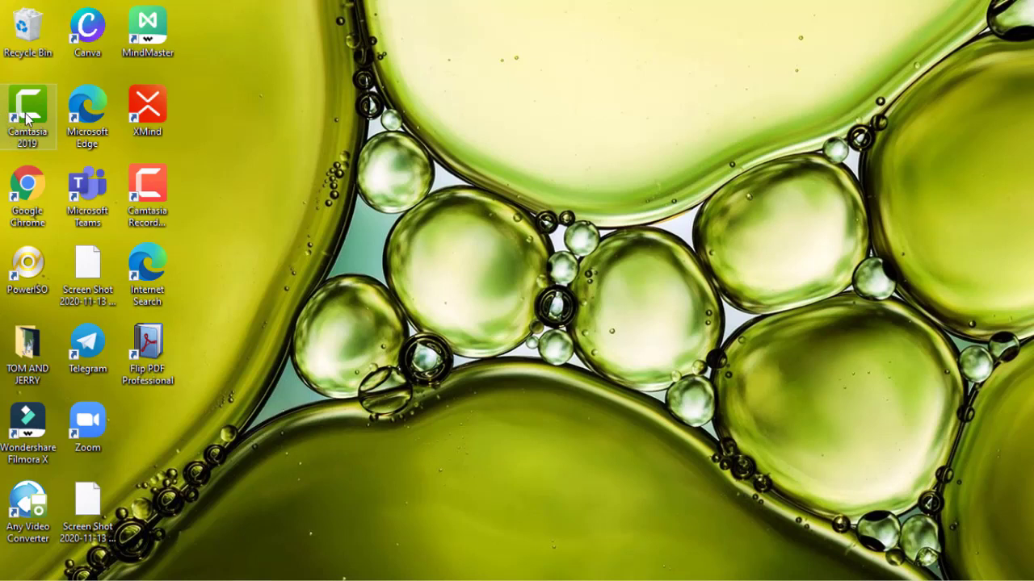
- Launch Camtasia 2019 from the desktop and start a new project
{"action": "double_click", "coordinate": [26, 117]}
{"action": "double_click", "coordinate": [40, 136]}
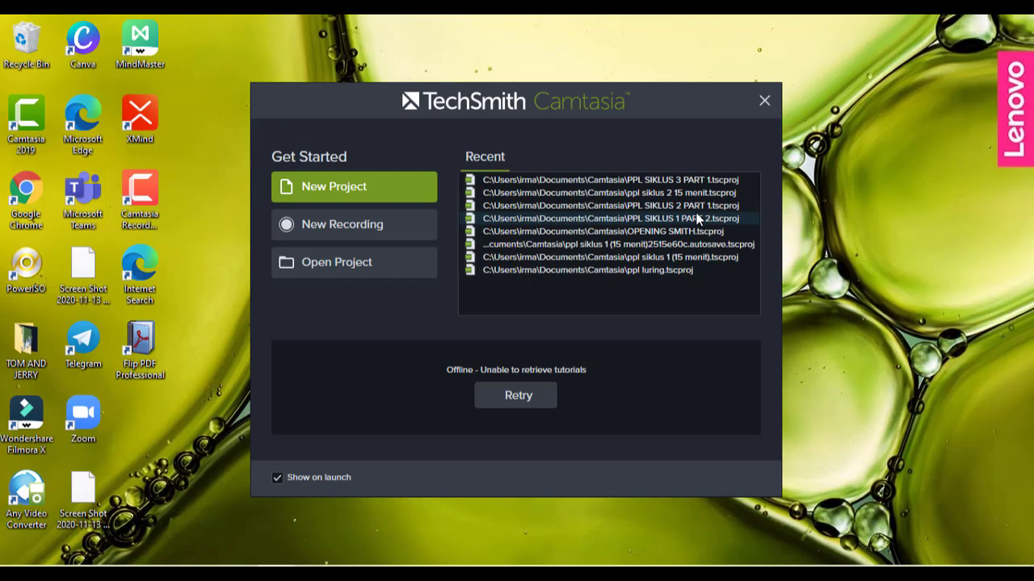
{"action": "left_click", "coordinate": [386, 194]}
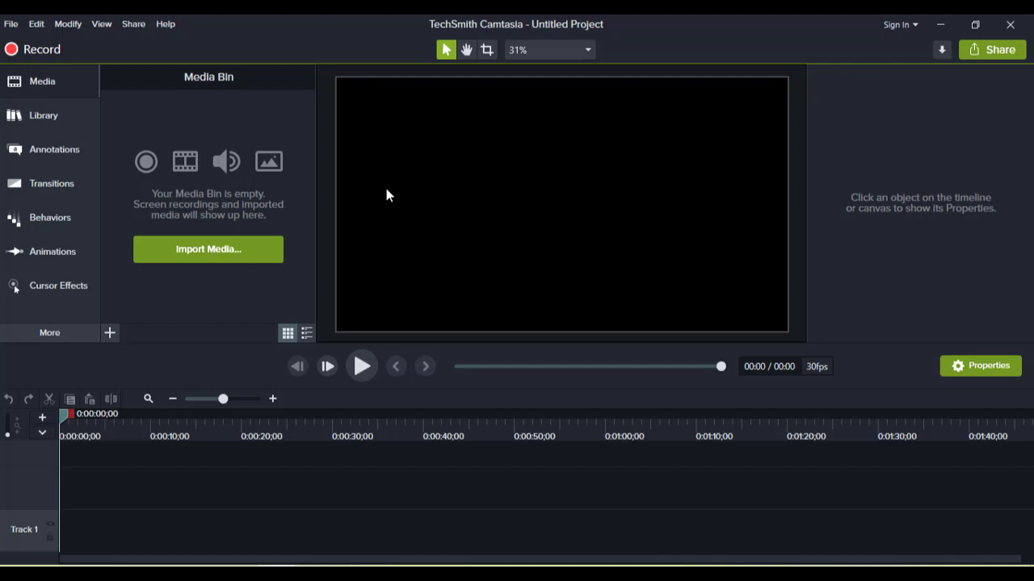
- Import the video opening UNJ from the BAHAN VIDEO folder on drive D into the media bin
{"action": "left_click", "coordinate": [110, 334]}
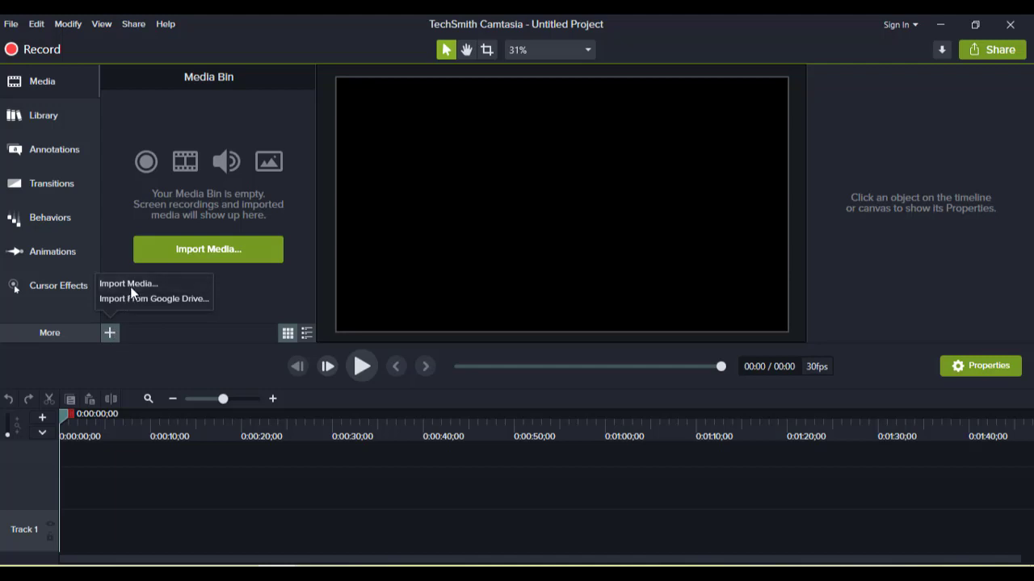
{"action": "left_click", "coordinate": [132, 286]}
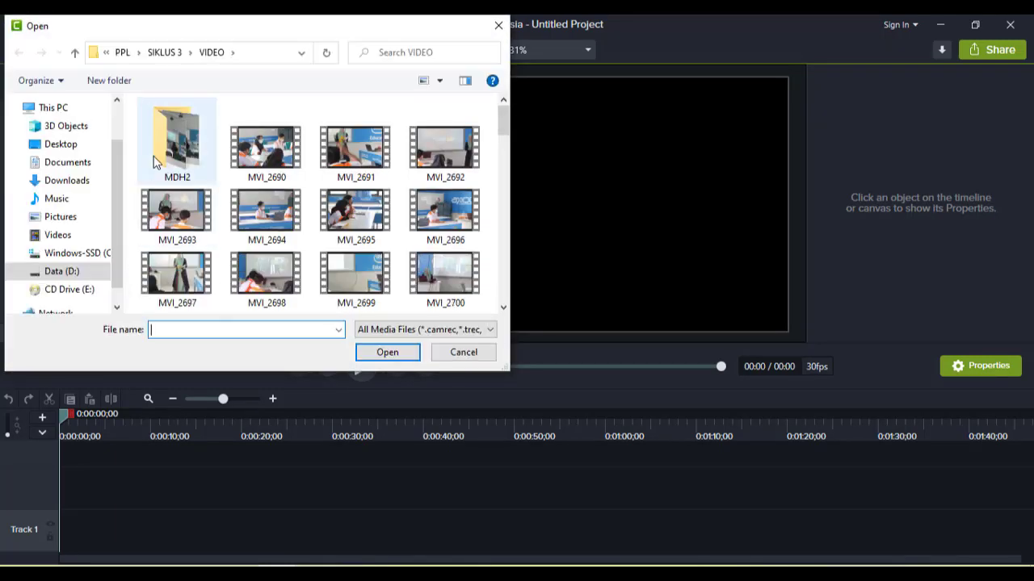
{"action": "left_click", "coordinate": [163, 52]}
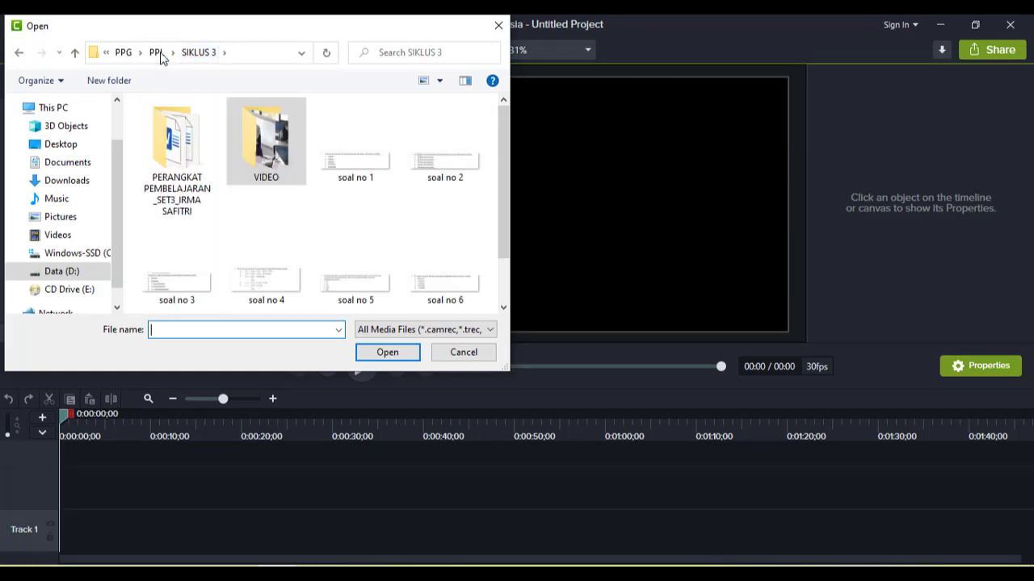
{"action": "left_click", "coordinate": [156, 52]}
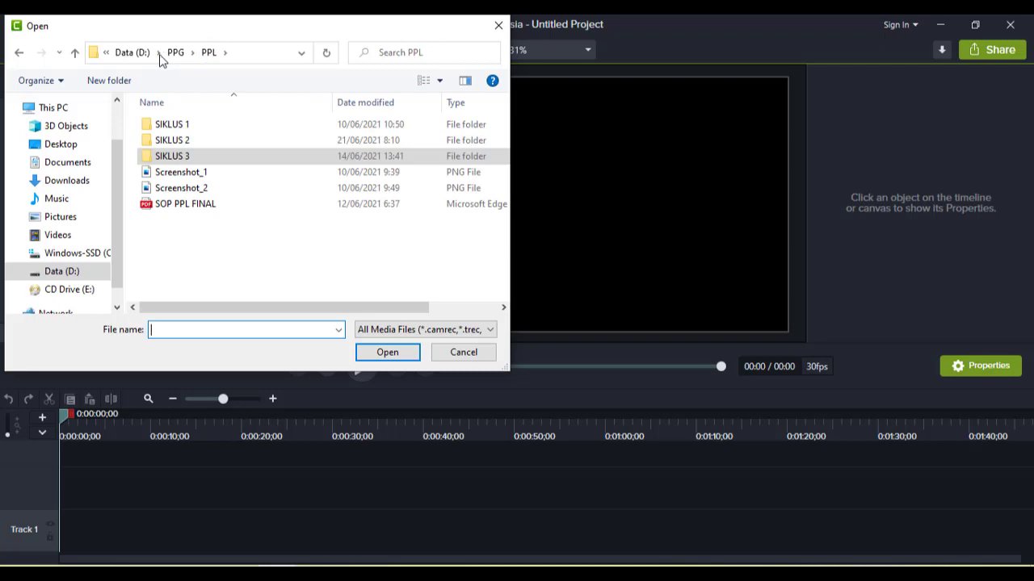
{"action": "left_click", "coordinate": [131, 52]}
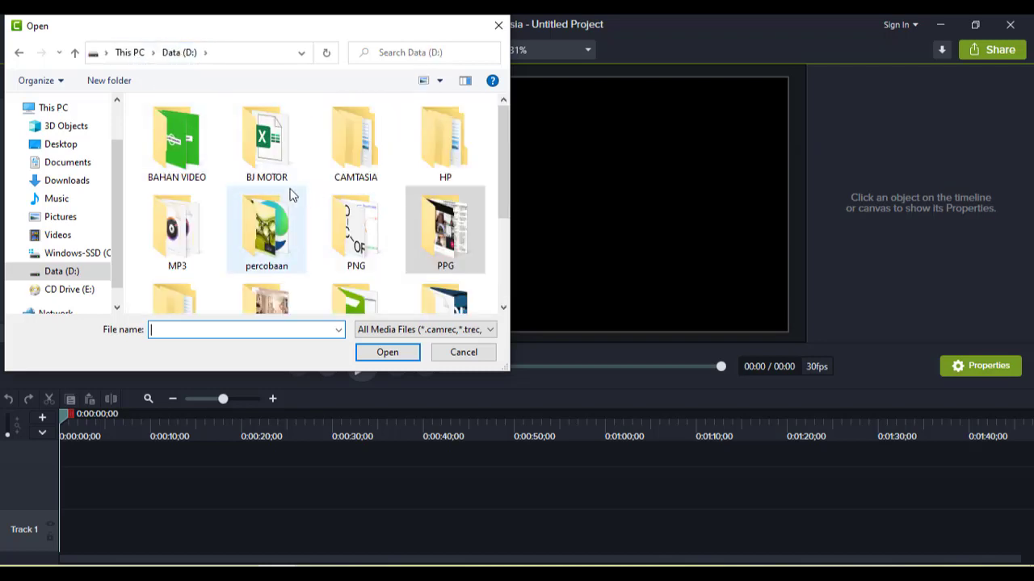
{"action": "double_click", "coordinate": [181, 165]}
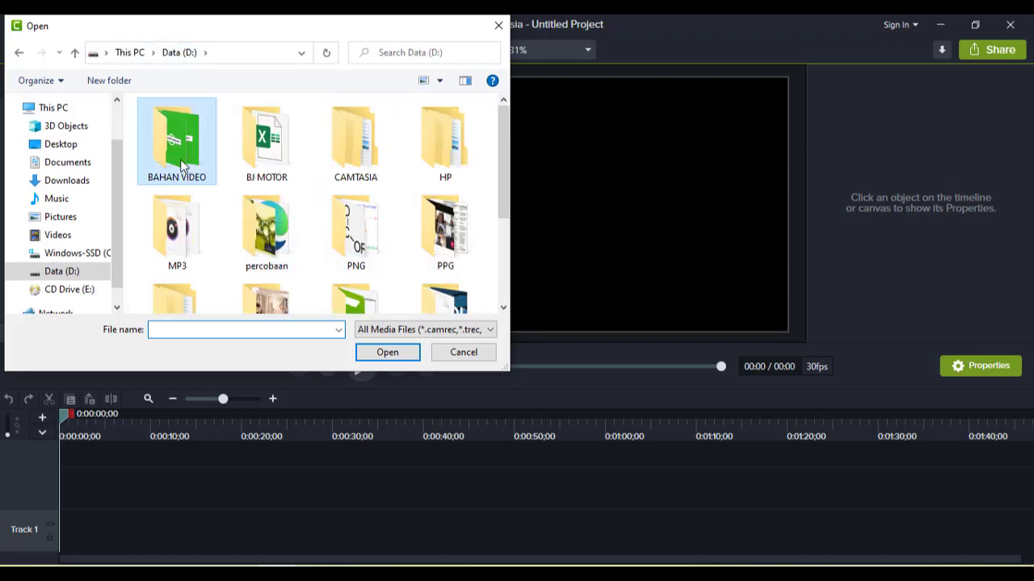
{"action": "scroll", "coordinate": [440, 184], "scroll_direction": "down", "scroll_amount": 2}
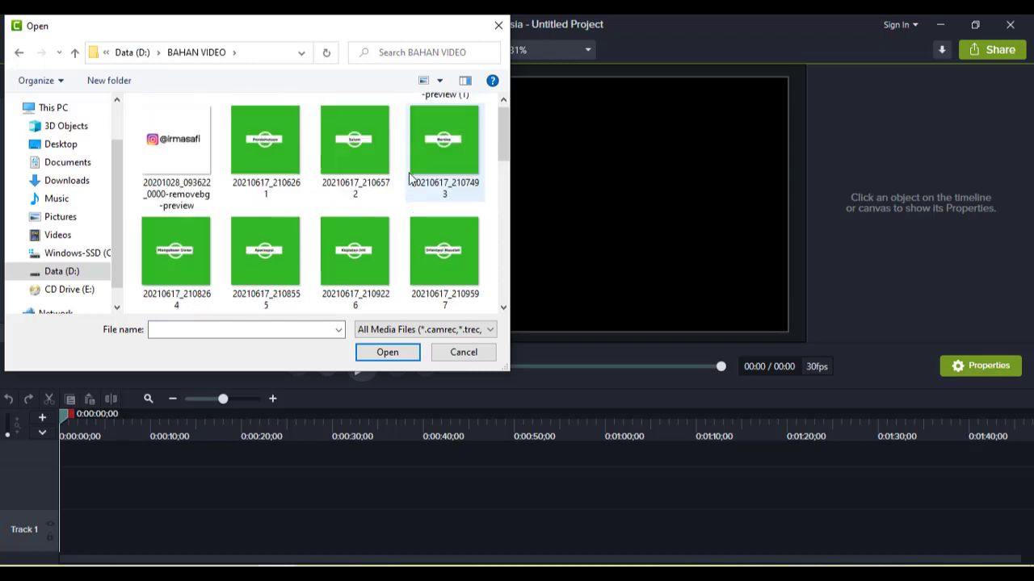
{"action": "scroll", "coordinate": [412, 176], "scroll_direction": "down", "scroll_amount": 5}
{"action": "left_click", "coordinate": [442, 145]}
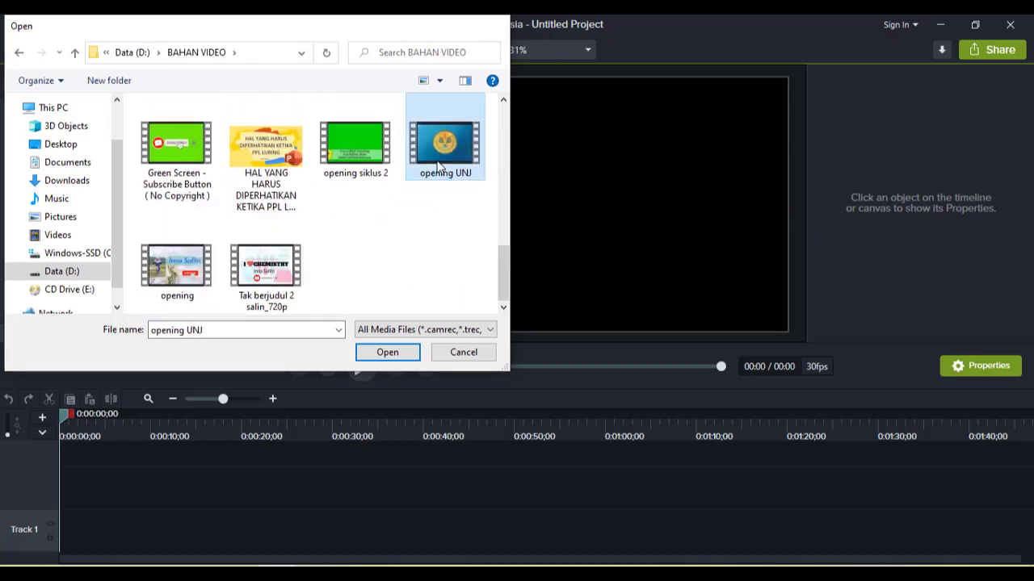
{"action": "left_click", "coordinate": [388, 352]}
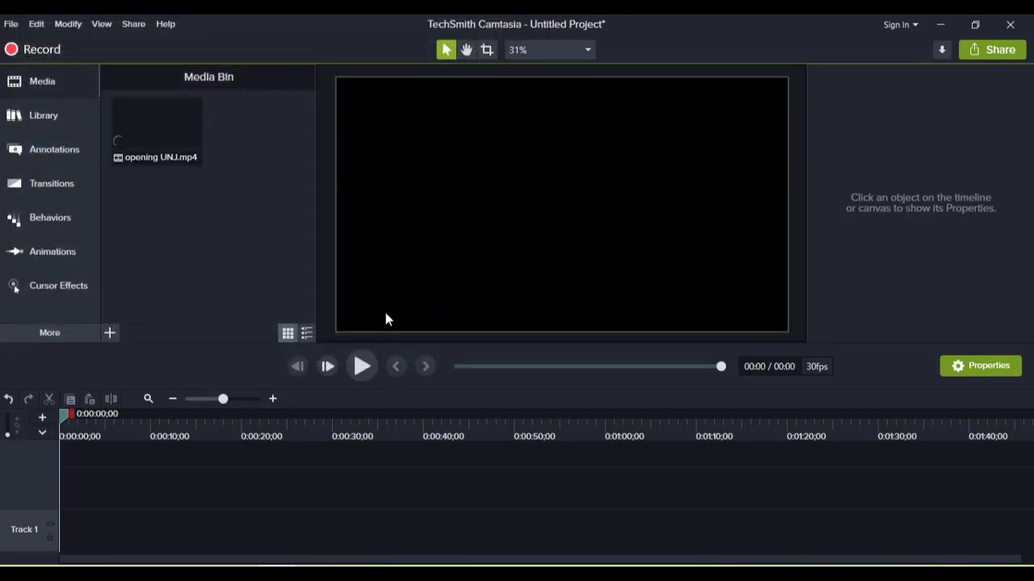
- Import the OPENING SMITH video from the CAMTASIA > OPENING SMITH folder on drive D into the media bin
{"action": "left_click", "coordinate": [110, 332]}
{"action": "left_click", "coordinate": [140, 285]}
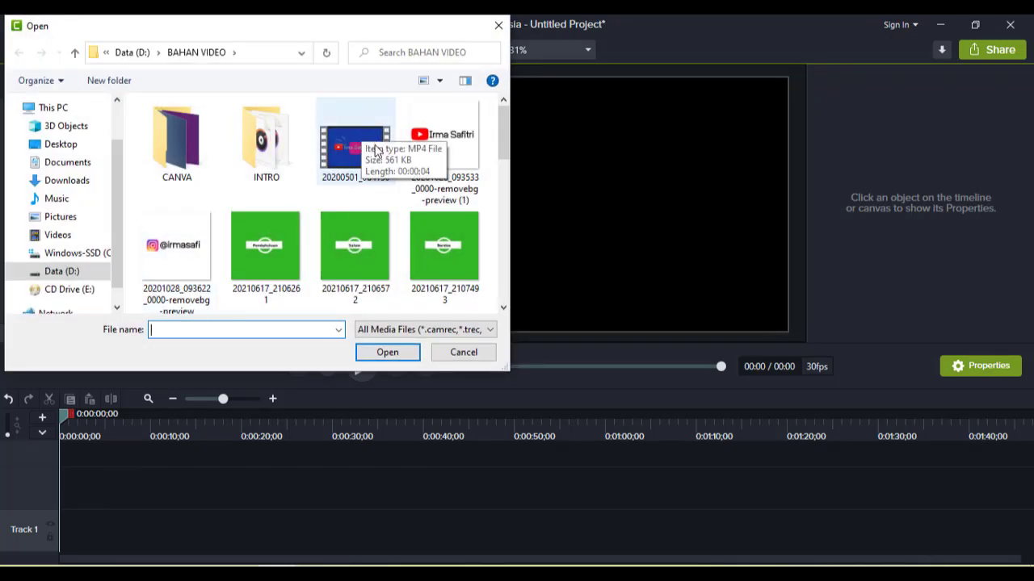
{"action": "scroll", "coordinate": [380, 157], "scroll_direction": "down", "scroll_amount": 2}
{"action": "scroll", "coordinate": [385, 171], "scroll_direction": "down", "scroll_amount": 2}
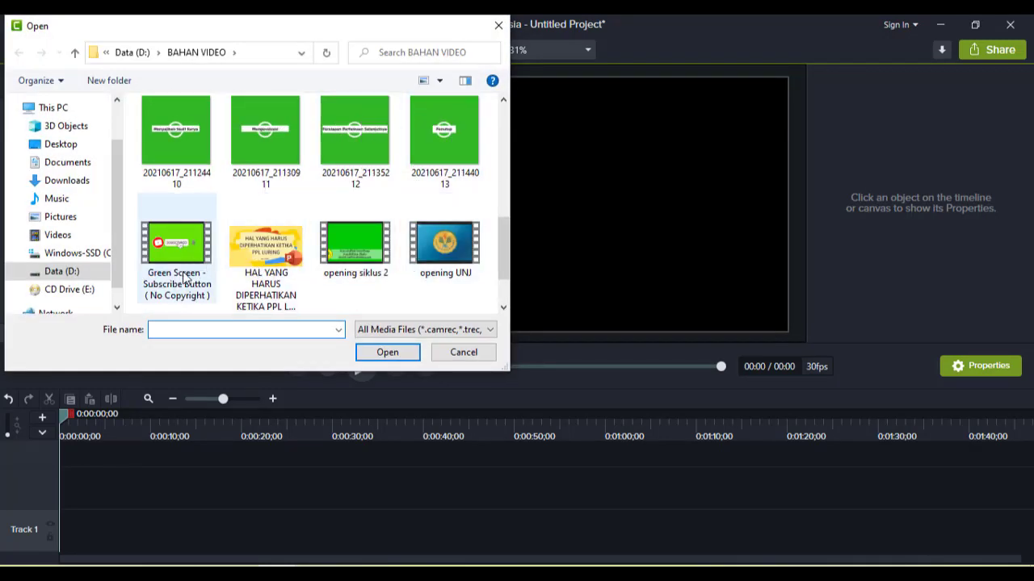
{"action": "scroll", "coordinate": [428, 297], "scroll_direction": "down", "scroll_amount": 1}
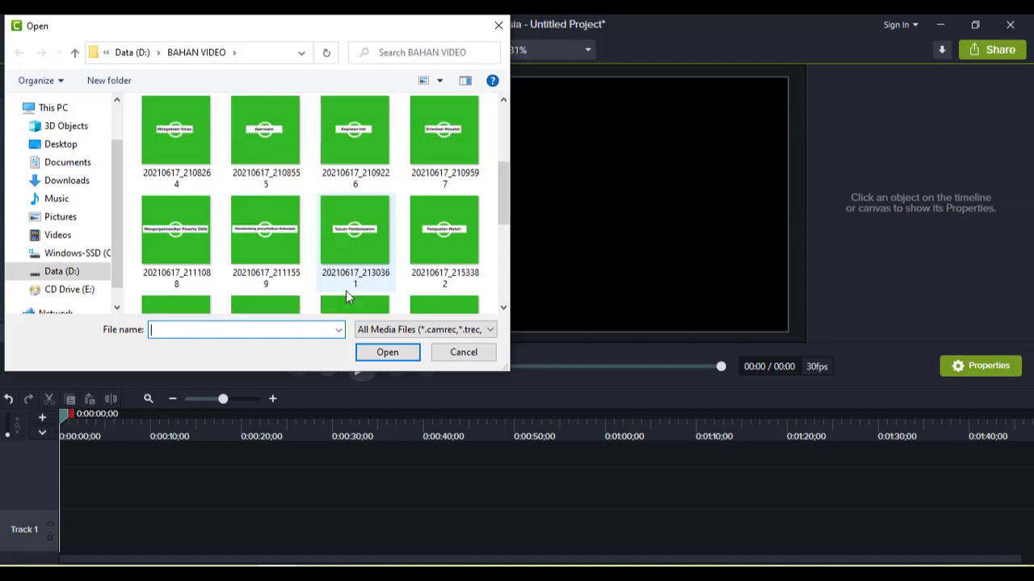
{"action": "scroll", "coordinate": [347, 295], "scroll_direction": "up", "scroll_amount": 2}
{"action": "scroll", "coordinate": [347, 295], "scroll_direction": "down", "scroll_amount": 4}
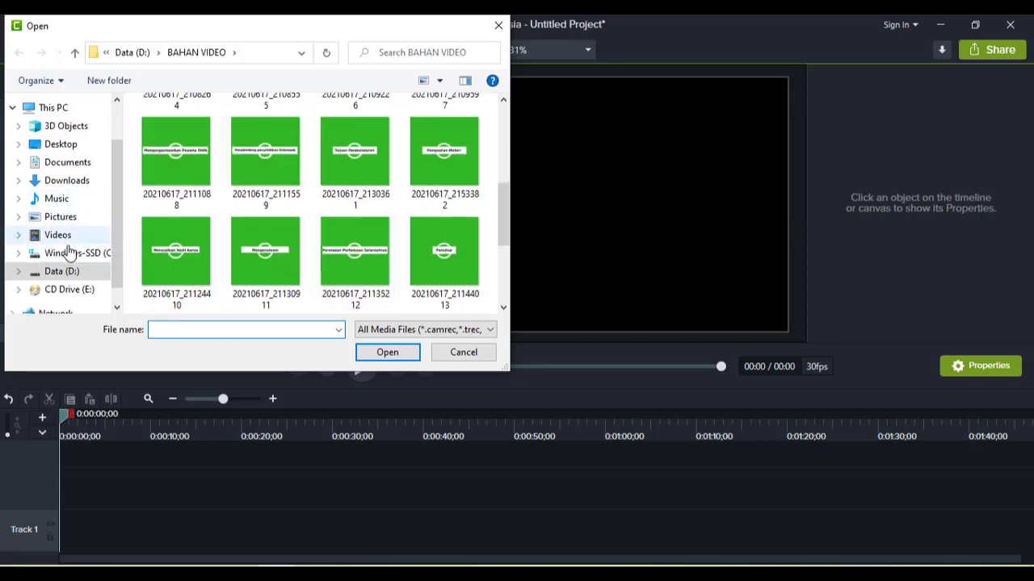
{"action": "left_click", "coordinate": [75, 273]}
{"action": "double_click", "coordinate": [378, 165]}
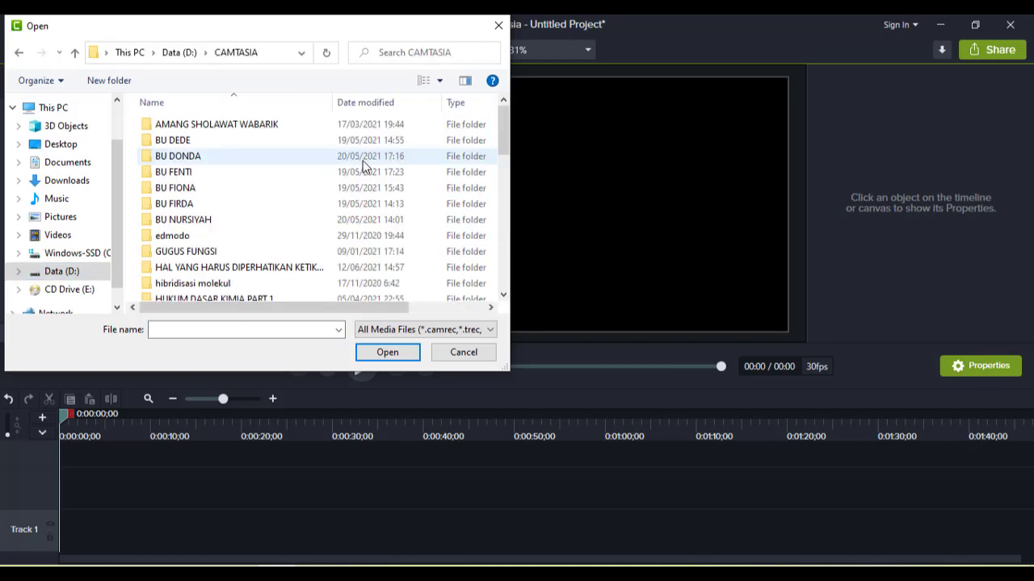
{"action": "scroll", "coordinate": [199, 145], "scroll_direction": "down", "scroll_amount": 1}
{"action": "scroll", "coordinate": [200, 147], "scroll_direction": "down", "scroll_amount": 4}
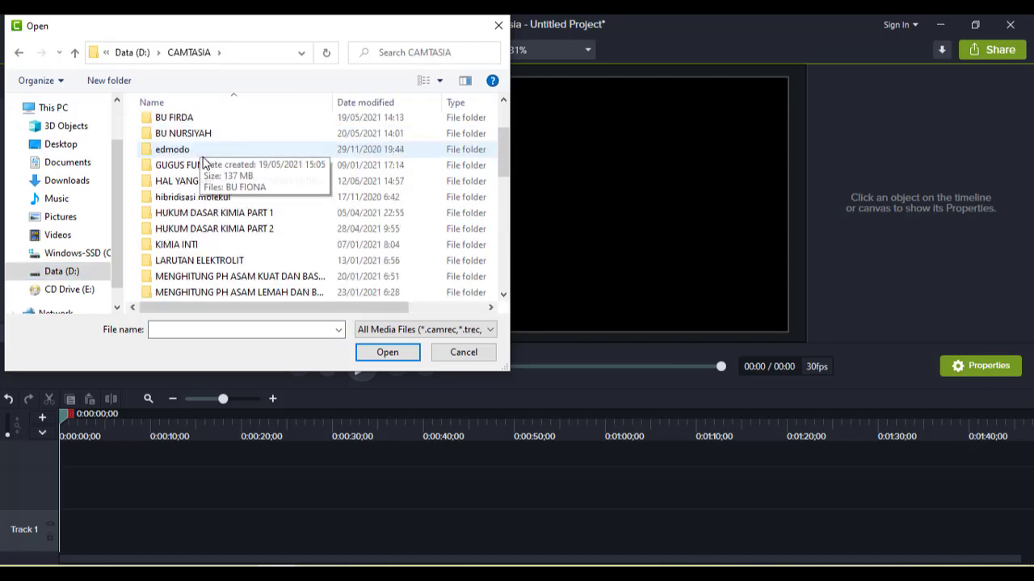
{"action": "left_click", "coordinate": [218, 198]}
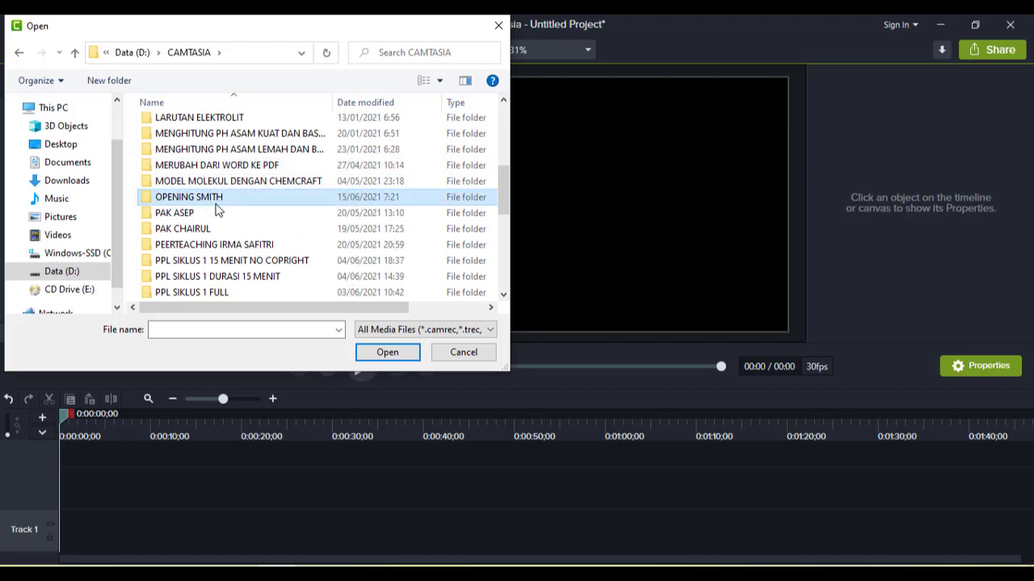
{"action": "left_click", "coordinate": [390, 355]}
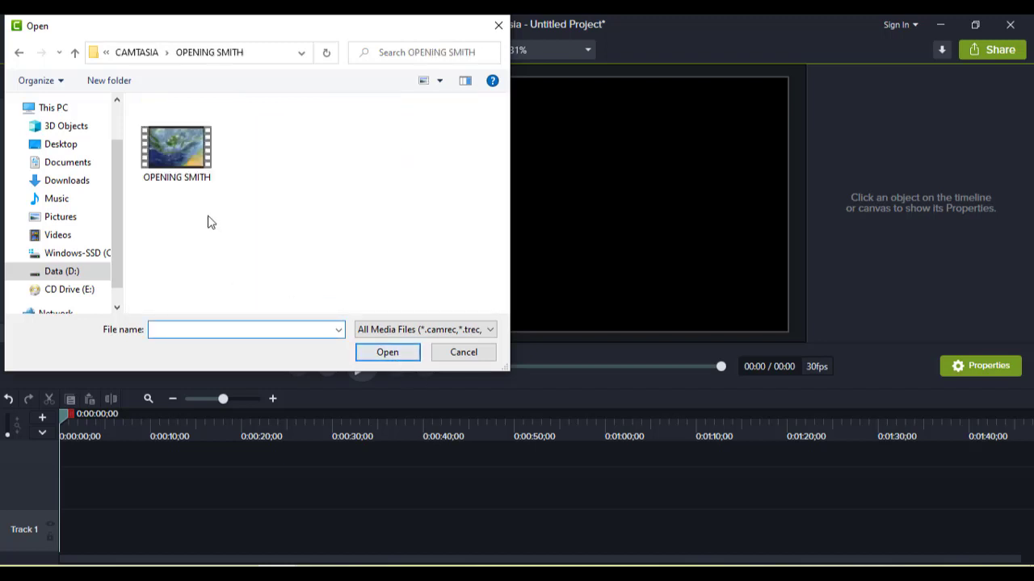
{"action": "left_click", "coordinate": [190, 163]}
{"action": "left_click", "coordinate": [401, 358]}
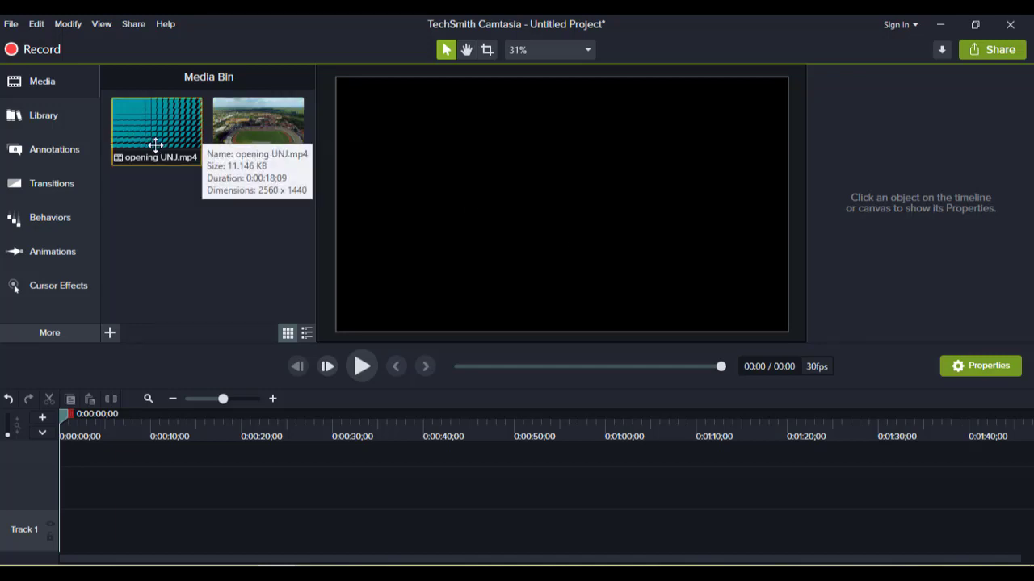
- Place the opening UNJ clip at the start of Track 1
{"action": "left_click_drag", "start_coordinate": [156, 144], "coordinate": [131, 536]}
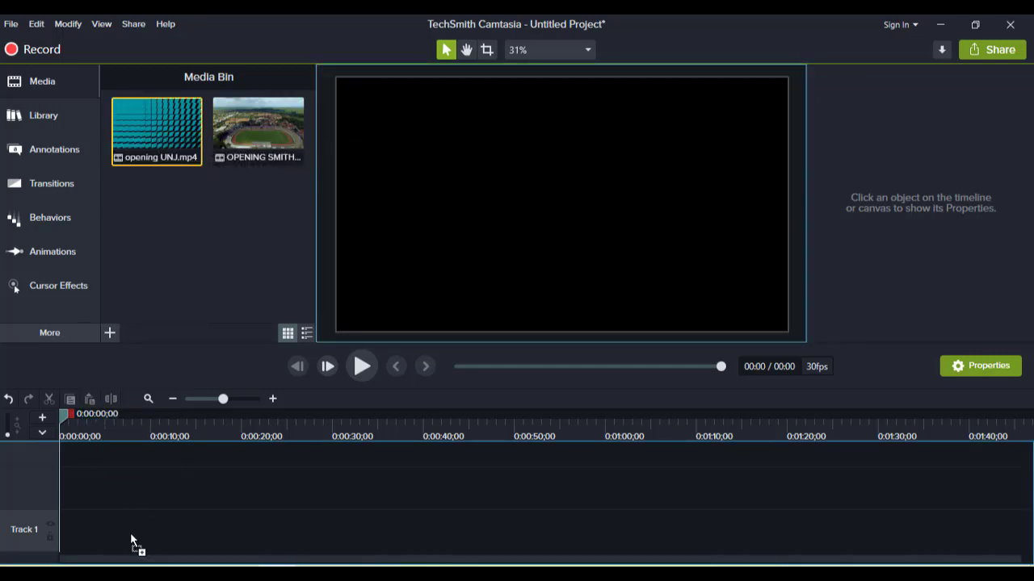
{"action": "left_click_drag", "start_coordinate": [69, 522], "coordinate": [31, 527]}
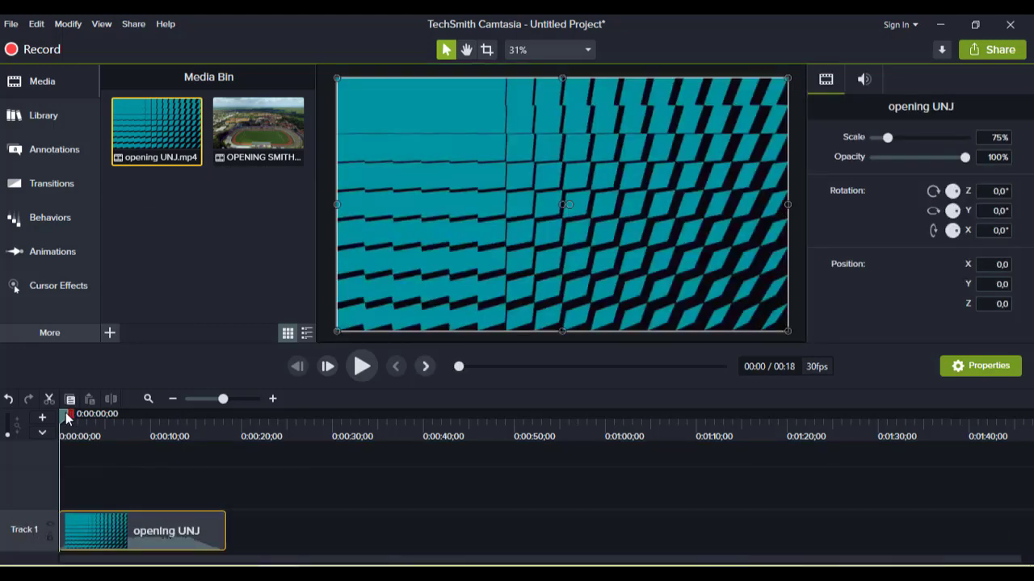
- Cut off the first 5 seconds of the opening UNJ clip and move the remainder to the timeline start
{"action": "left_click_drag", "start_coordinate": [66, 413], "coordinate": [109, 423]}
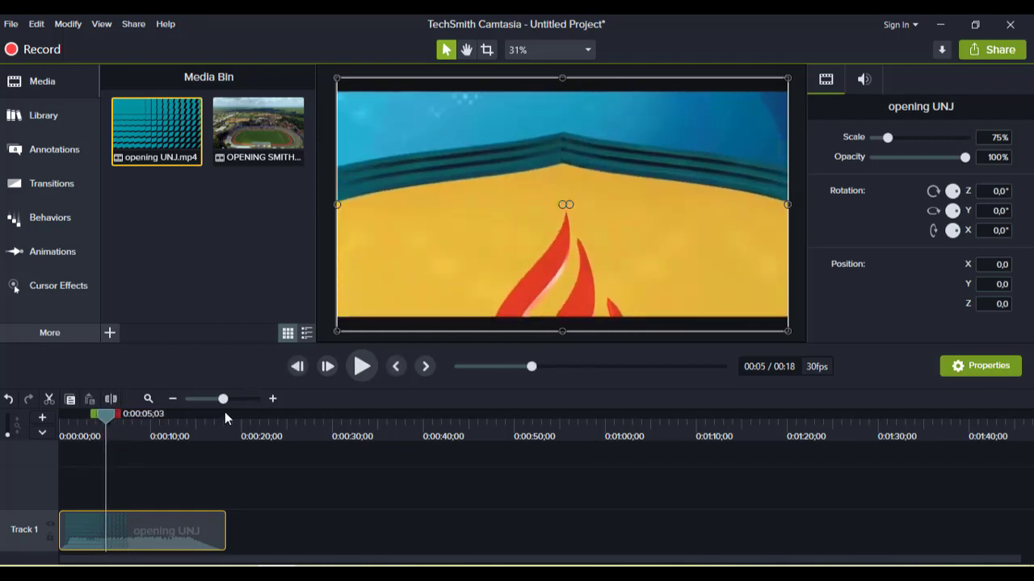
{"action": "left_click", "coordinate": [111, 399]}
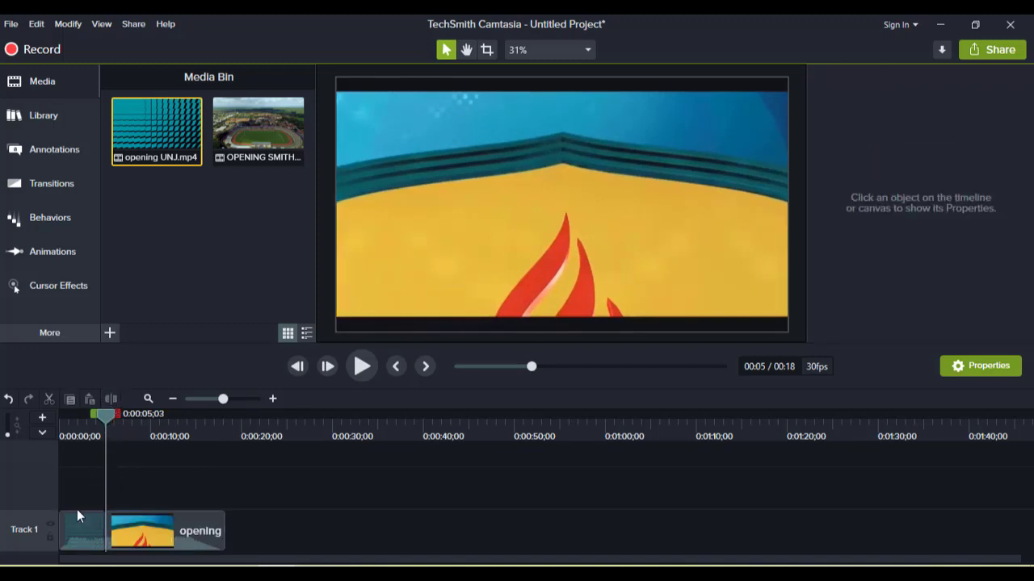
{"action": "left_click", "coordinate": [76, 534]}
{"action": "key", "text": "Delete"}
{"action": "left_click_drag", "start_coordinate": [157, 536], "coordinate": [69, 519]}
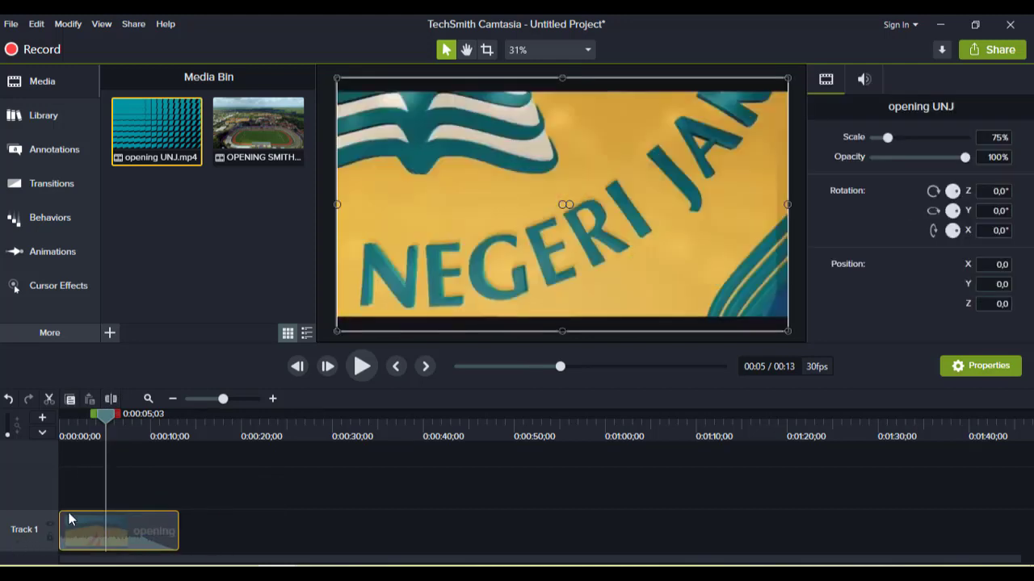
- Play the trimmed opening clip from the beginning of the timeline
{"action": "left_click_drag", "start_coordinate": [87, 421], "coordinate": [39, 422]}
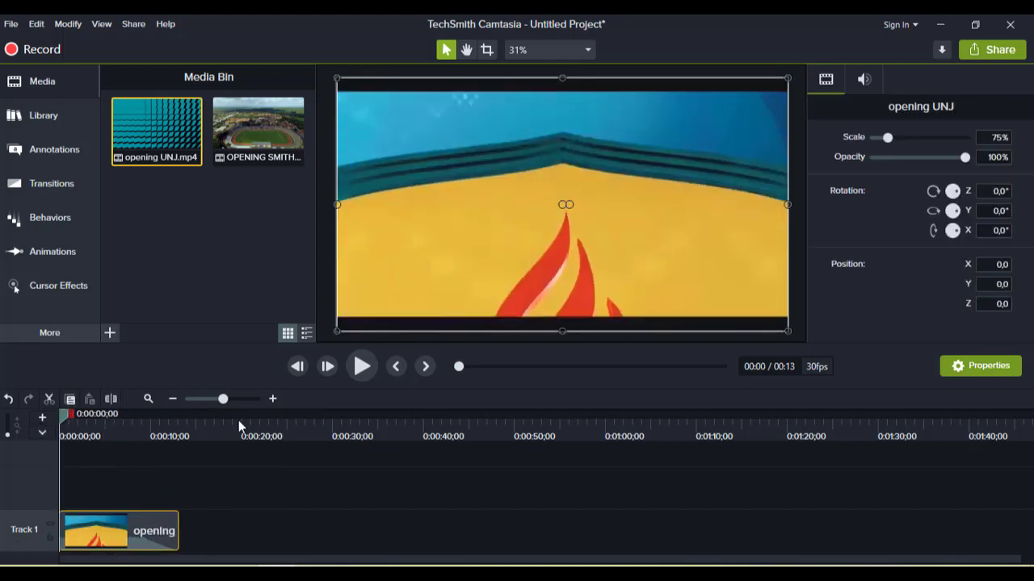
{"action": "left_click", "coordinate": [357, 378]}
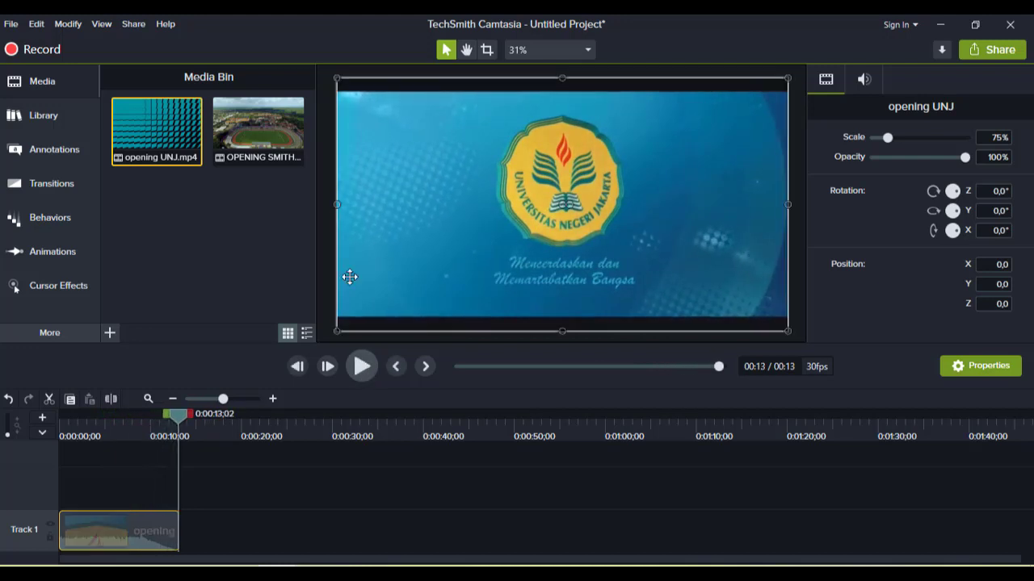
- Add the OPENING SMITH clip to Track 1 directly after the opening UNJ clip and start playback
{"action": "left_click_drag", "start_coordinate": [287, 139], "coordinate": [194, 542]}
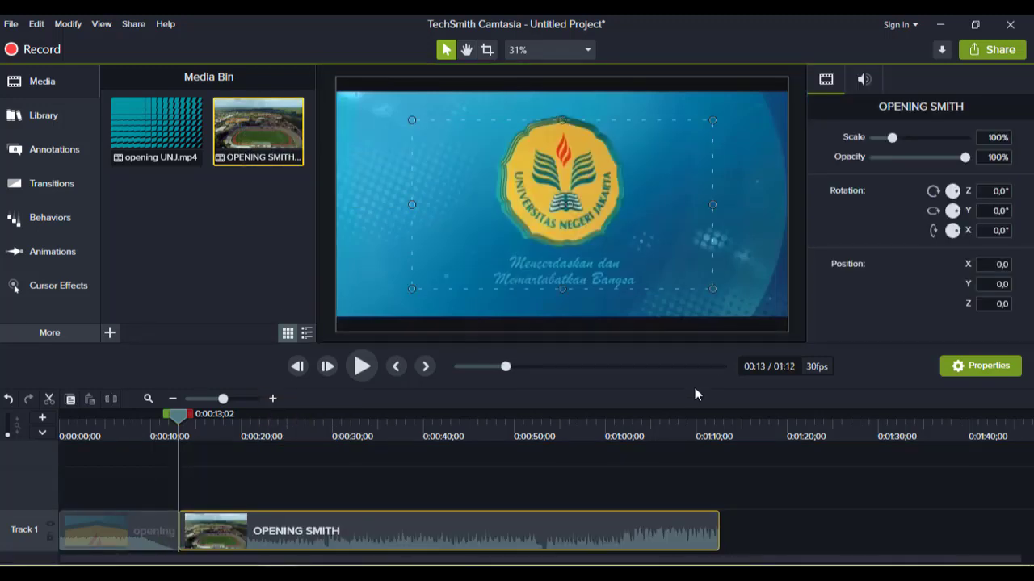
{"action": "left_click", "coordinate": [362, 369]}
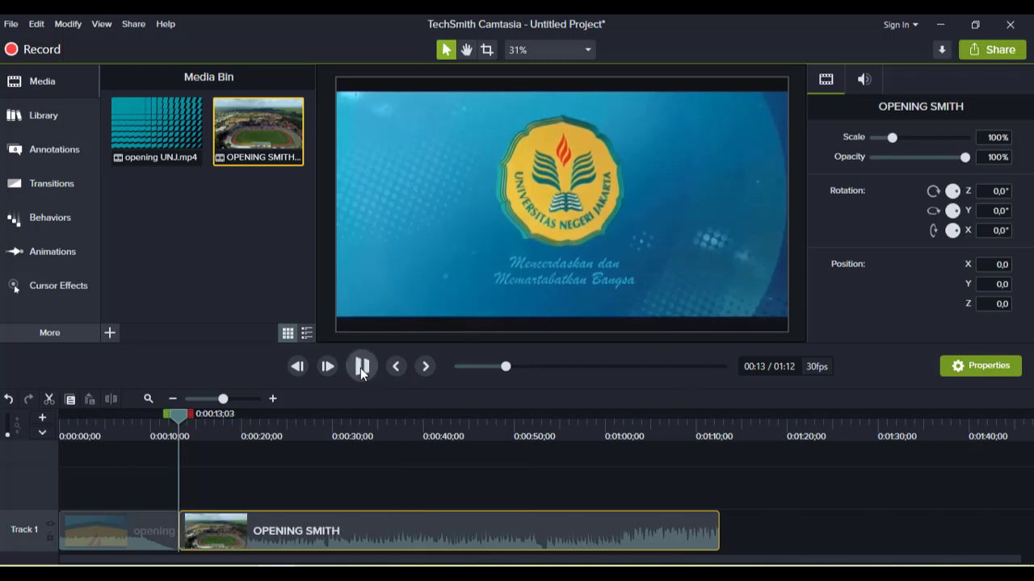
- Enlarge the OPENING SMITH clip on the canvas to 150% scale so it fills the frame
{"action": "left_click", "coordinate": [437, 251]}
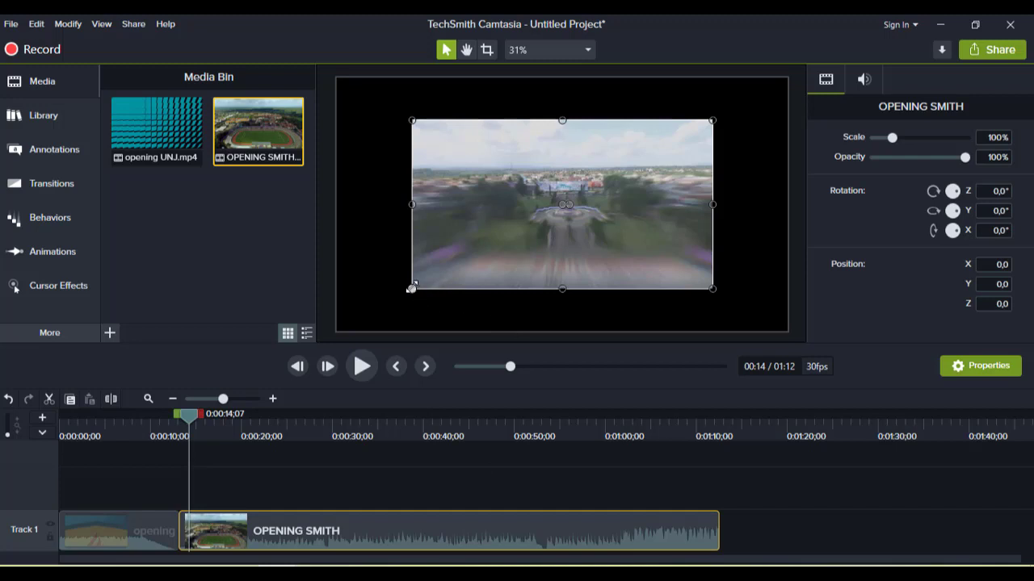
{"action": "left_click_drag", "start_coordinate": [412, 288], "coordinate": [311, 313]}
{"action": "left_click_drag", "start_coordinate": [668, 179], "coordinate": [683, 172]}
{"action": "left_click_drag", "start_coordinate": [739, 111], "coordinate": [787, 79]}
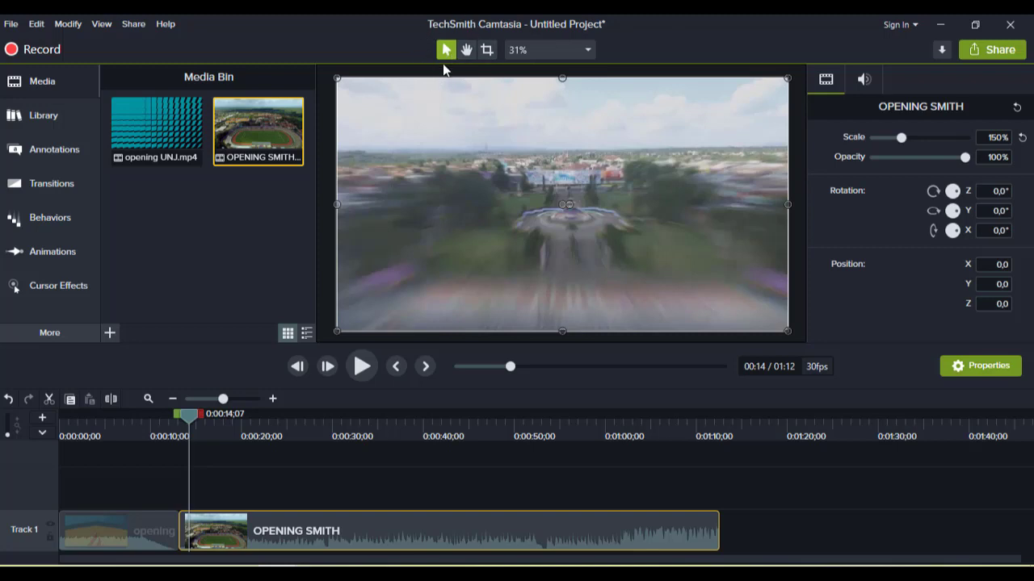
- Play and scrub through the OPENING SMITH clip to review it
{"action": "left_click", "coordinate": [362, 368]}
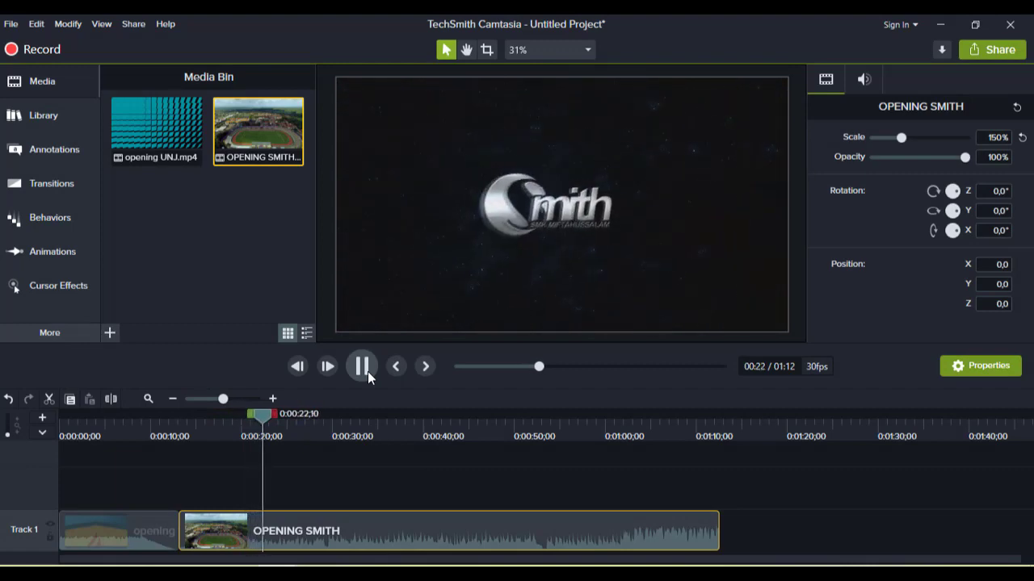
{"action": "left_click", "coordinate": [367, 372]}
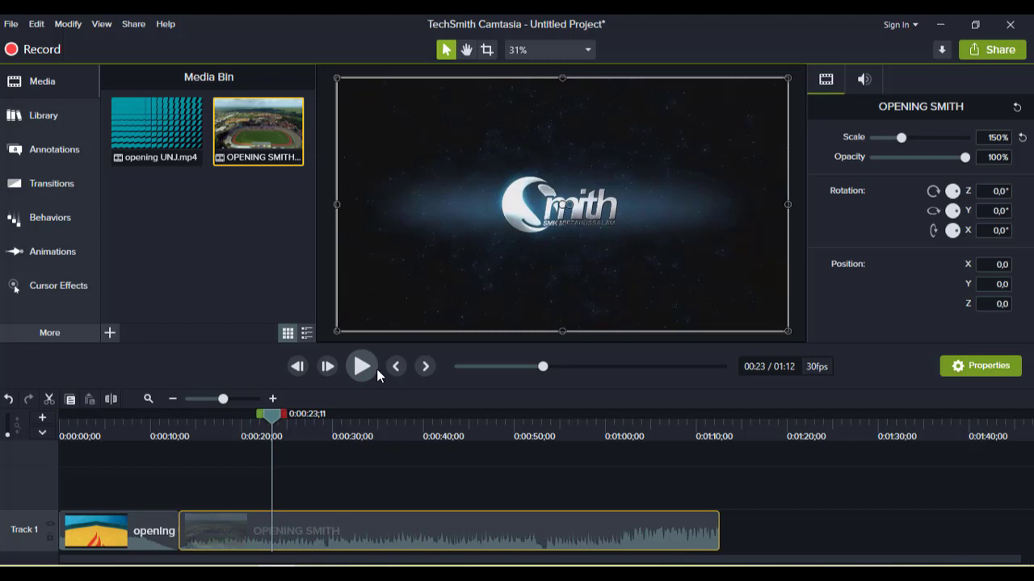
{"action": "left_click_drag", "start_coordinate": [269, 420], "coordinate": [349, 415]}
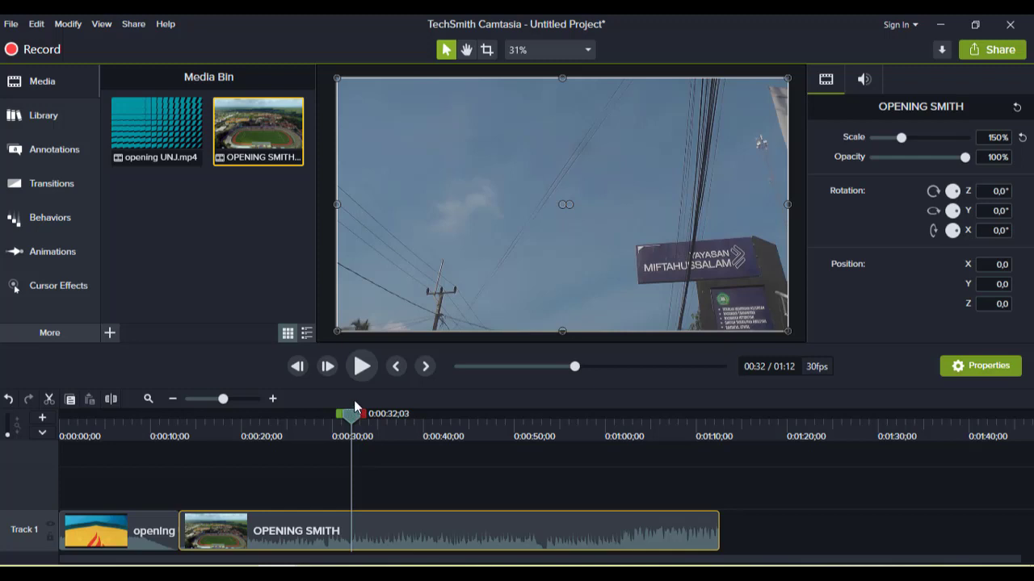
{"action": "left_click_drag", "start_coordinate": [351, 416], "coordinate": [396, 418]}
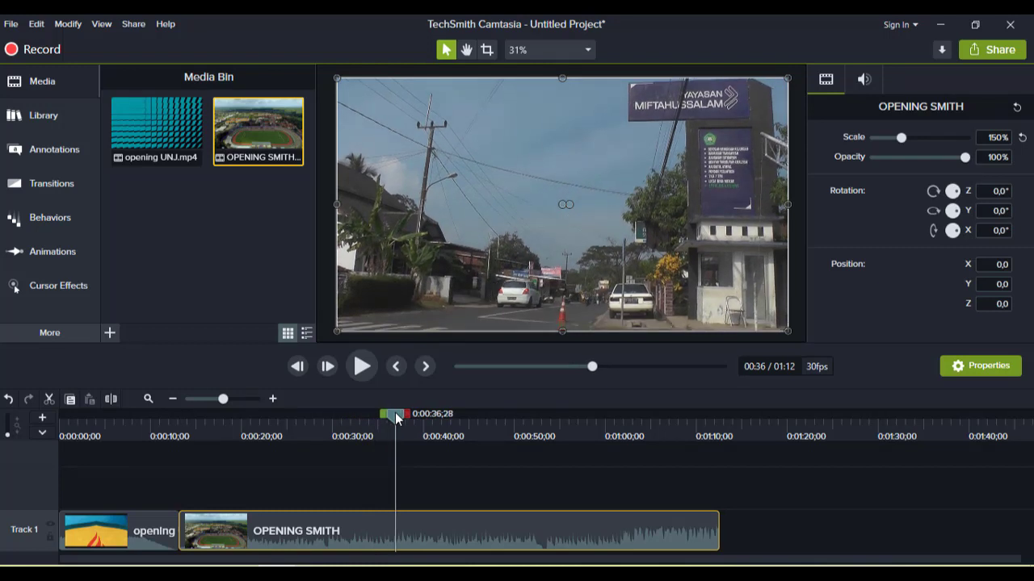
- Import the MVI_2607.MOV video from Data (D:) > PPG > PPL > SIKLUS 1 > video into the Media Bin
{"action": "left_click_drag", "start_coordinate": [396, 418], "coordinate": [721, 412]}
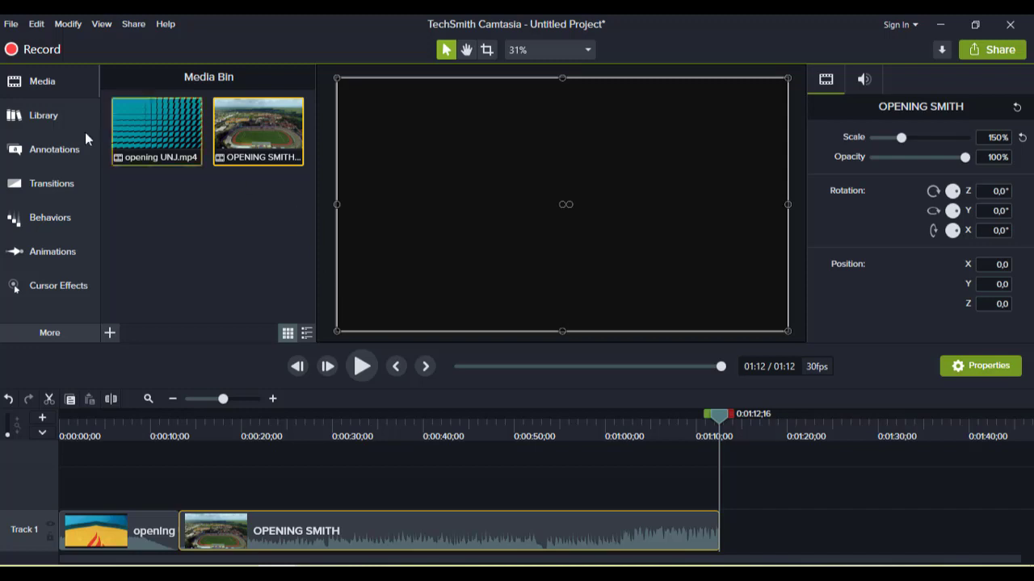
{"action": "left_click", "coordinate": [111, 339]}
{"action": "left_click", "coordinate": [148, 283]}
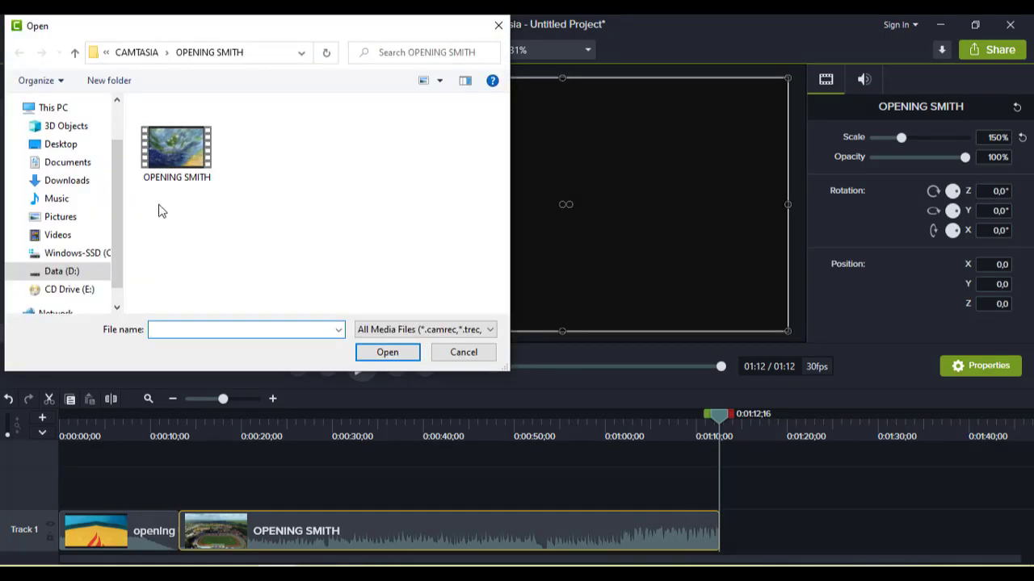
{"action": "left_click", "coordinate": [69, 275]}
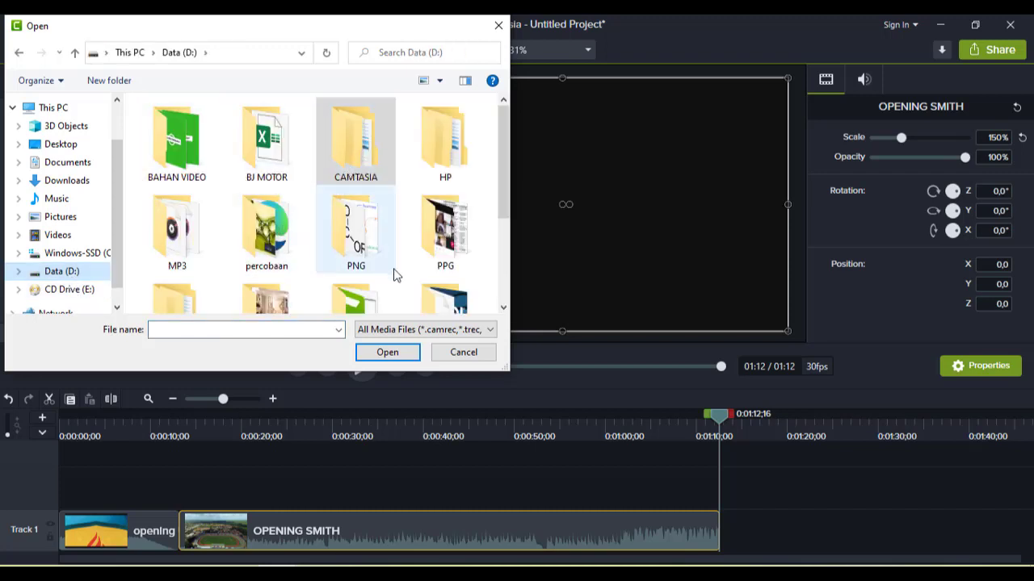
{"action": "double_click", "coordinate": [441, 243]}
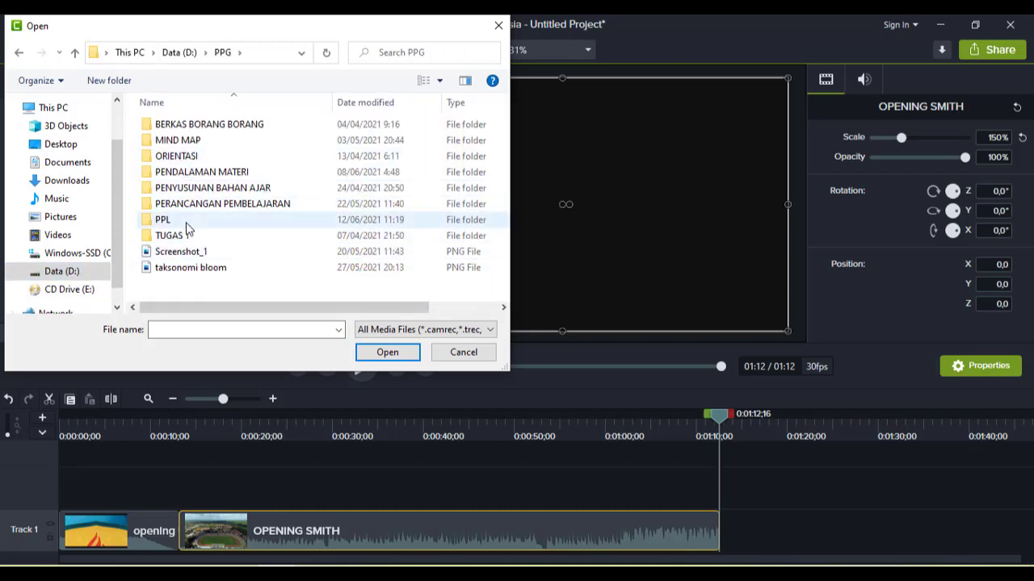
{"action": "double_click", "coordinate": [186, 221]}
{"action": "double_click", "coordinate": [187, 126]}
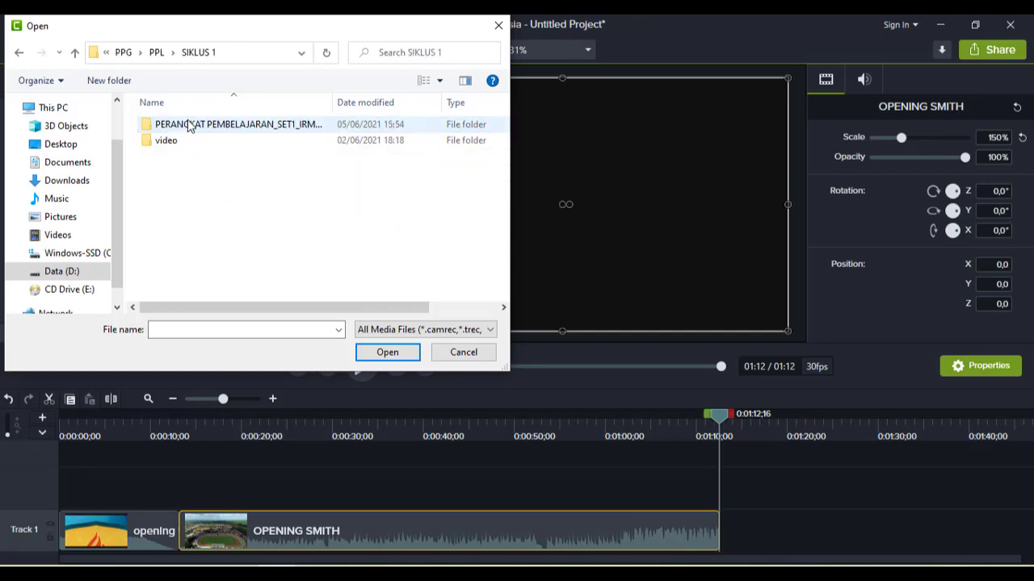
{"action": "double_click", "coordinate": [184, 142]}
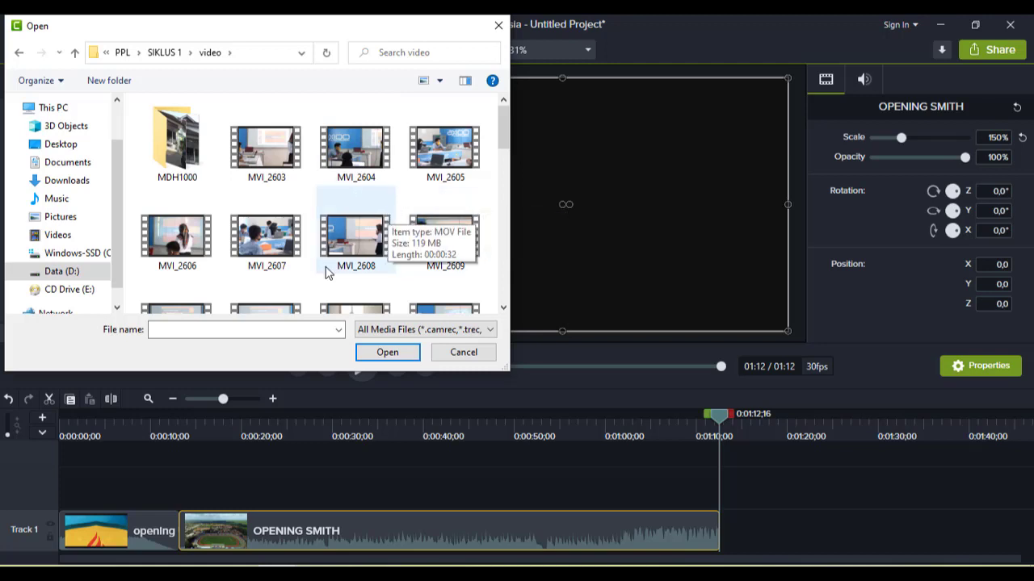
{"action": "left_click", "coordinate": [269, 247]}
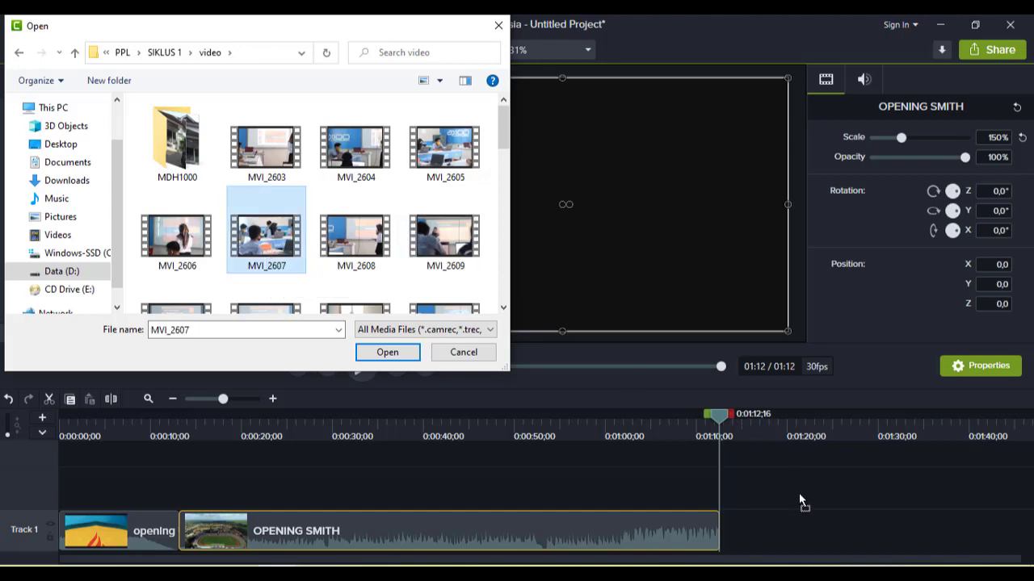
{"action": "left_click", "coordinate": [381, 355]}
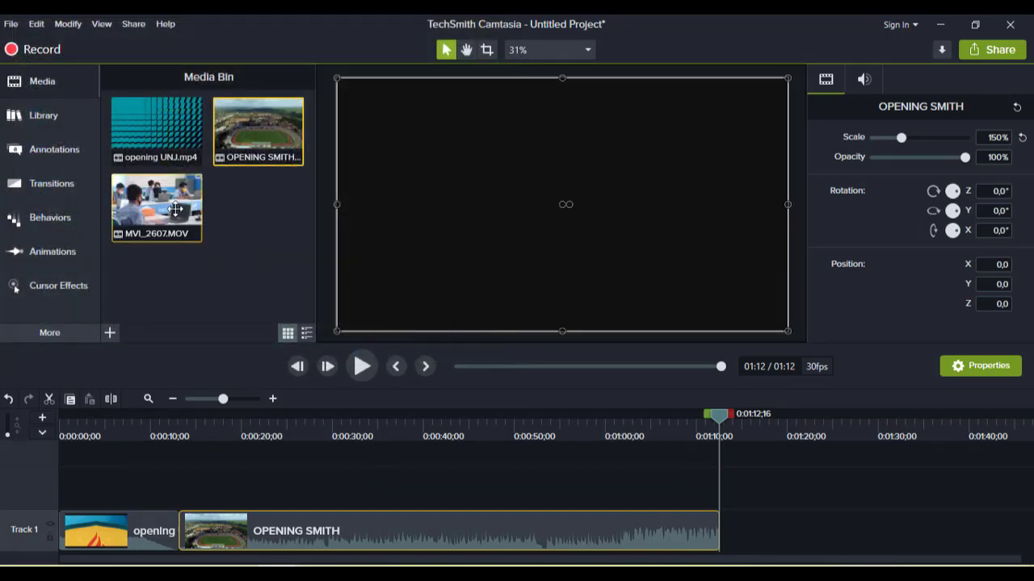
- Place MVI_2607 on Track 1 right after the OPENING SMITH clip and briefly play it
{"action": "left_click_drag", "start_coordinate": [157, 207], "coordinate": [691, 540]}
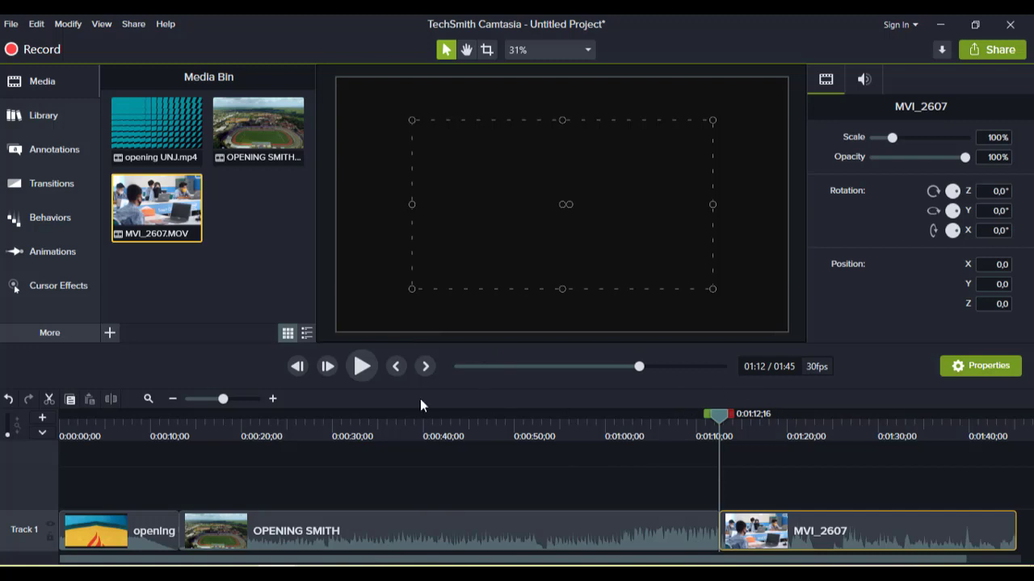
{"action": "left_click", "coordinate": [361, 367]}
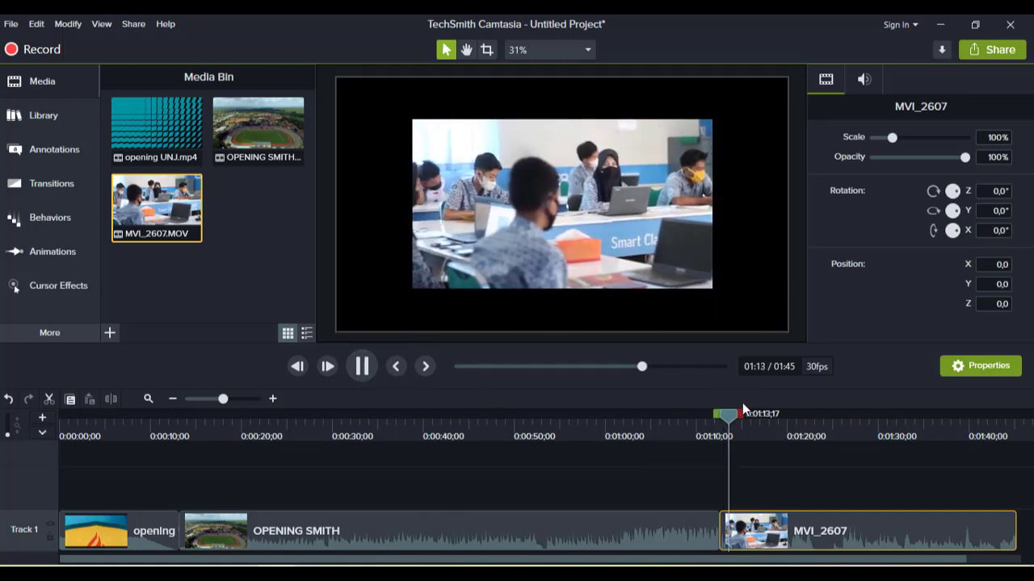
{"action": "left_click", "coordinate": [362, 366]}
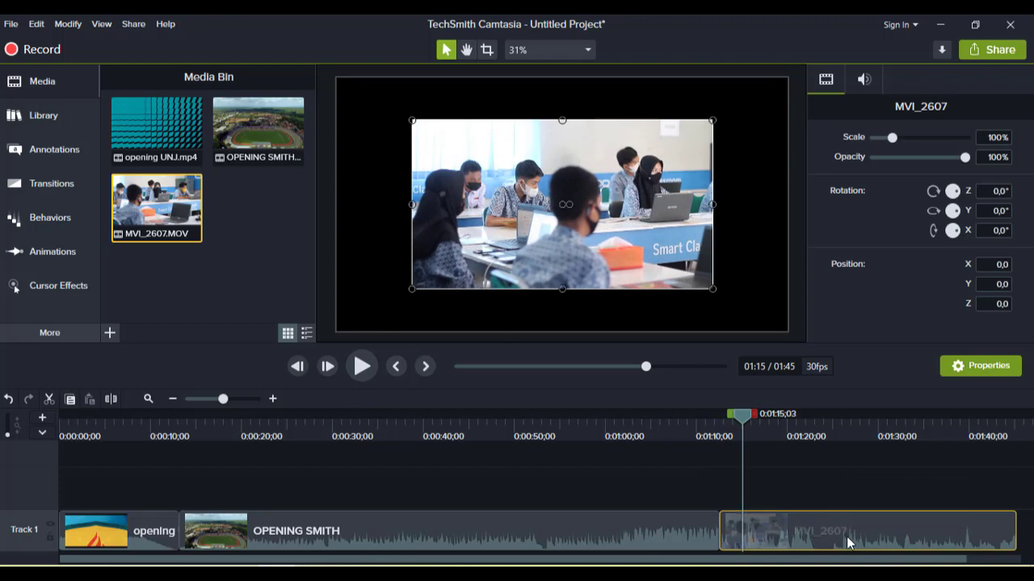
- Delete the MVI_2607 clip from the timeline and from the Media Bin
{"action": "key", "text": "Delete"}
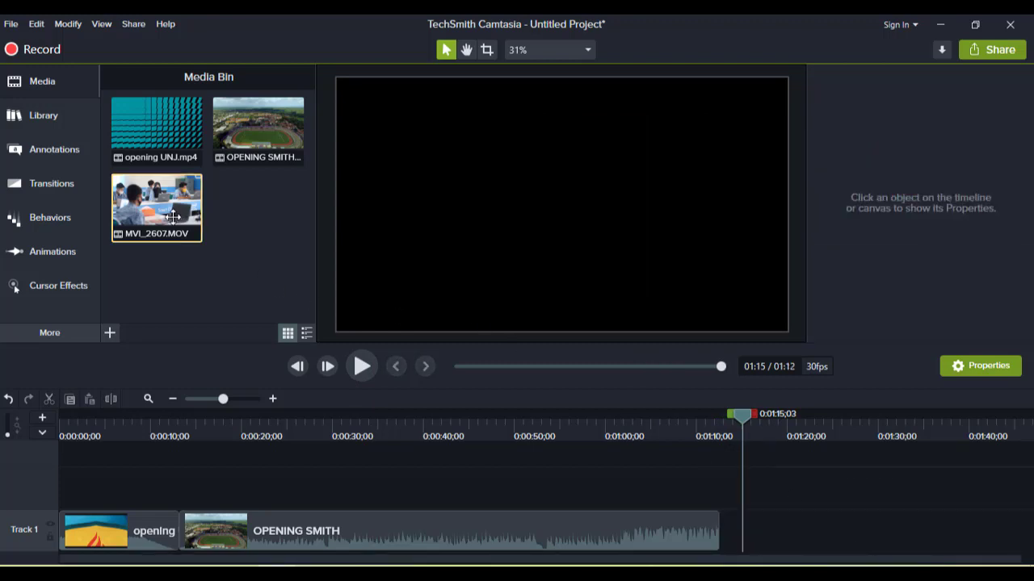
{"action": "key", "text": "Delete"}
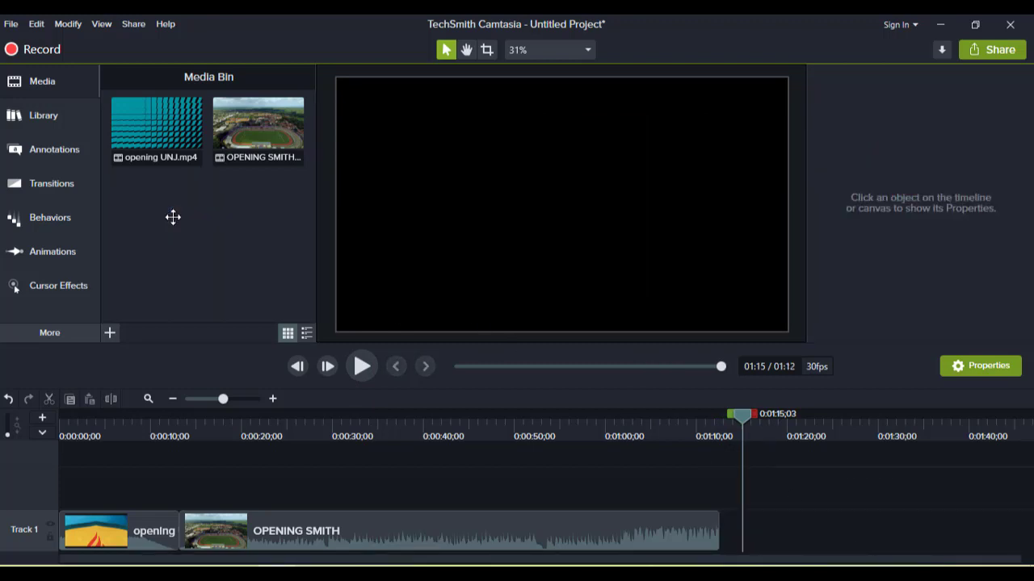
- Import MVI_2607.MOV again from the SIKLUS 1 video folder into the Media Bin
{"action": "left_click", "coordinate": [109, 334]}
{"action": "left_click", "coordinate": [153, 285]}
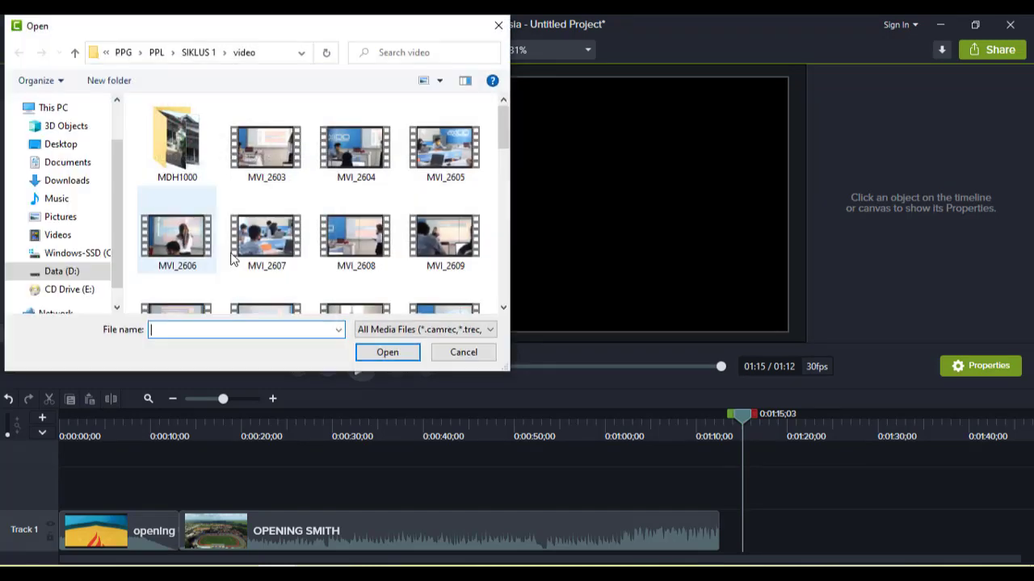
{"action": "scroll", "coordinate": [369, 199], "scroll_direction": "down", "scroll_amount": 2}
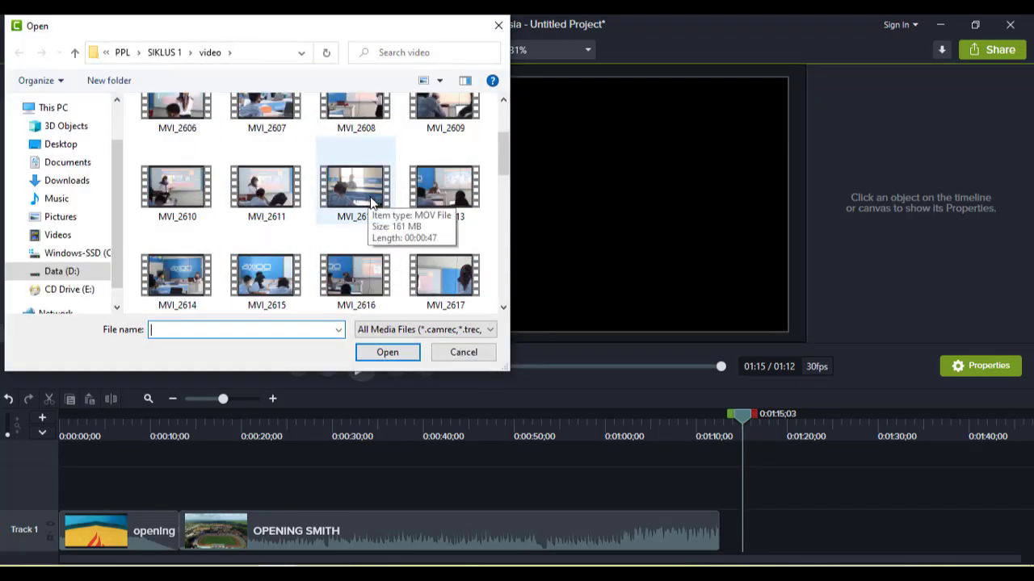
{"action": "scroll", "coordinate": [370, 200], "scroll_direction": "down", "scroll_amount": 1}
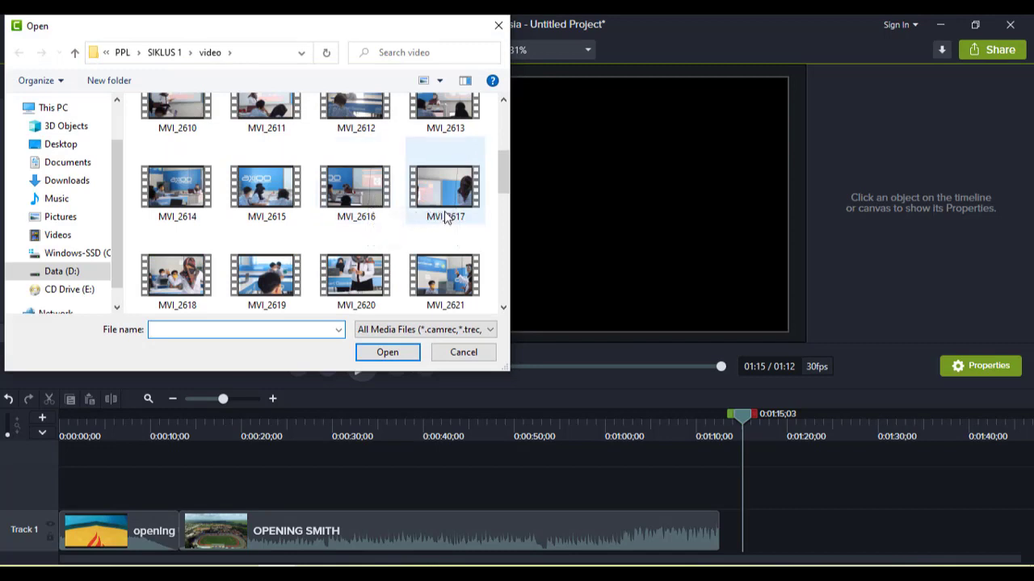
{"action": "scroll", "coordinate": [445, 218], "scroll_direction": "down", "scroll_amount": 4}
{"action": "scroll", "coordinate": [445, 219], "scroll_direction": "up", "scroll_amount": 1}
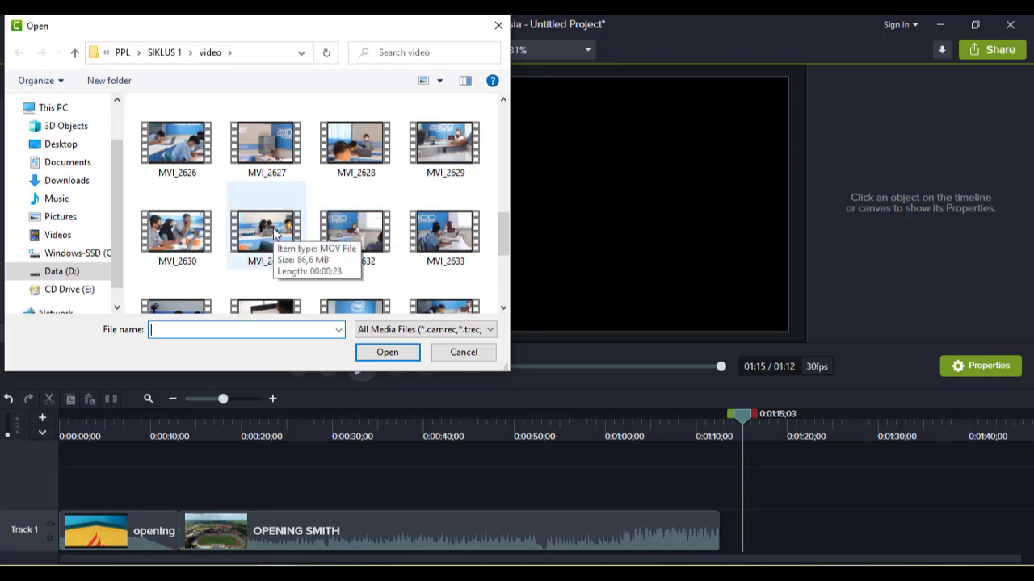
{"action": "scroll", "coordinate": [299, 232], "scroll_direction": "down", "scroll_amount": 1}
{"action": "scroll", "coordinate": [315, 234], "scroll_direction": "up", "scroll_amount": 2}
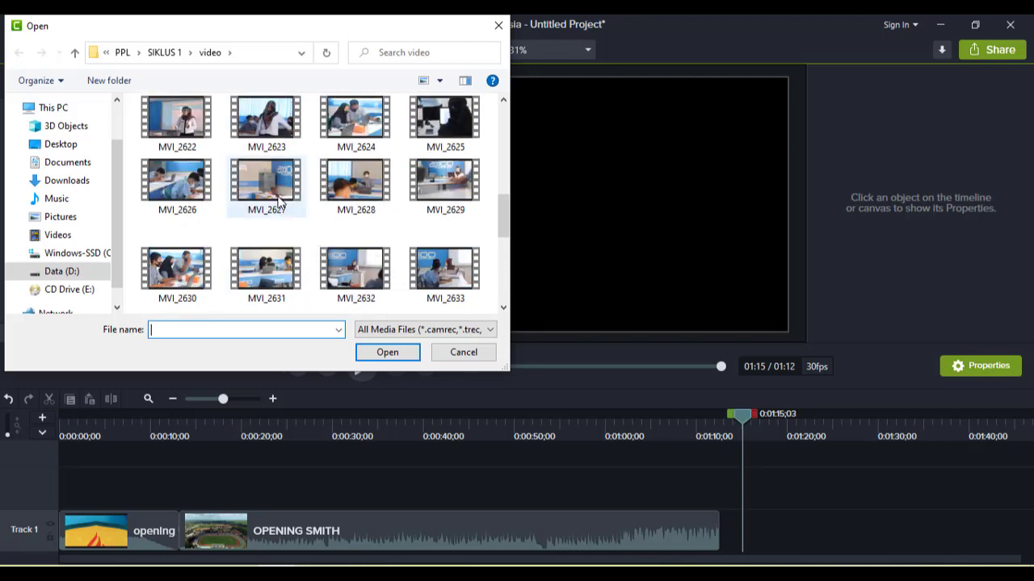
{"action": "scroll", "coordinate": [279, 201], "scroll_direction": "up", "scroll_amount": 4}
{"action": "scroll", "coordinate": [367, 246], "scroll_direction": "down", "scroll_amount": 1}
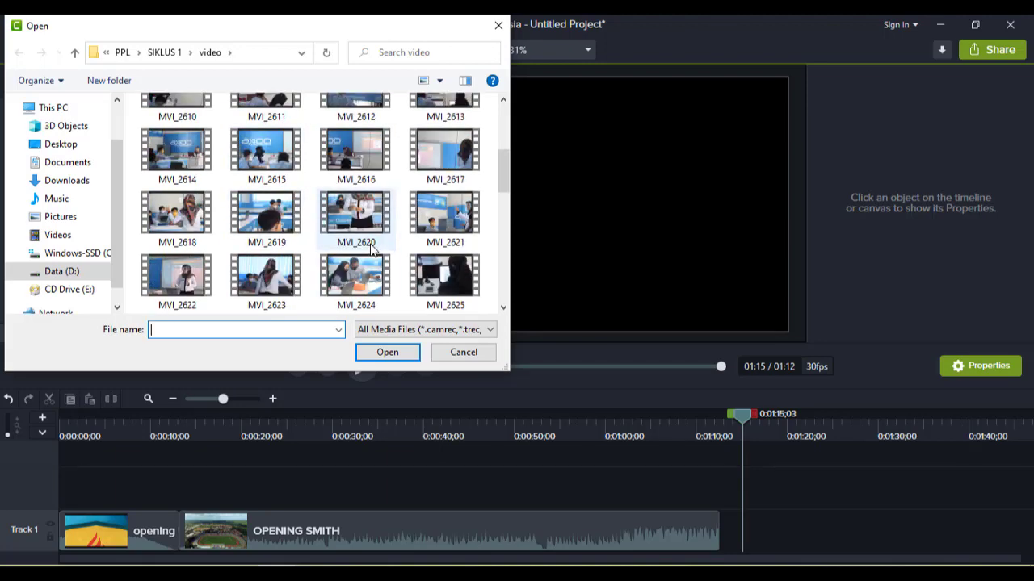
{"action": "scroll", "coordinate": [360, 247], "scroll_direction": "up", "scroll_amount": 2}
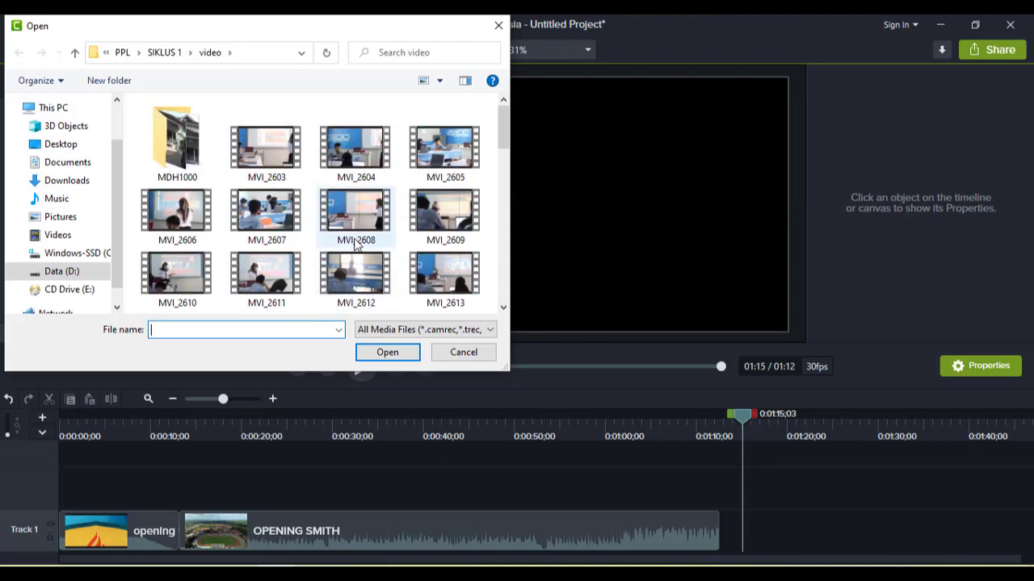
{"action": "left_click", "coordinate": [273, 212]}
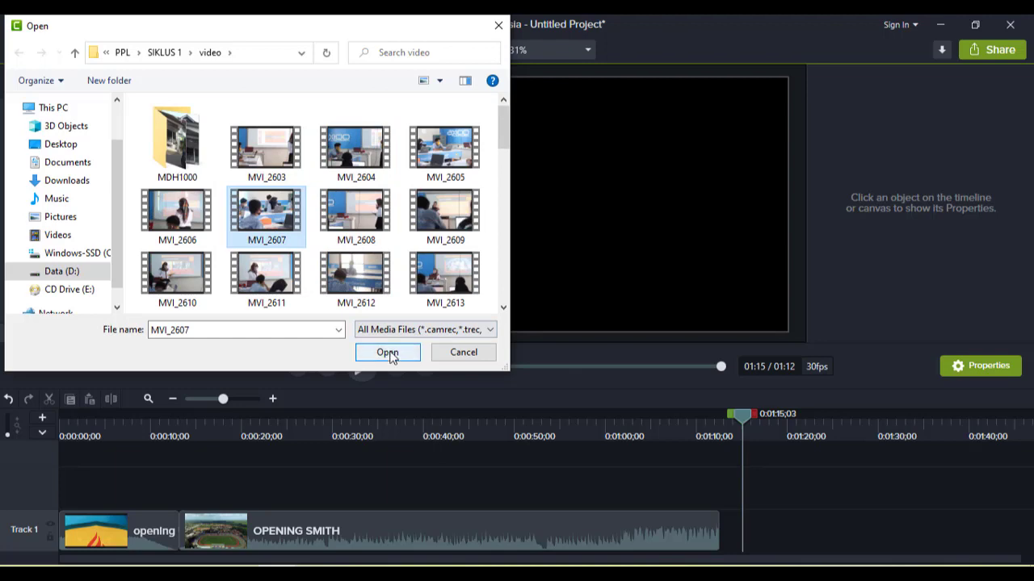
{"action": "left_click", "coordinate": [388, 353]}
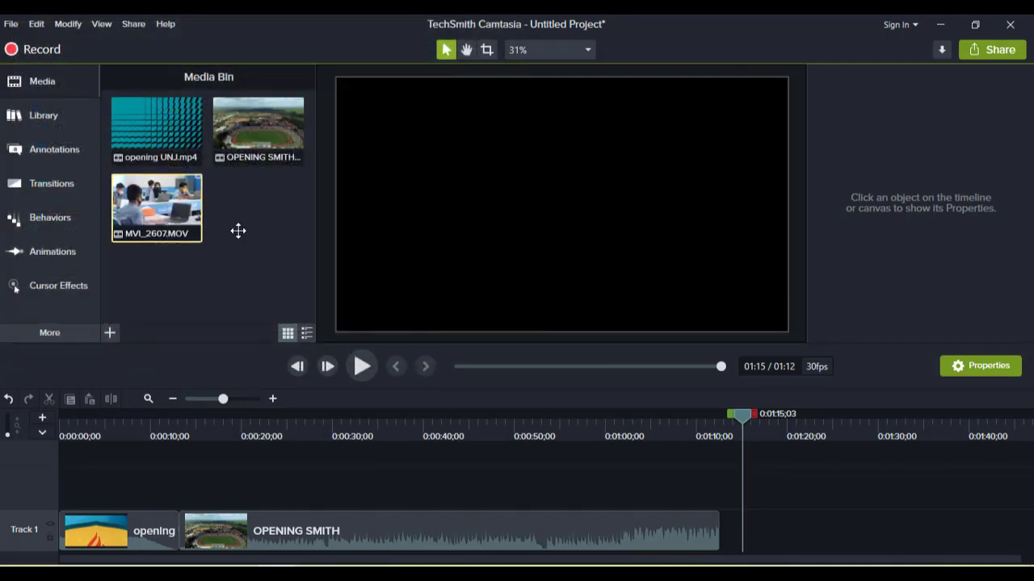
- Add MVI_2607 to Track 1 after the OPENING SMITH clip and enlarge it on the canvas to 150% scale
{"action": "left_click_drag", "start_coordinate": [239, 231], "coordinate": [711, 541]}
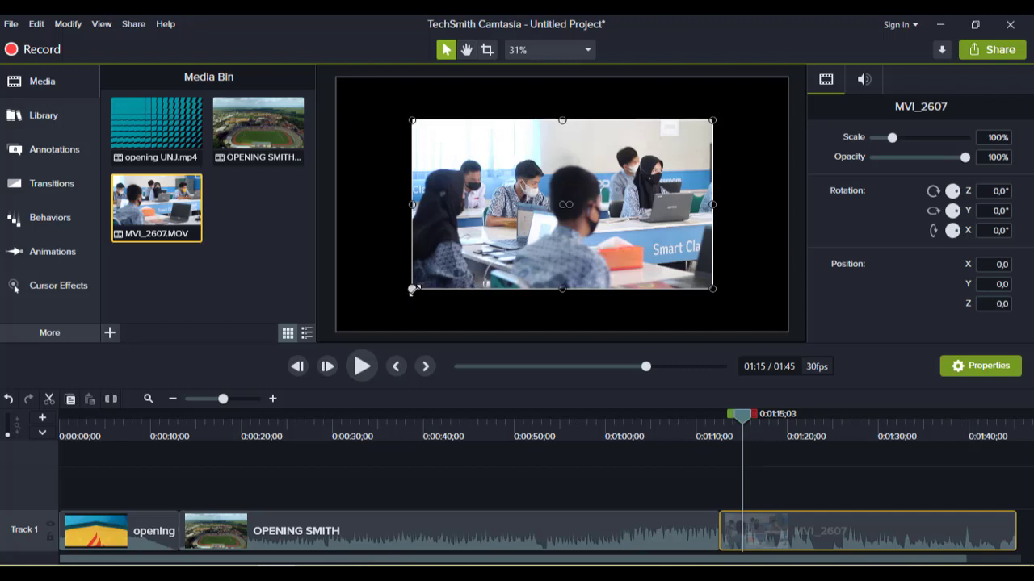
{"action": "left_click_drag", "start_coordinate": [413, 290], "coordinate": [337, 331]}
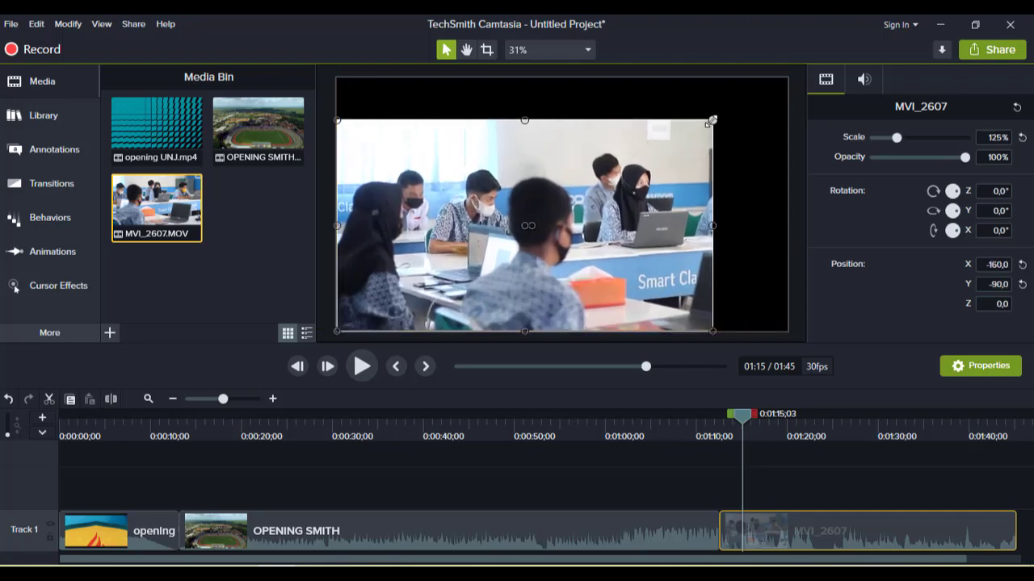
{"action": "left_click_drag", "start_coordinate": [711, 120], "coordinate": [786, 78]}
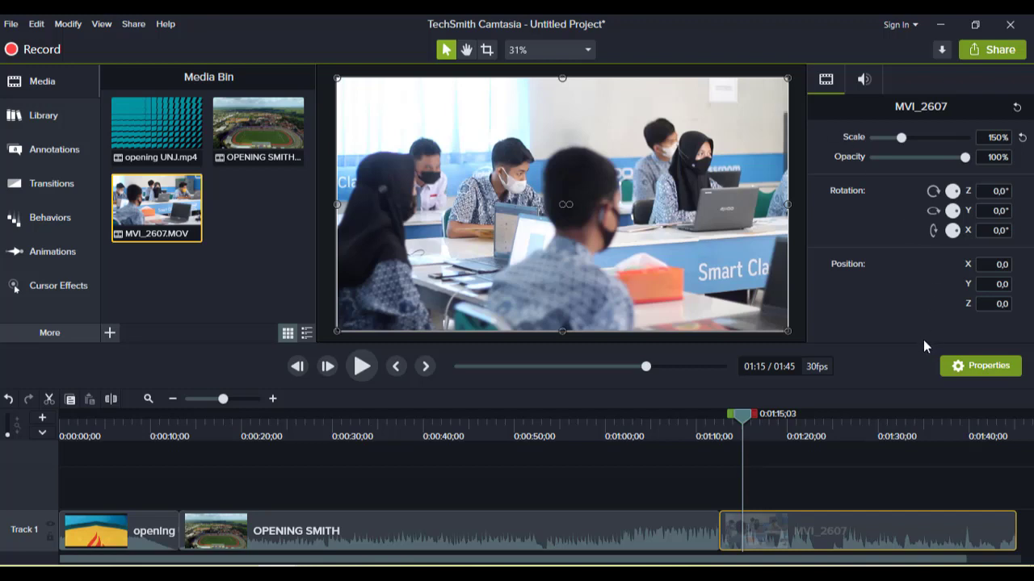
- Preview the MVI_2607 clip and mute it by setting its audio gain to 0%
{"action": "left_click", "coordinate": [362, 366]}
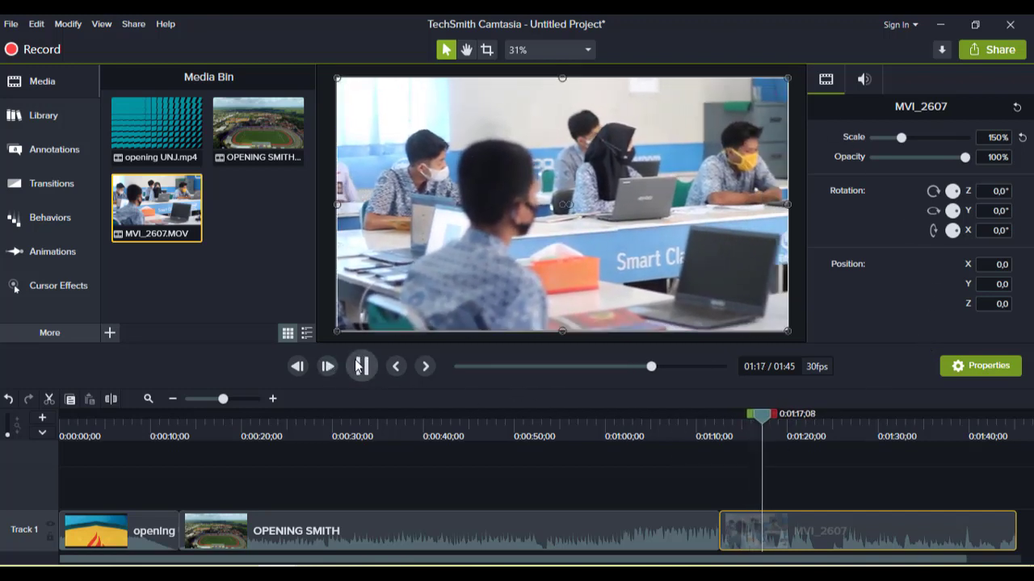
{"action": "key", "text": "space"}
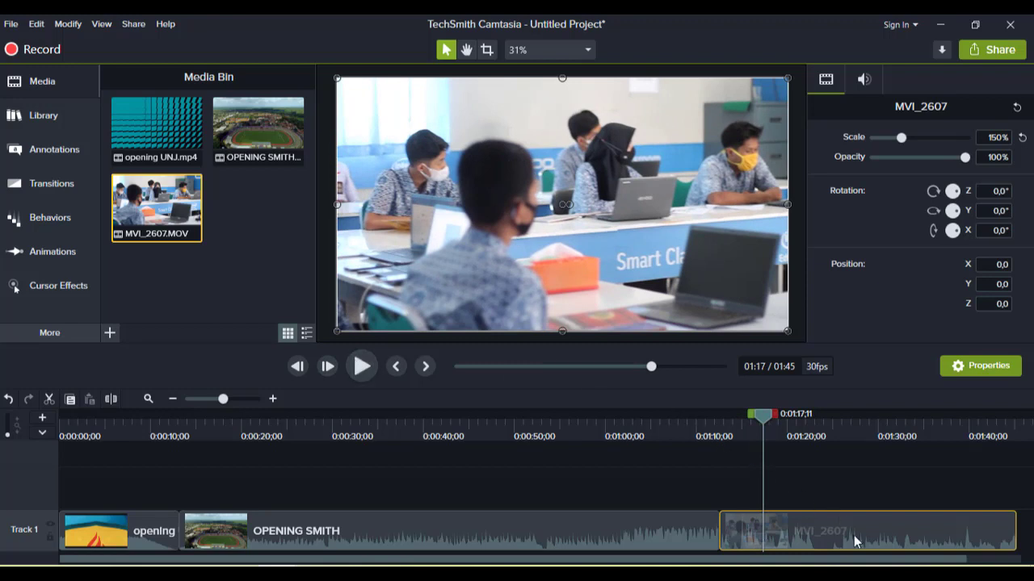
{"action": "left_click", "coordinate": [864, 79]}
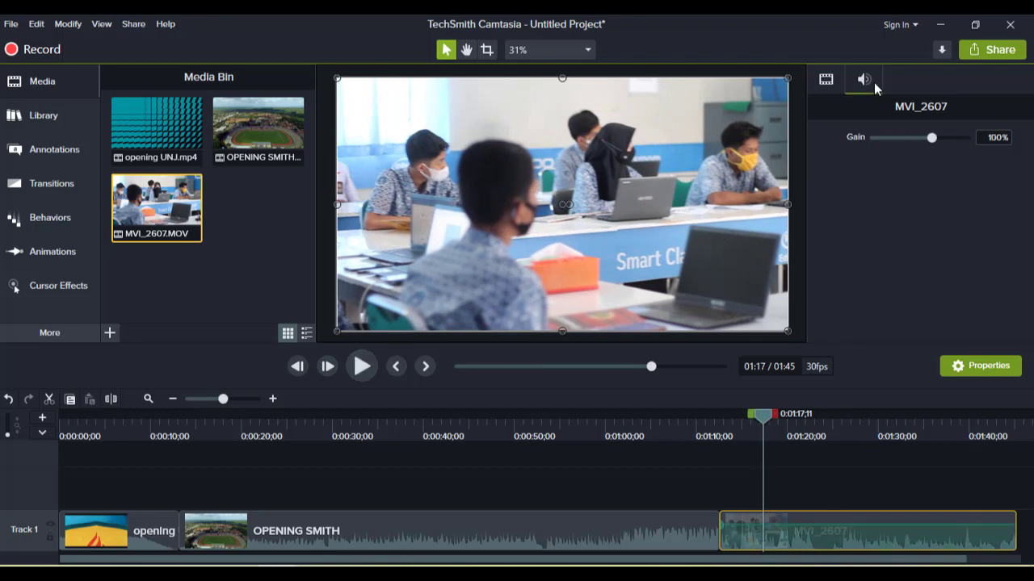
{"action": "left_click", "coordinate": [989, 138]}
{"action": "type", "text": "0"}
{"action": "key", "text": "Return"}
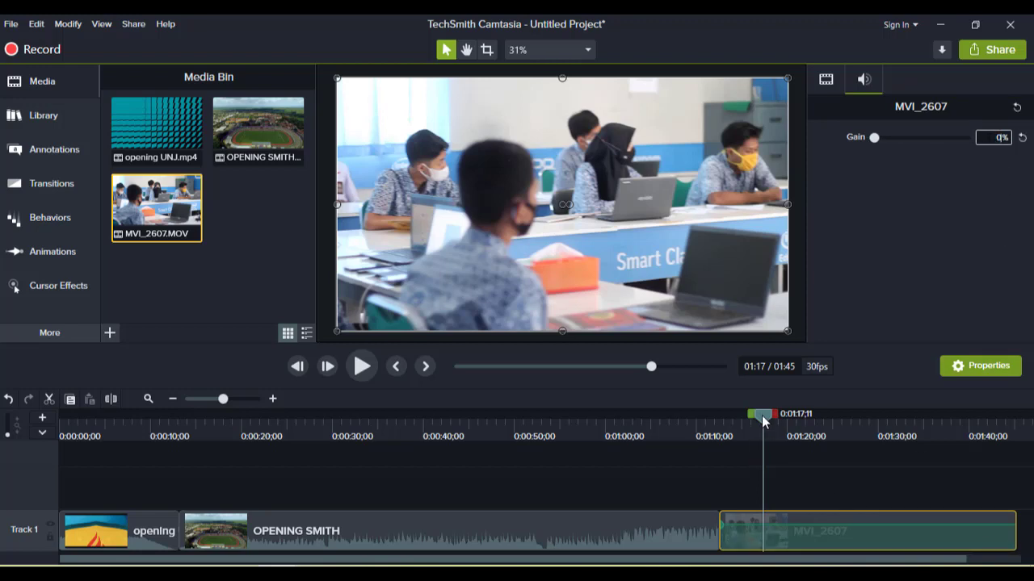
- Play the cut from the OPENING SMITH clip into MVI_2607 to review the transition
{"action": "left_click_drag", "start_coordinate": [761, 415], "coordinate": [709, 416]}
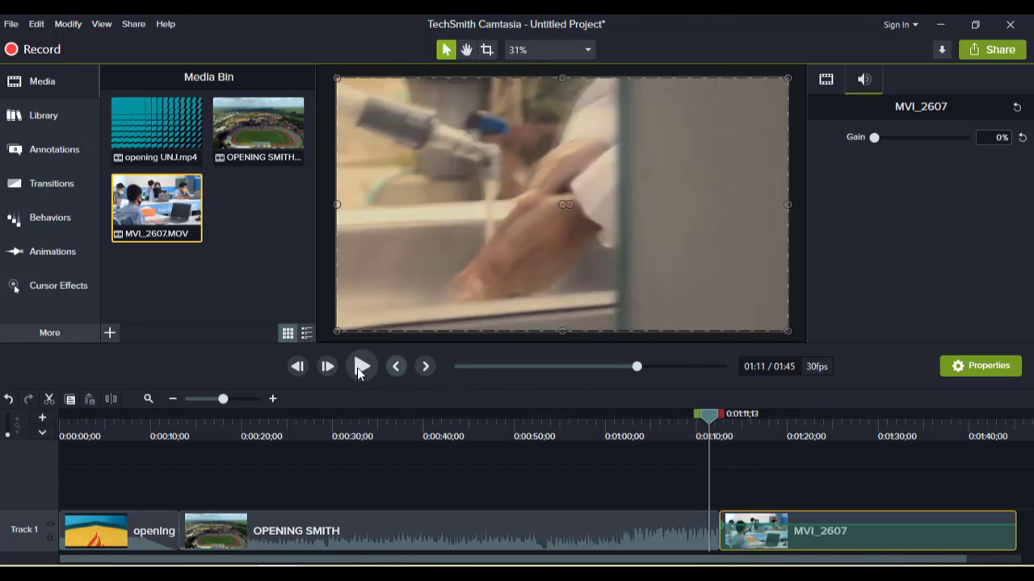
{"action": "left_click", "coordinate": [361, 367]}
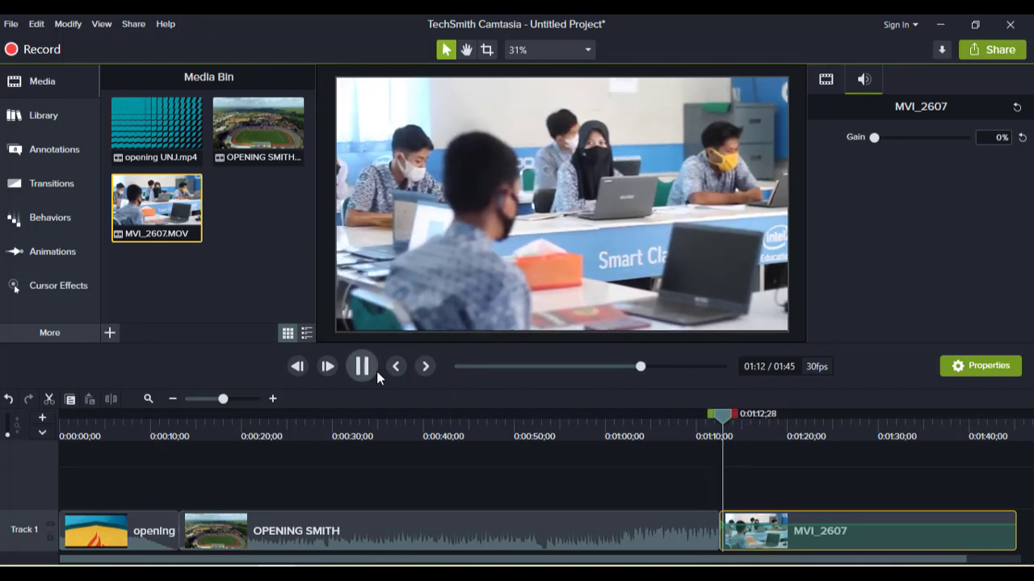
{"action": "left_click", "coordinate": [813, 480]}
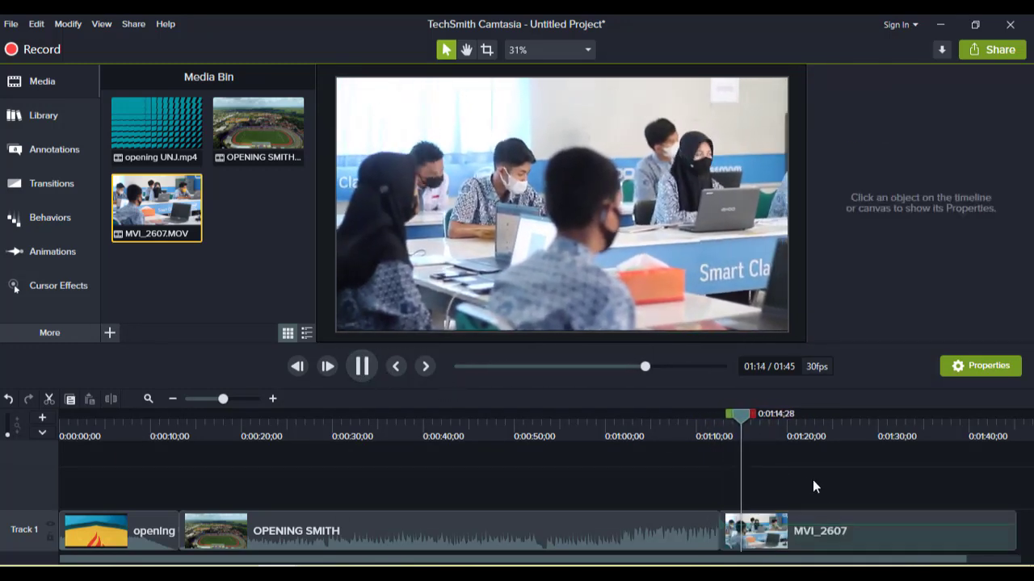
{"action": "left_click", "coordinate": [645, 533]}
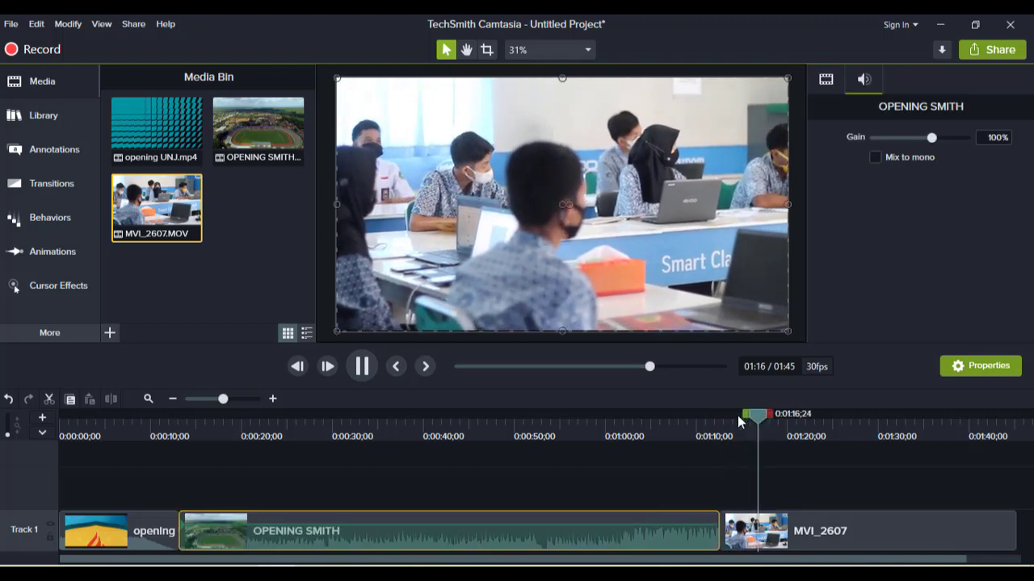
{"action": "left_click", "coordinate": [718, 419]}
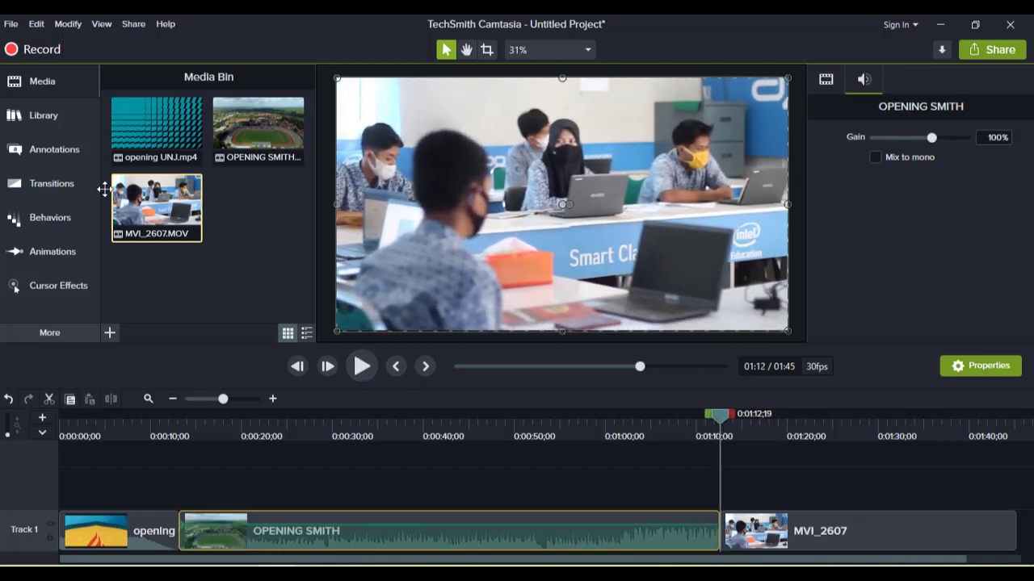
{"action": "left_click", "coordinate": [44, 79]}
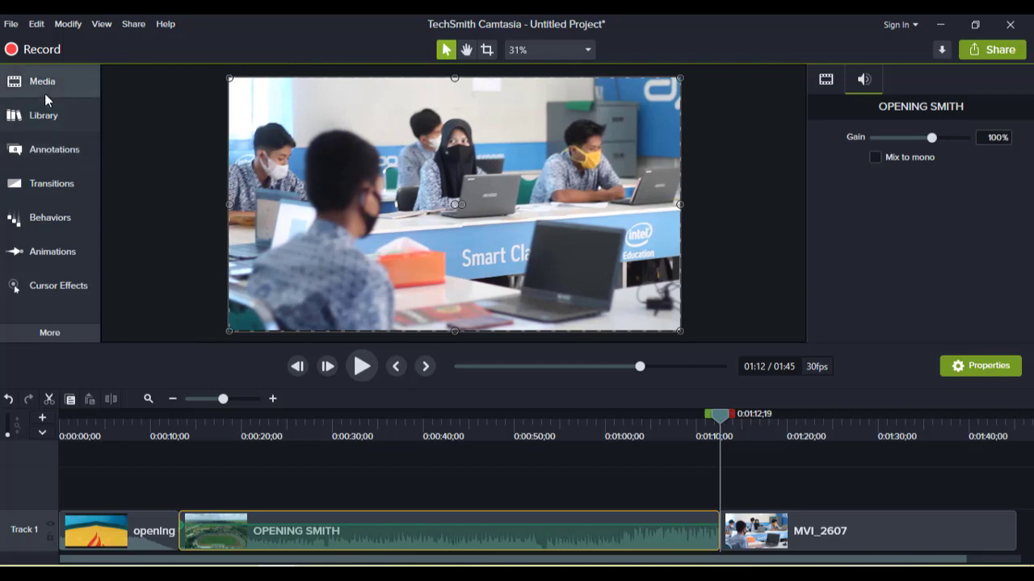
- Import the opening siklus 2 video from the BAHAN VIDEO folder on Data (D:) into the Media Bin
{"action": "left_click", "coordinate": [45, 96]}
{"action": "left_click", "coordinate": [110, 334]}
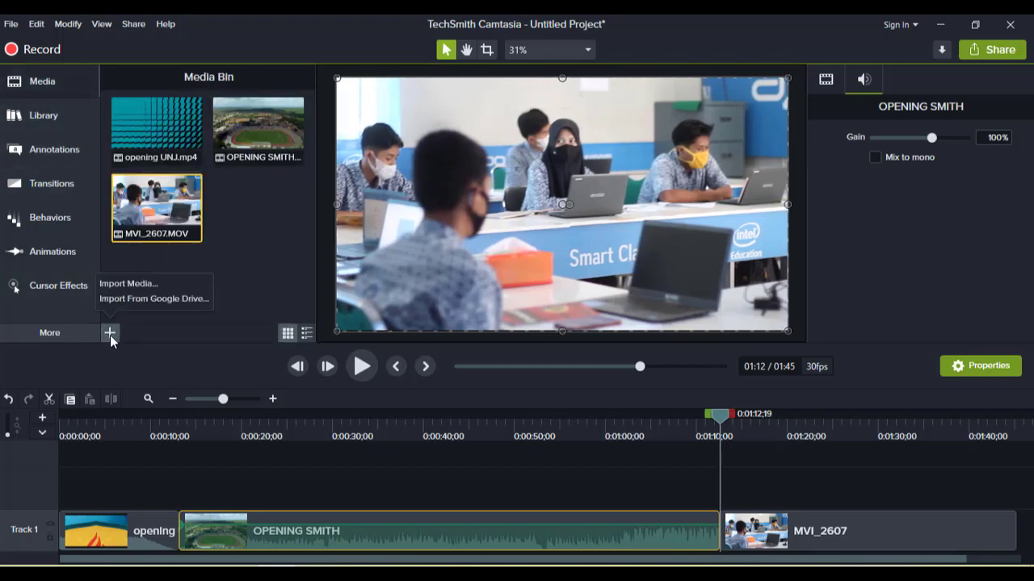
{"action": "left_click", "coordinate": [129, 283]}
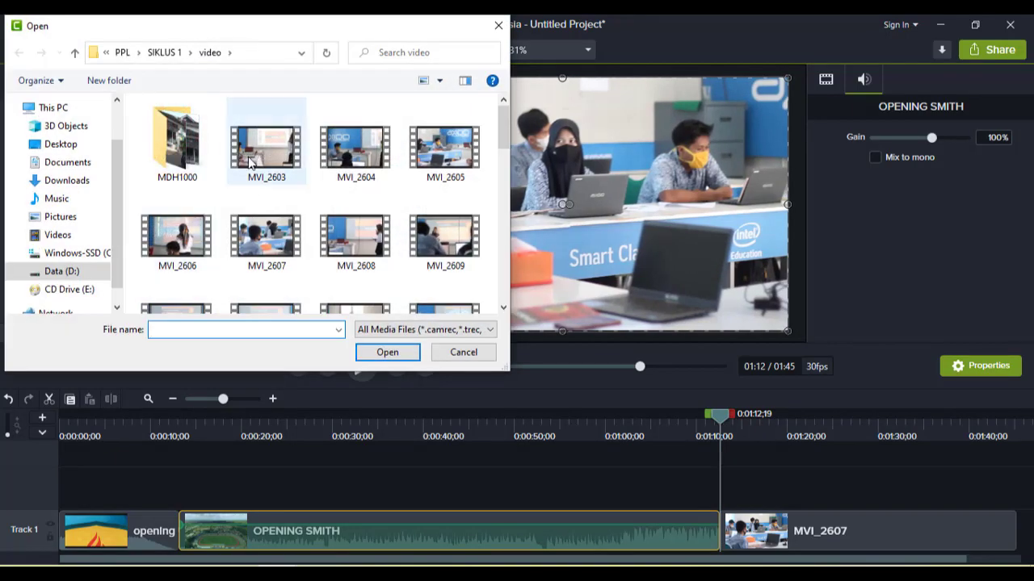
{"action": "left_click", "coordinate": [177, 108]}
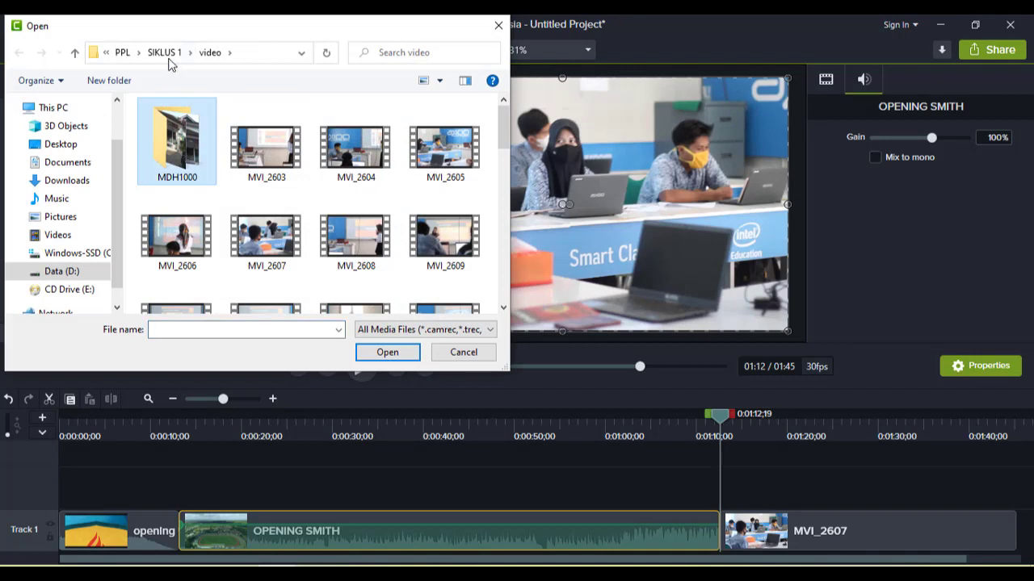
{"action": "left_click", "coordinate": [63, 272]}
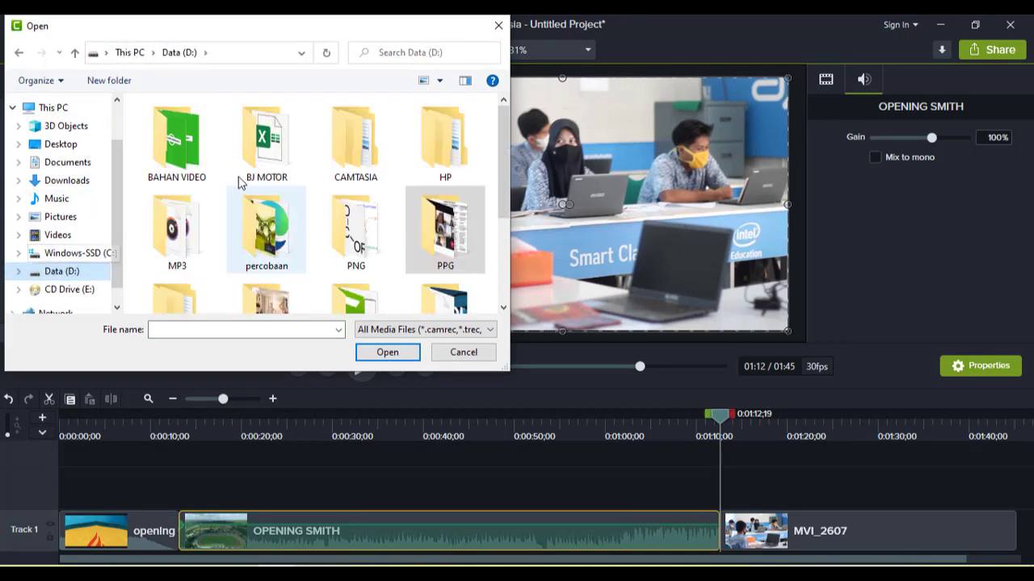
{"action": "double_click", "coordinate": [177, 139]}
{"action": "scroll", "coordinate": [379, 178], "scroll_direction": "down", "scroll_amount": 2}
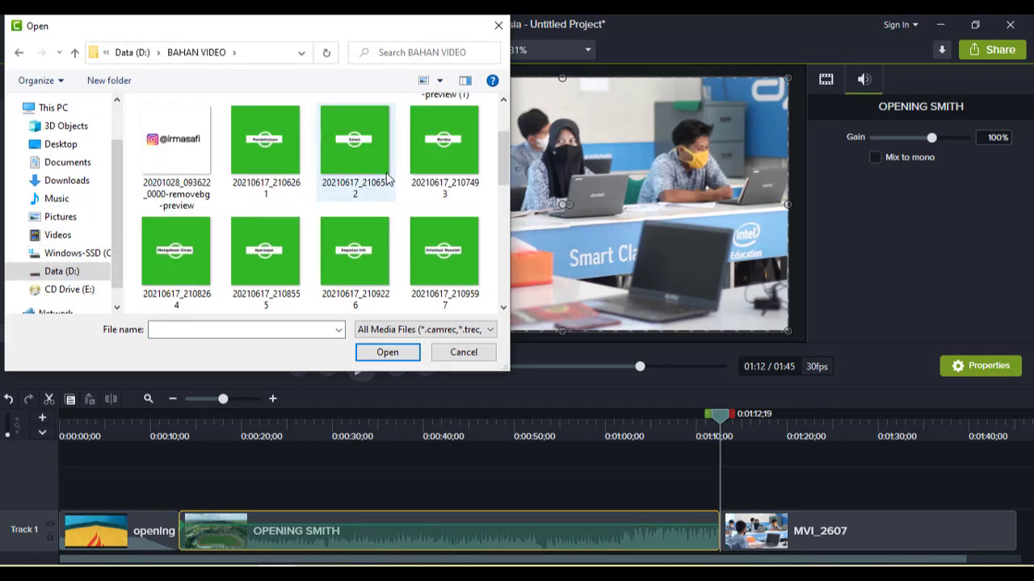
{"action": "scroll", "coordinate": [396, 190], "scroll_direction": "down", "scroll_amount": 8}
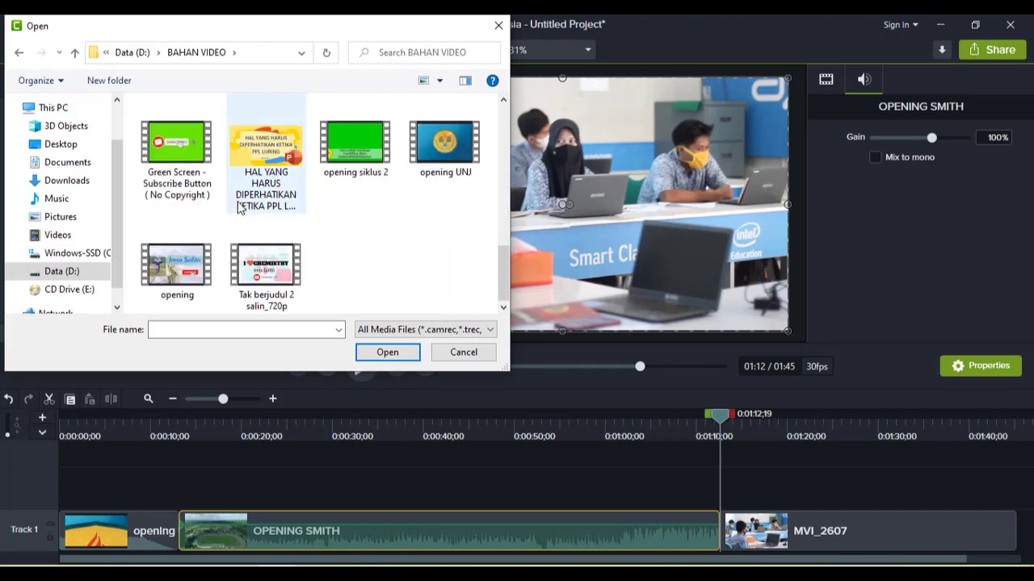
{"action": "left_click", "coordinate": [349, 162]}
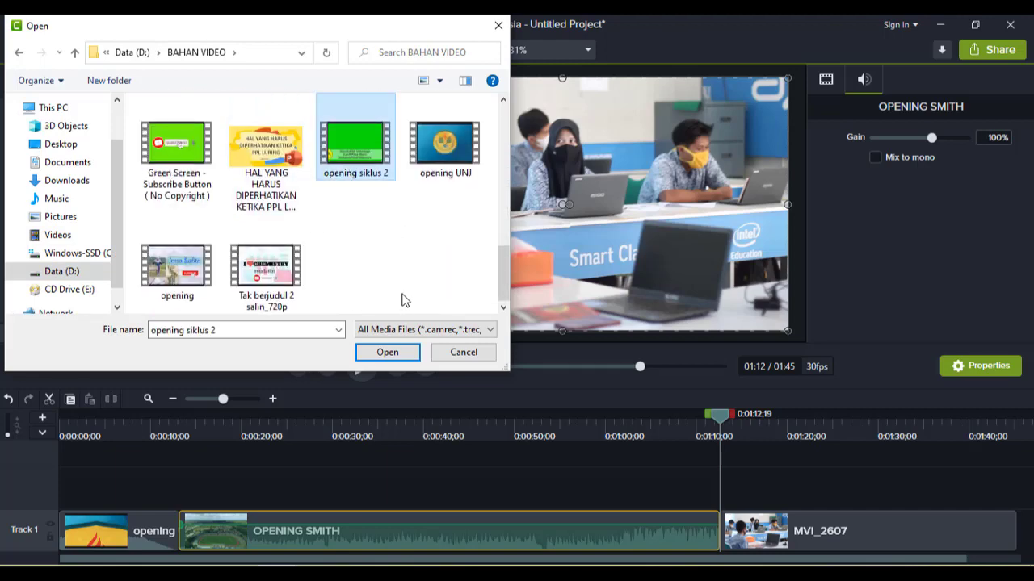
{"action": "left_click", "coordinate": [388, 353]}
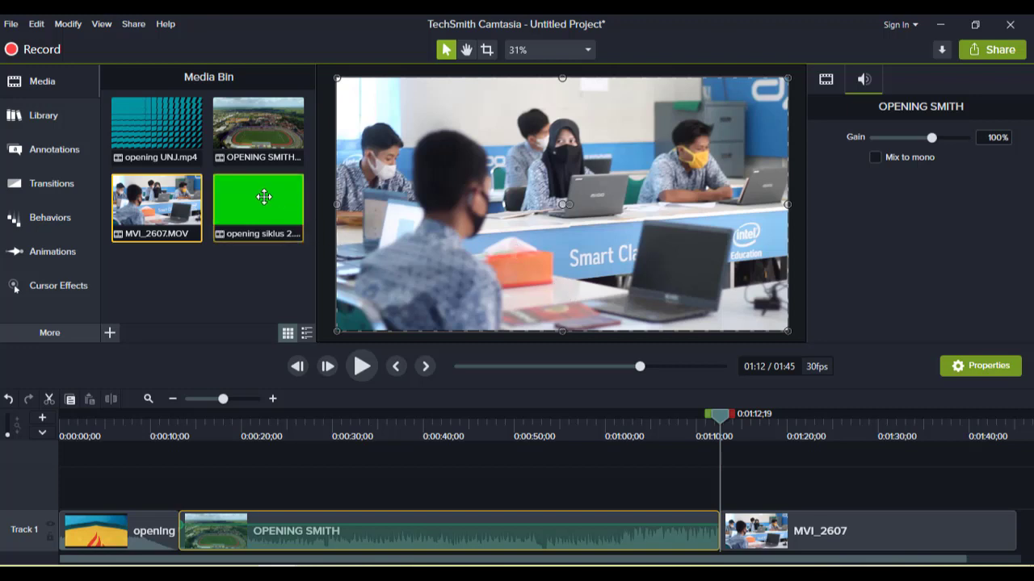
- Place opening siklus 2 on Track 2 at the start of MVI_2607 and stretch it to fill the canvas
{"action": "left_click_drag", "start_coordinate": [263, 197], "coordinate": [717, 487]}
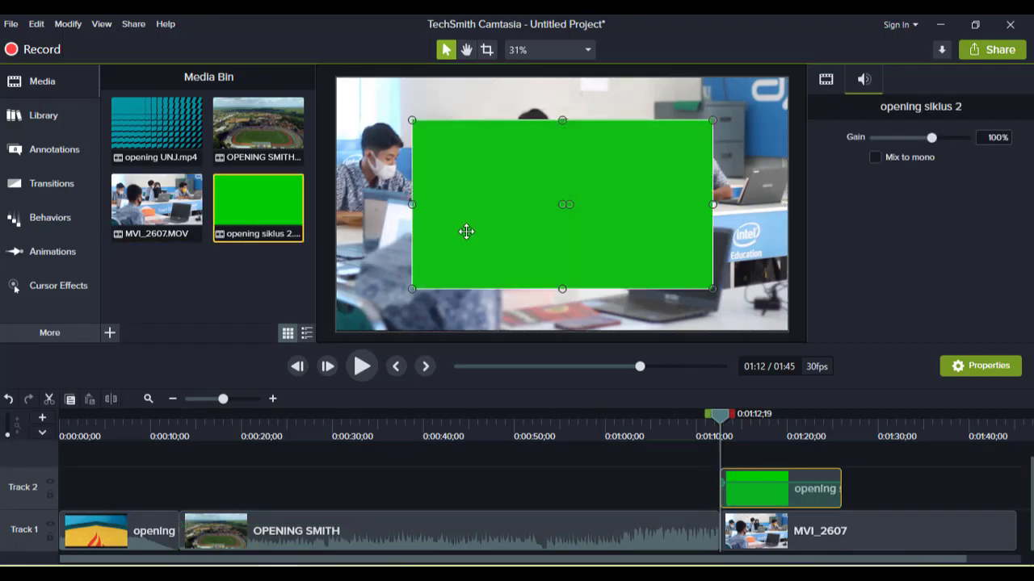
{"action": "left_click_drag", "start_coordinate": [411, 290], "coordinate": [337, 330]}
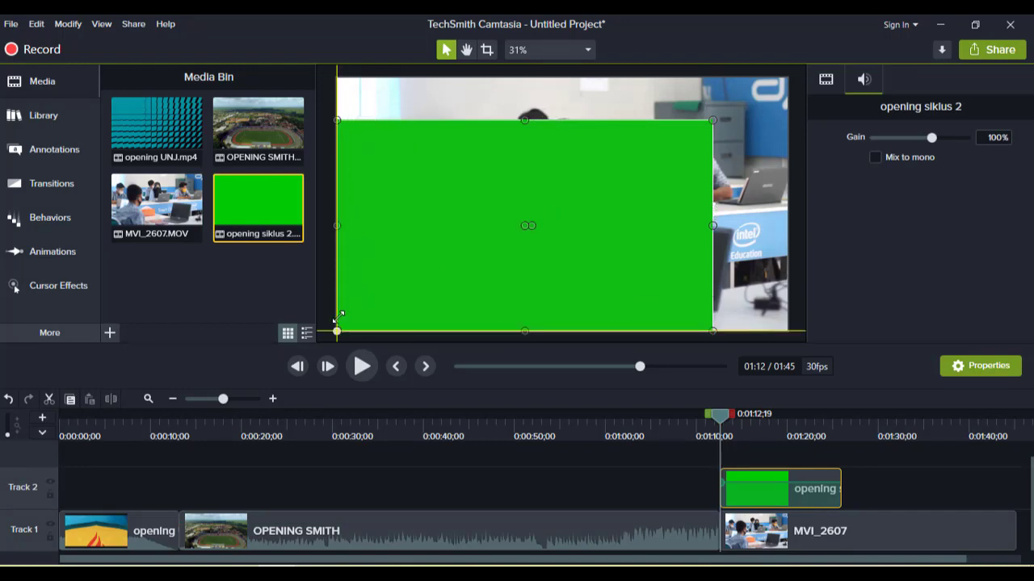
{"action": "left_click_drag", "start_coordinate": [712, 122], "coordinate": [788, 79]}
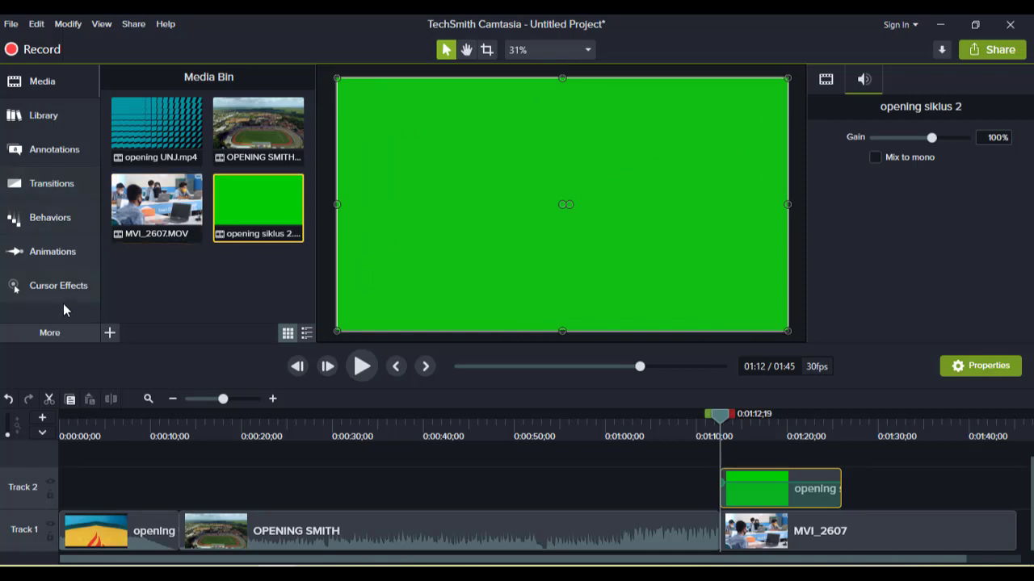
- Apply the Remove a Color effect to the opening siklus 2 clip and sample its green background with the eyedropper
{"action": "left_click", "coordinate": [109, 333]}
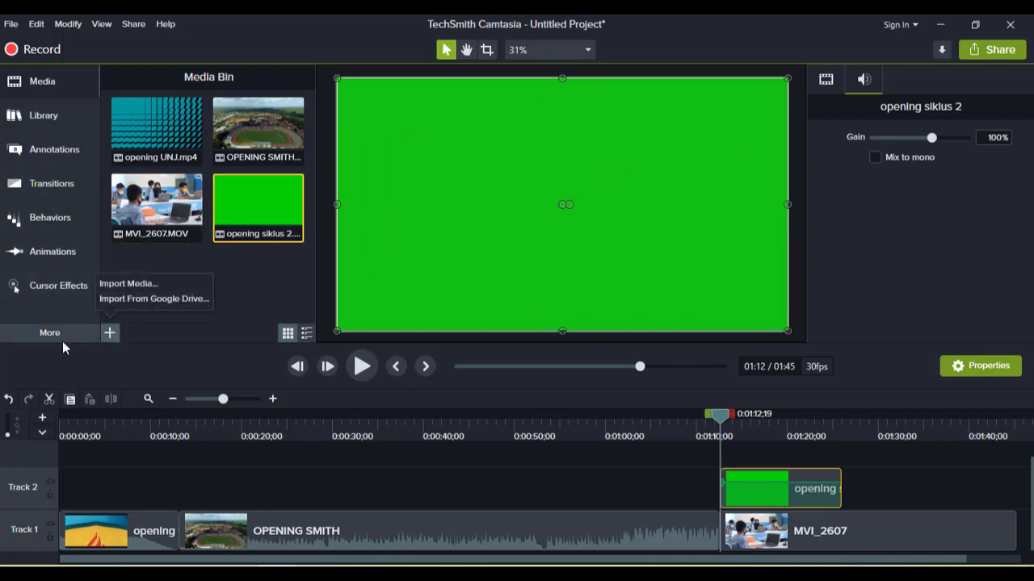
{"action": "left_click", "coordinate": [59, 337]}
{"action": "left_click", "coordinate": [59, 337]}
{"action": "left_click", "coordinate": [59, 336]}
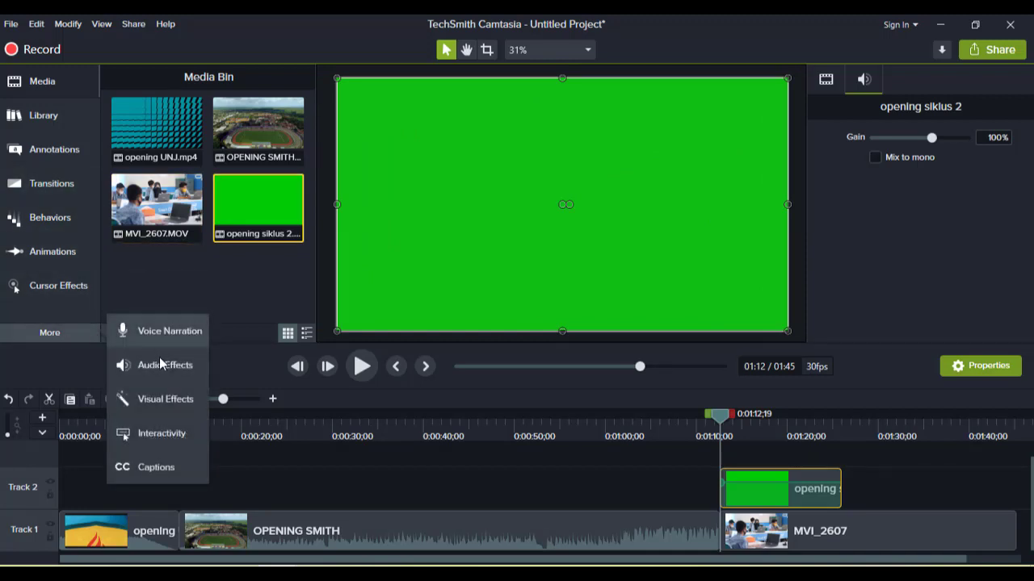
{"action": "left_click", "coordinate": [170, 399]}
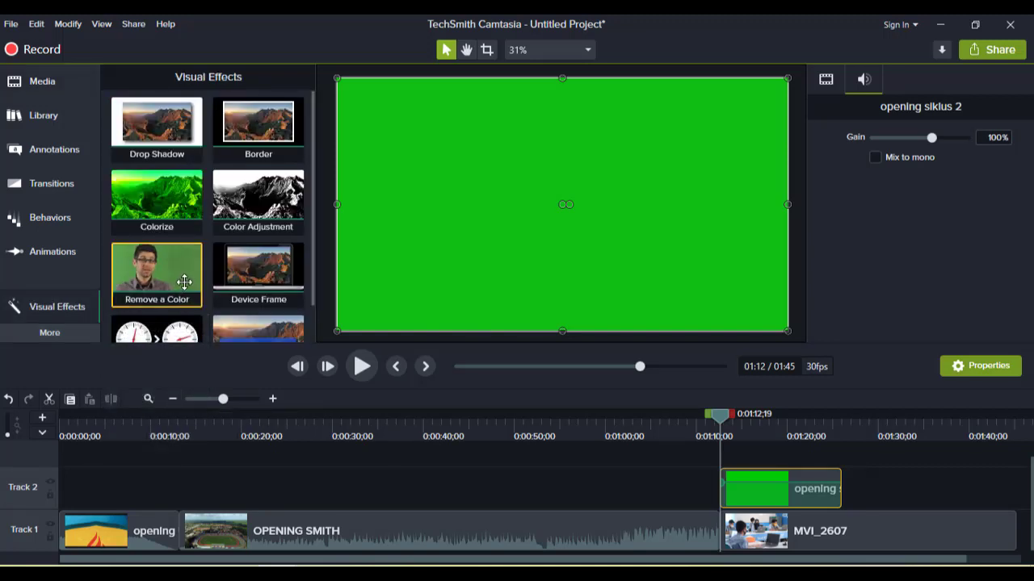
{"action": "left_click_drag", "start_coordinate": [184, 282], "coordinate": [614, 252]}
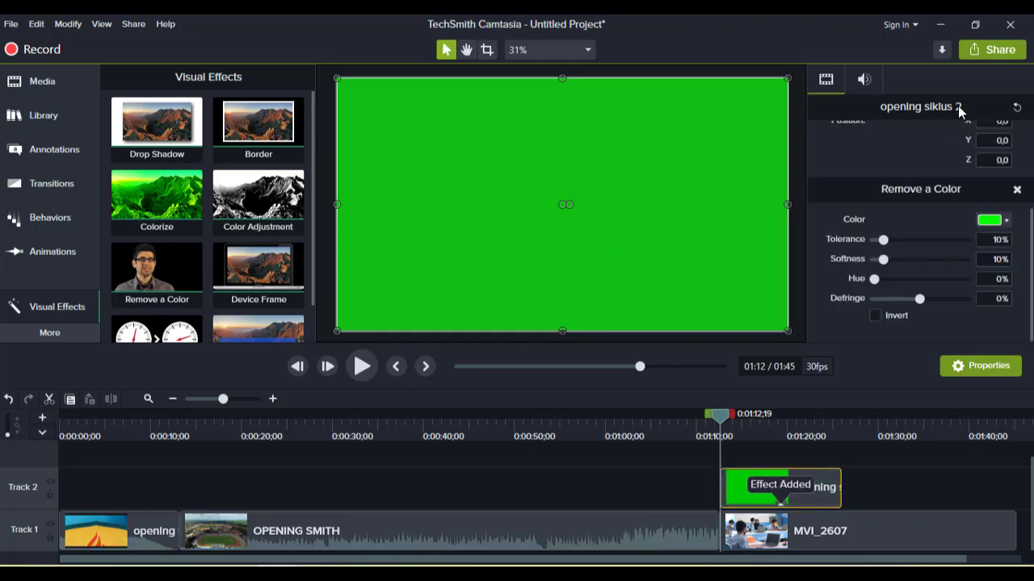
{"action": "left_click", "coordinate": [1007, 222]}
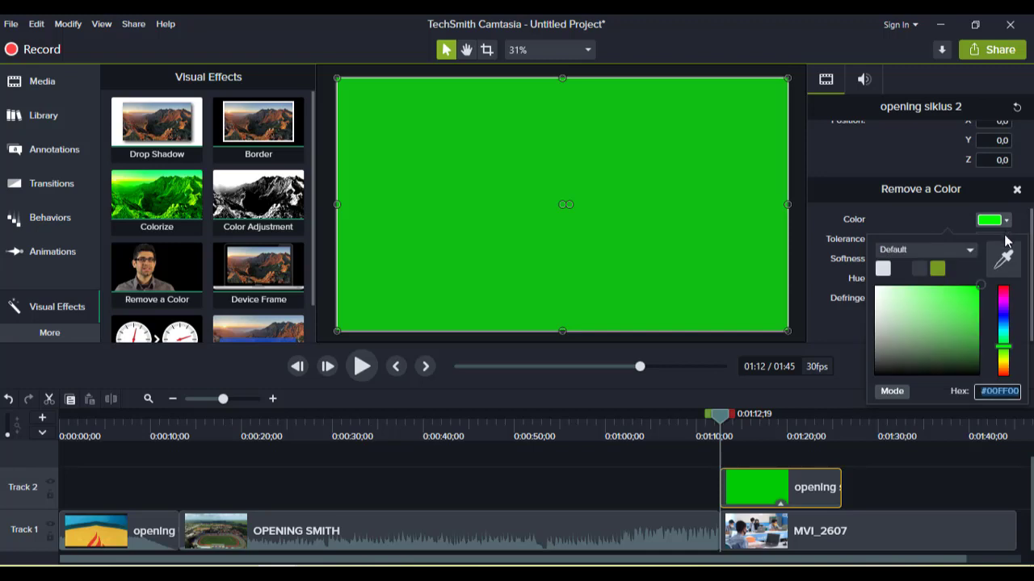
{"action": "left_click", "coordinate": [1005, 264]}
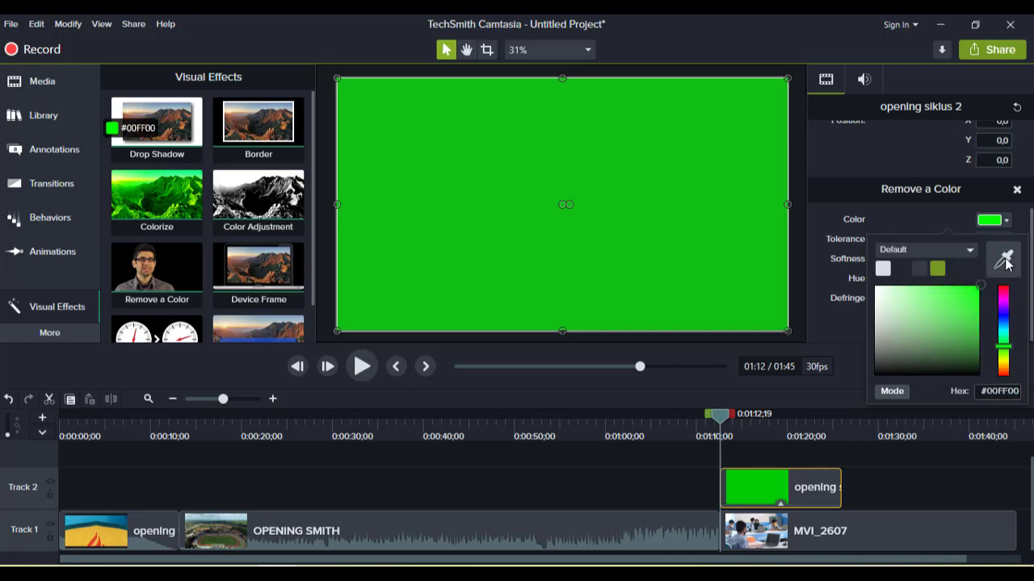
{"action": "left_click", "coordinate": [746, 169]}
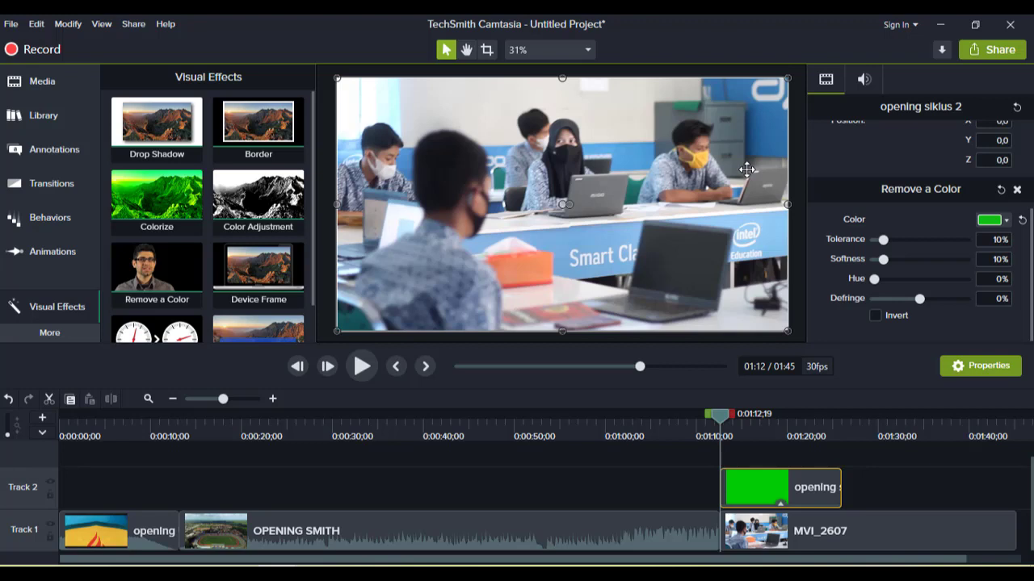
- Play the keyed opening siklus 2 overlay over MVI_2607 to preview it
{"action": "left_click", "coordinate": [356, 367]}
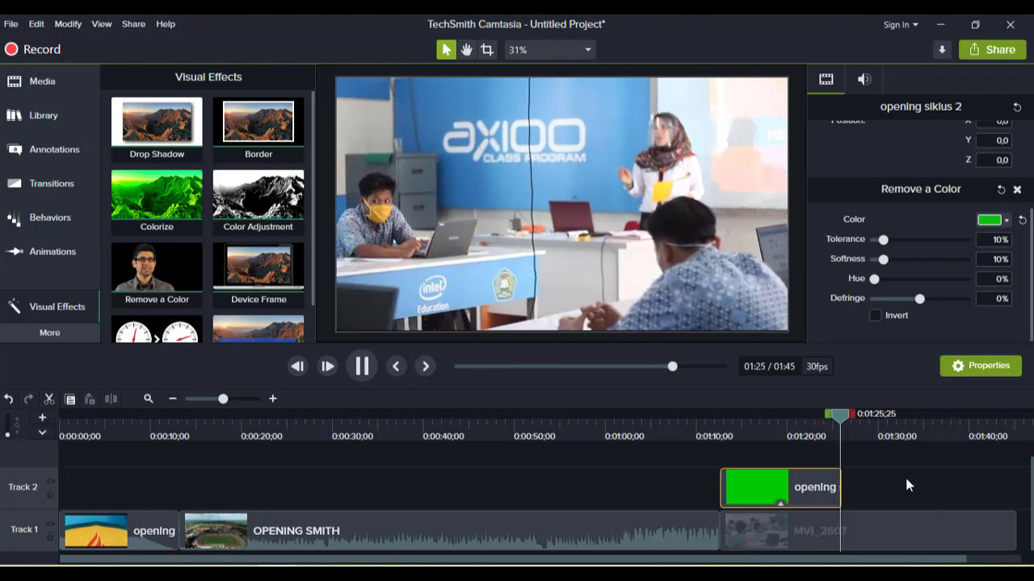
{"action": "left_click", "coordinate": [846, 419]}
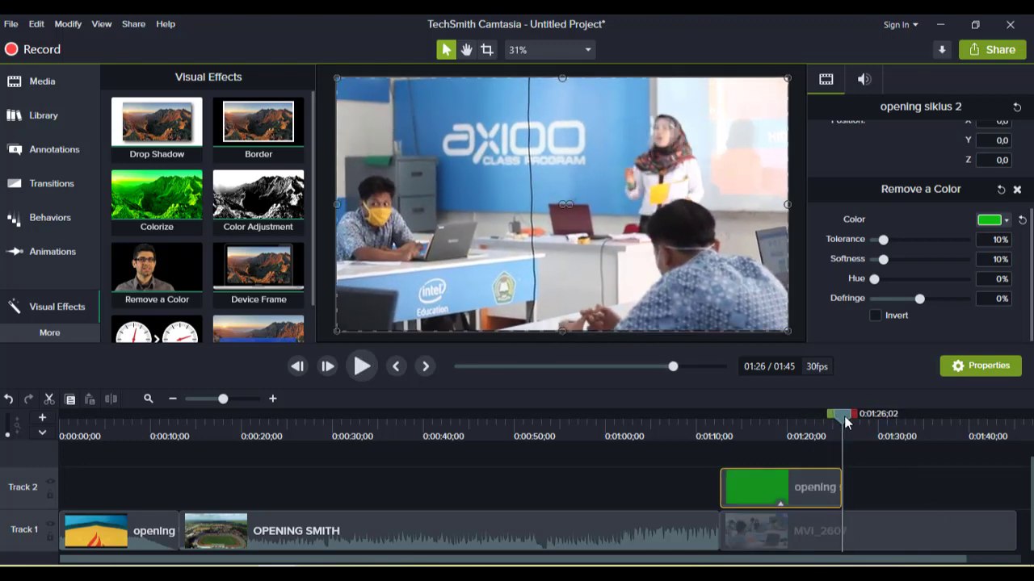
{"action": "left_click_drag", "start_coordinate": [846, 419], "coordinate": [840, 418]}
- Split MVI_2607 at the end of the overlay, around 1:25, and delete the part after the split
{"action": "left_click", "coordinate": [908, 546]}
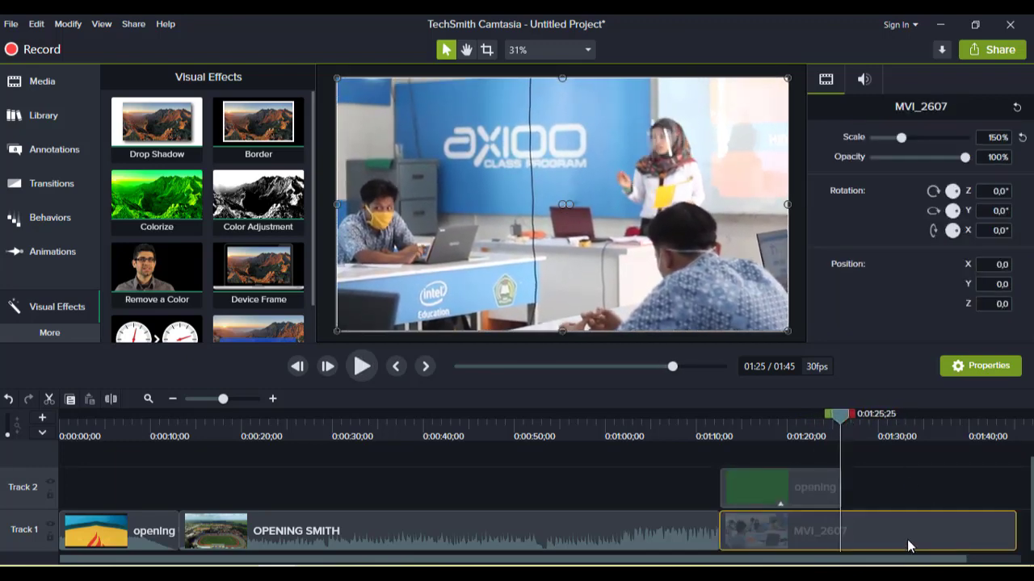
{"action": "left_click", "coordinate": [111, 399]}
{"action": "left_click", "coordinate": [901, 531]}
{"action": "key", "text": "Delete"}
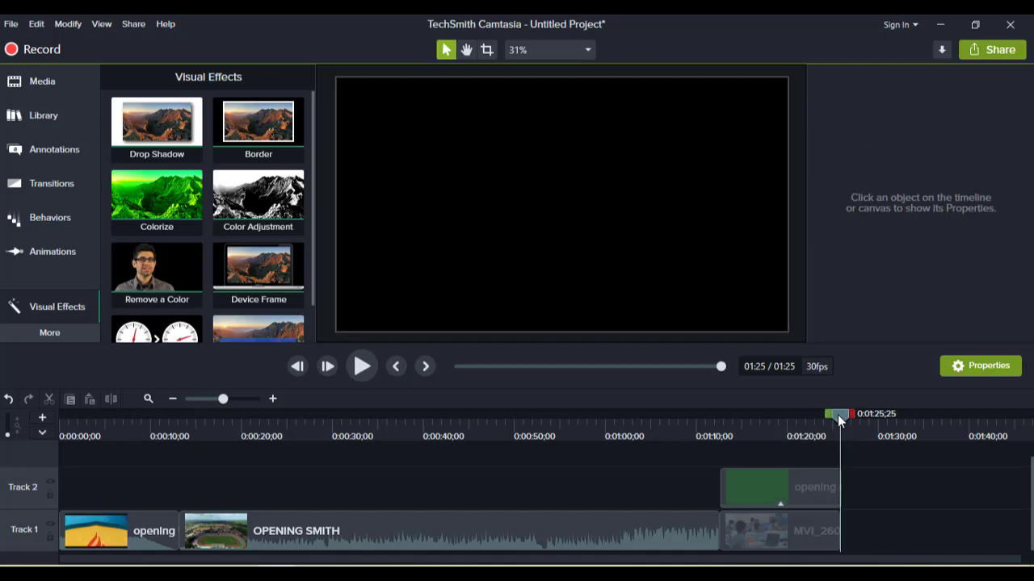
- Select the OPENING SMITH clip and try re-entering its scale, setting it back to 150%
{"action": "left_click_drag", "start_coordinate": [837, 414], "coordinate": [704, 435]}
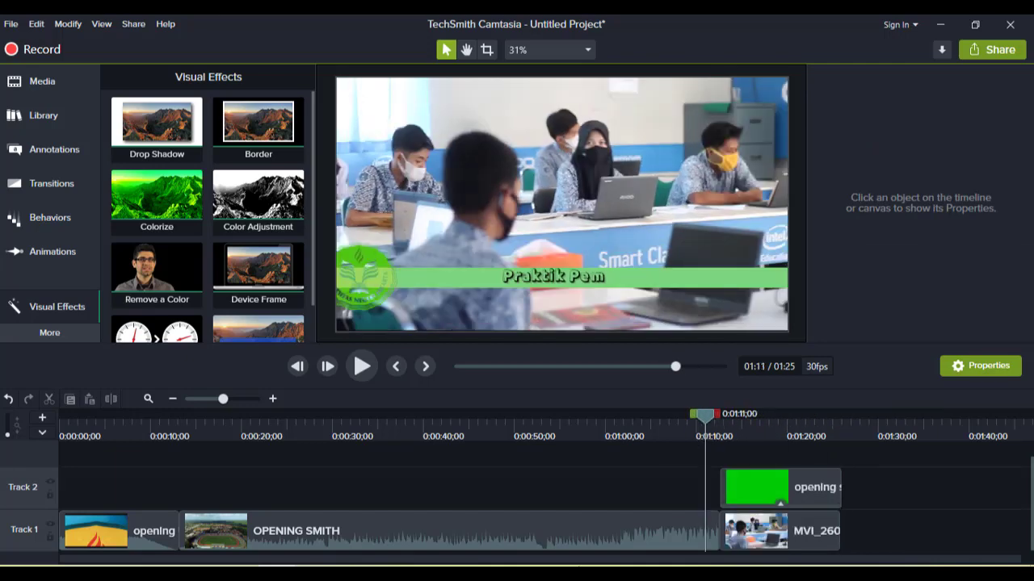
{"action": "left_click", "coordinate": [586, 530]}
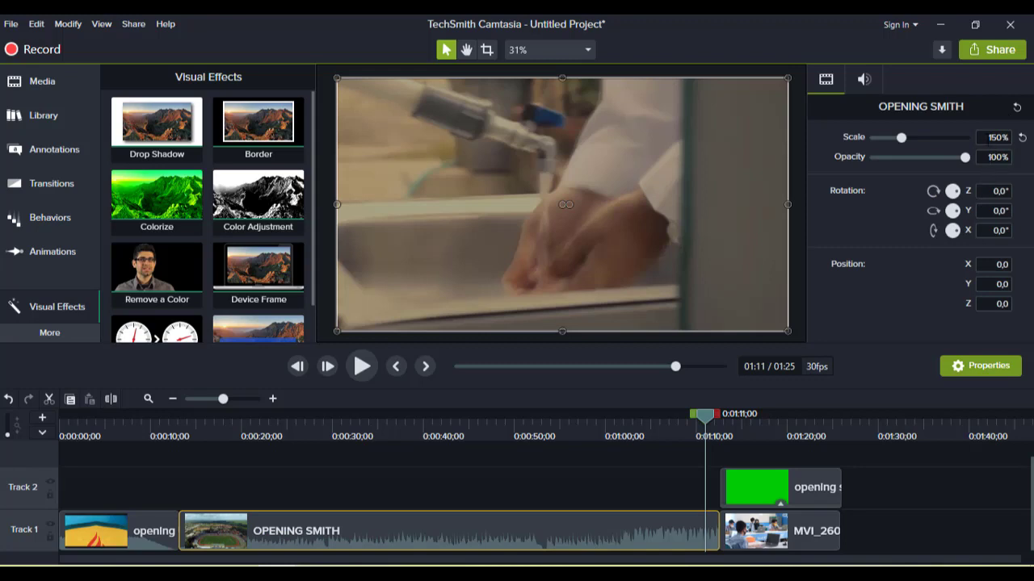
{"action": "double_click", "coordinate": [987, 139]}
{"action": "type", "text": "0"}
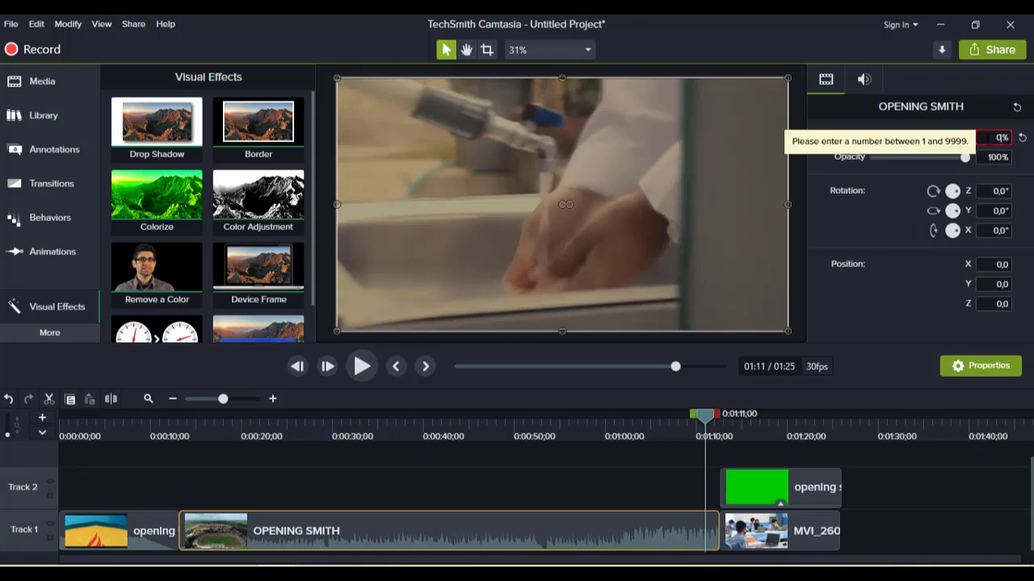
{"action": "key", "text": "Return"}
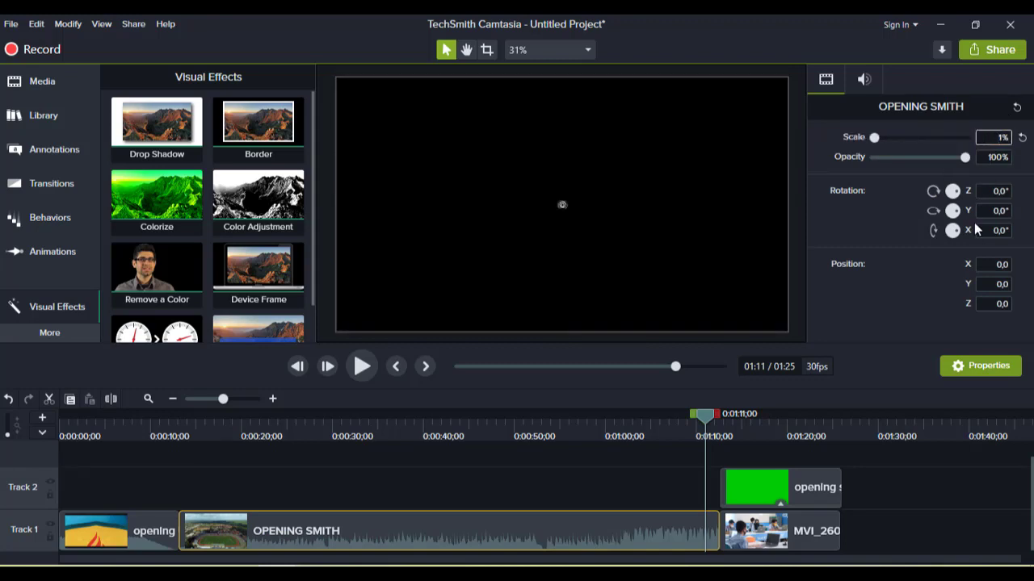
{"action": "key", "text": "BackSpace"}
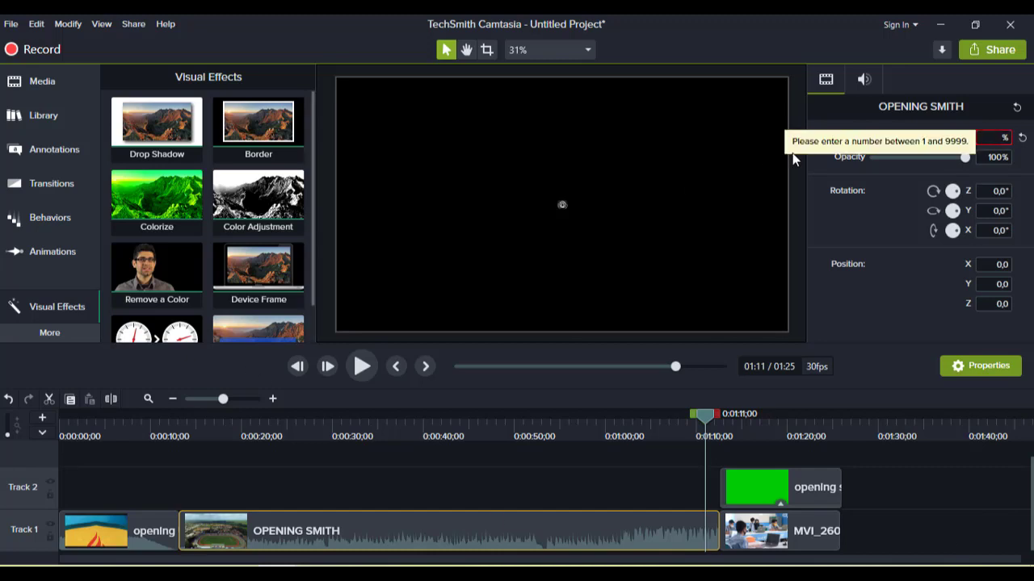
{"action": "type", "text": "1"}
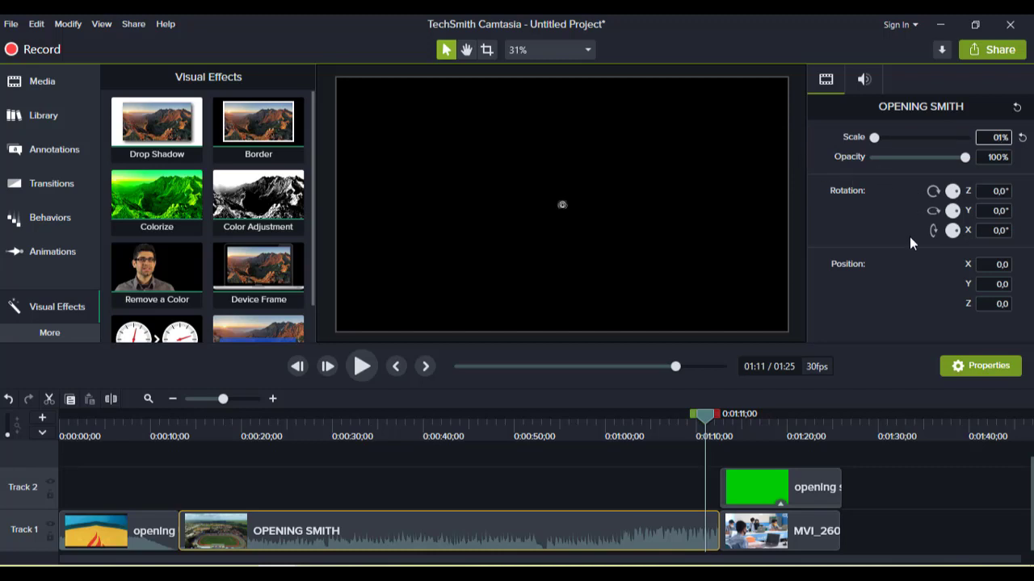
{"action": "type", "text": "50"}
{"action": "key", "text": "Return"}
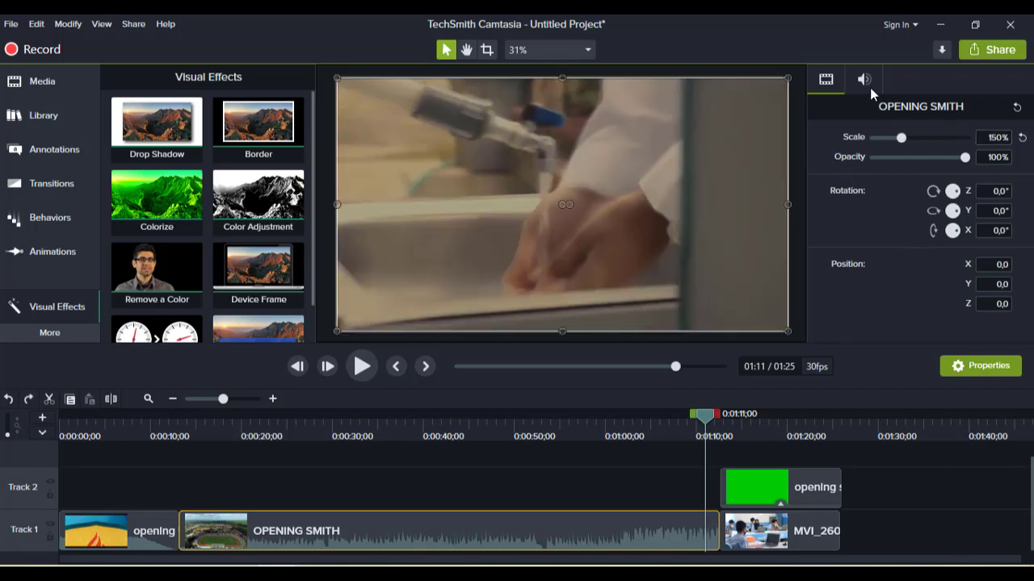
- Set the OPENING SMITH clip's audio gain to 0%
{"action": "left_click", "coordinate": [864, 80]}
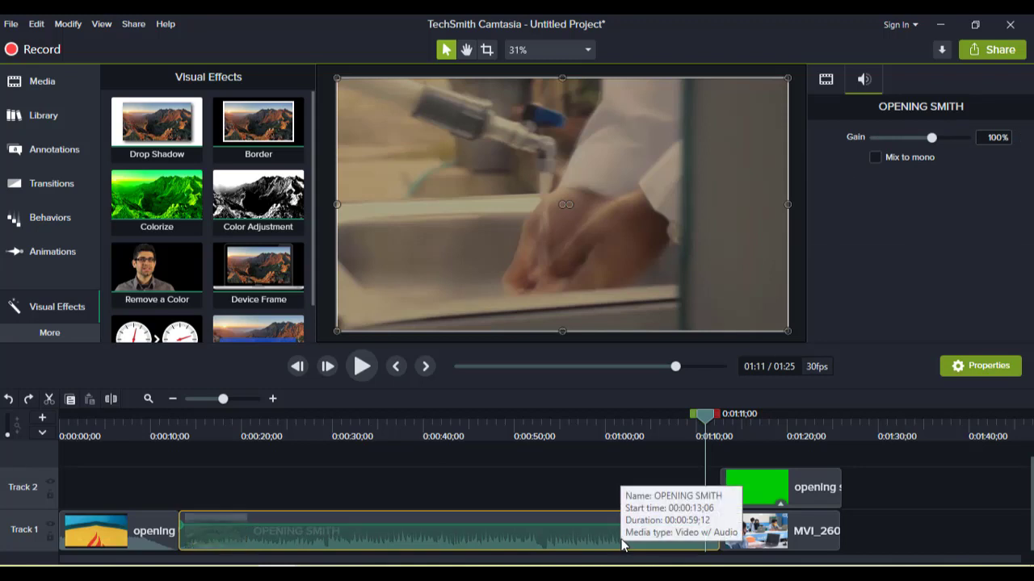
{"action": "left_click", "coordinate": [999, 139]}
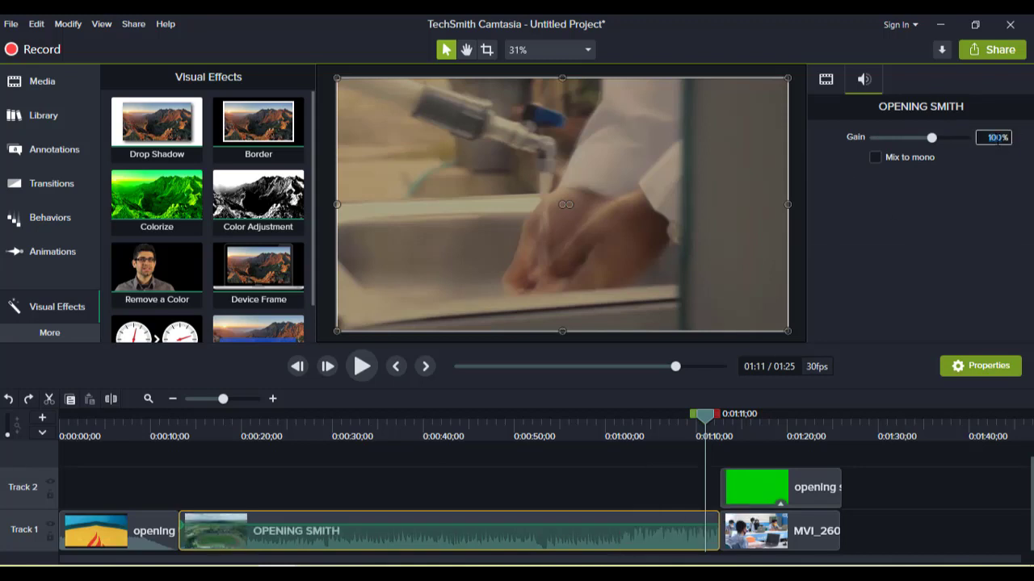
{"action": "type", "text": "0"}
{"action": "key", "text": "Return"}
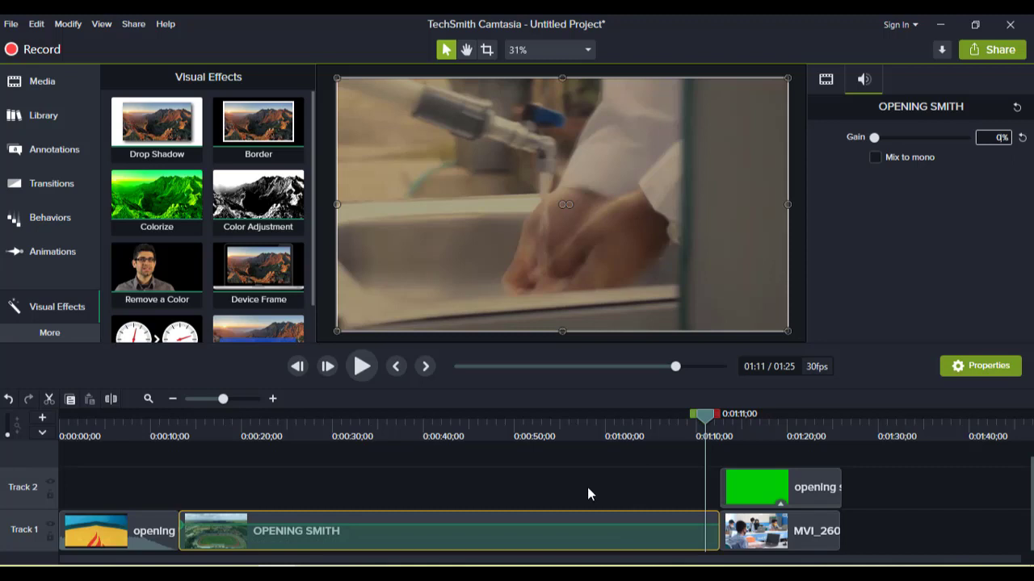
- Play the video from about 0:12 and restore the OPENING SMITH clip's audio gain to 100%
{"action": "left_click", "coordinate": [168, 431]}
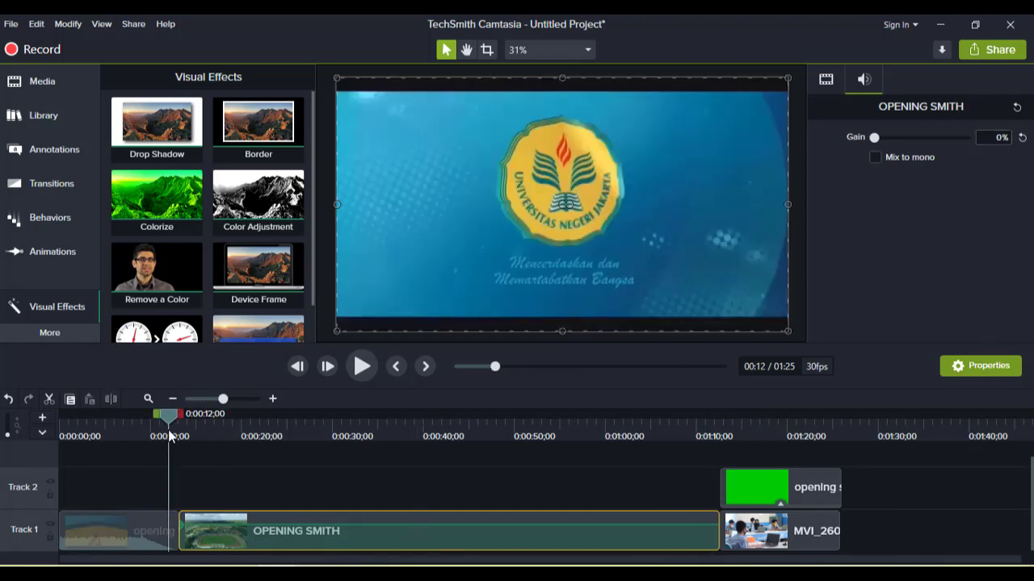
{"action": "left_click", "coordinate": [365, 368]}
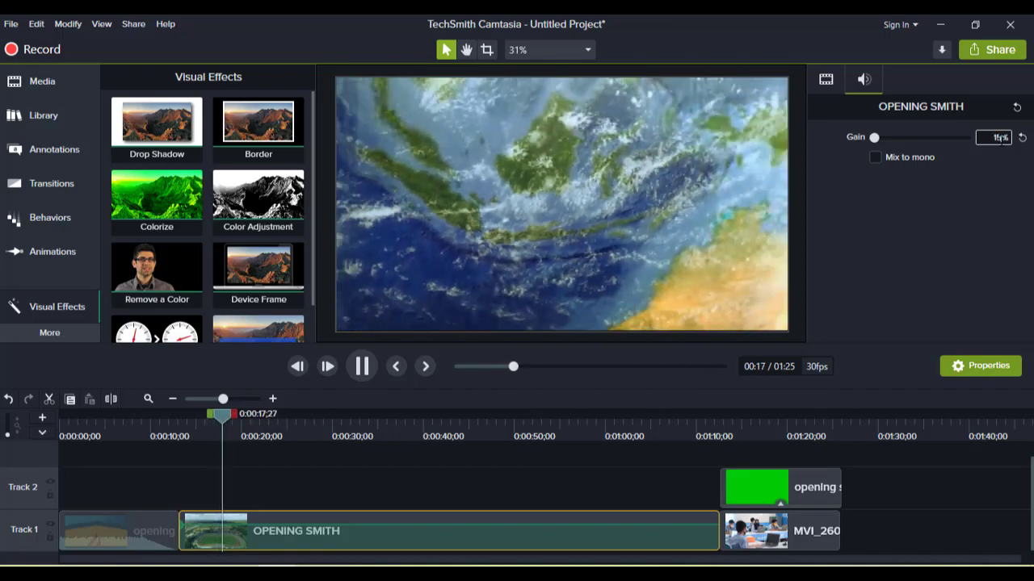
{"action": "type", "text": "15"}
{"action": "type", "text": "00"}
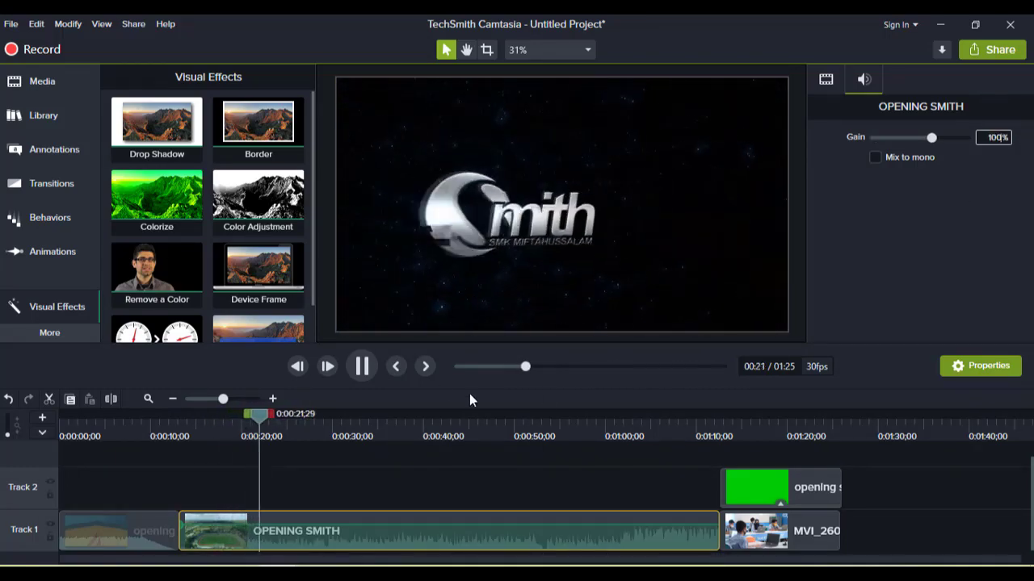
- Split the OPENING SMITH clip at about 0:28 and set the audio gain of the part after the split to 0%
{"action": "left_click", "coordinate": [117, 398]}
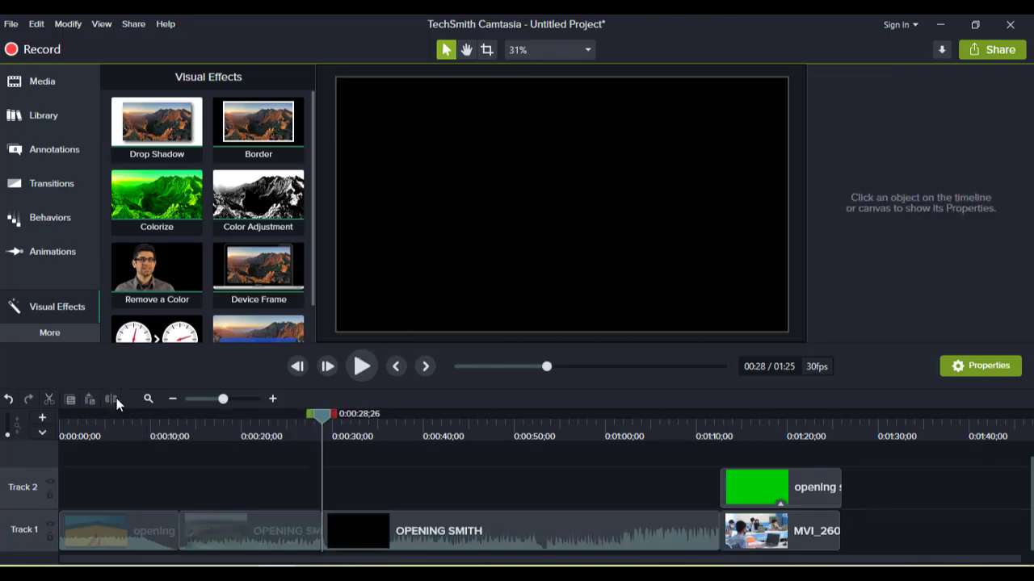
{"action": "left_click", "coordinate": [335, 525]}
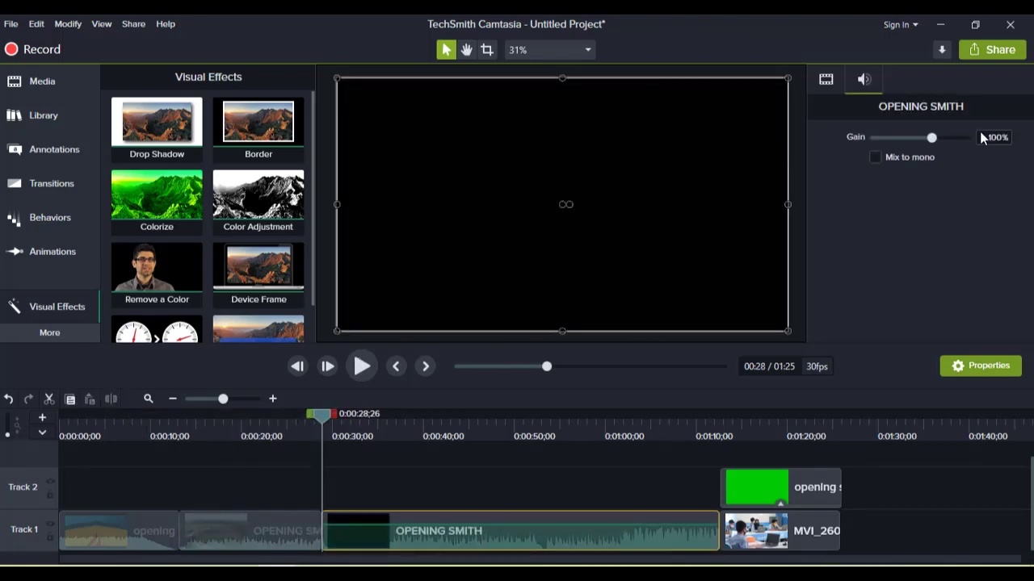
{"action": "key", "text": "Return"}
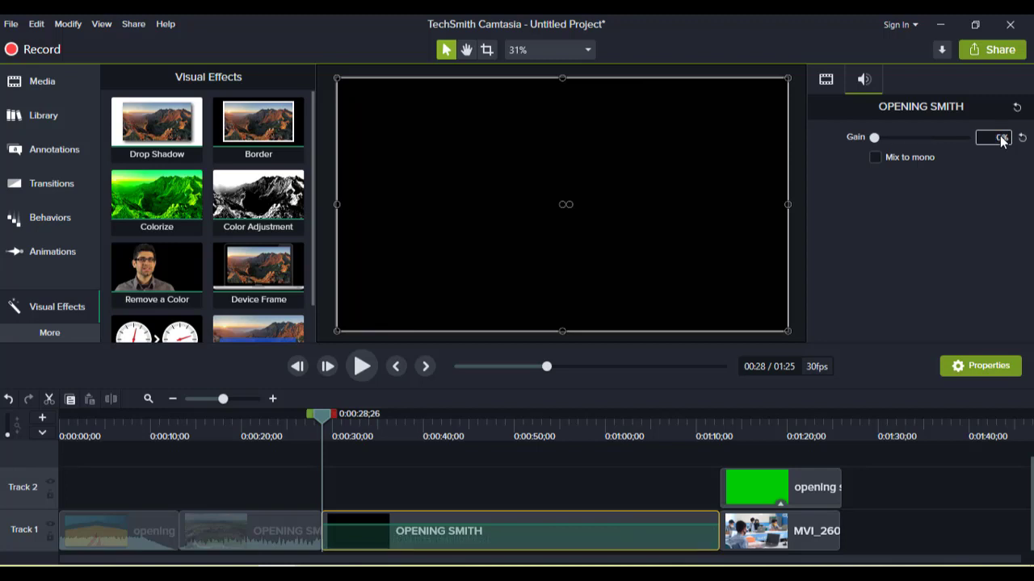
- Import the Sunny Travel music file from the INTRO folder into the media bin
{"action": "left_click", "coordinate": [52, 90]}
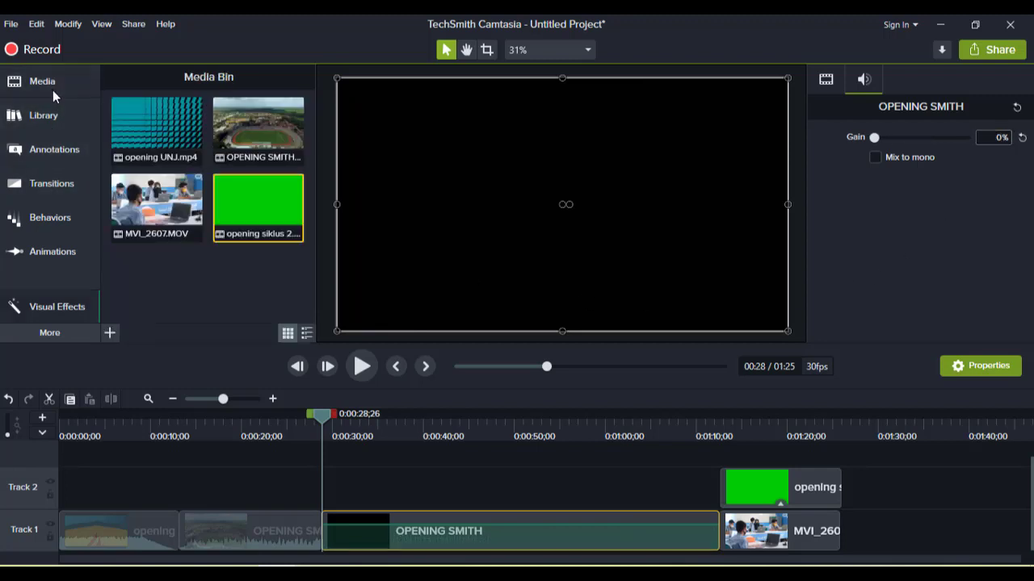
{"action": "left_click", "coordinate": [111, 332]}
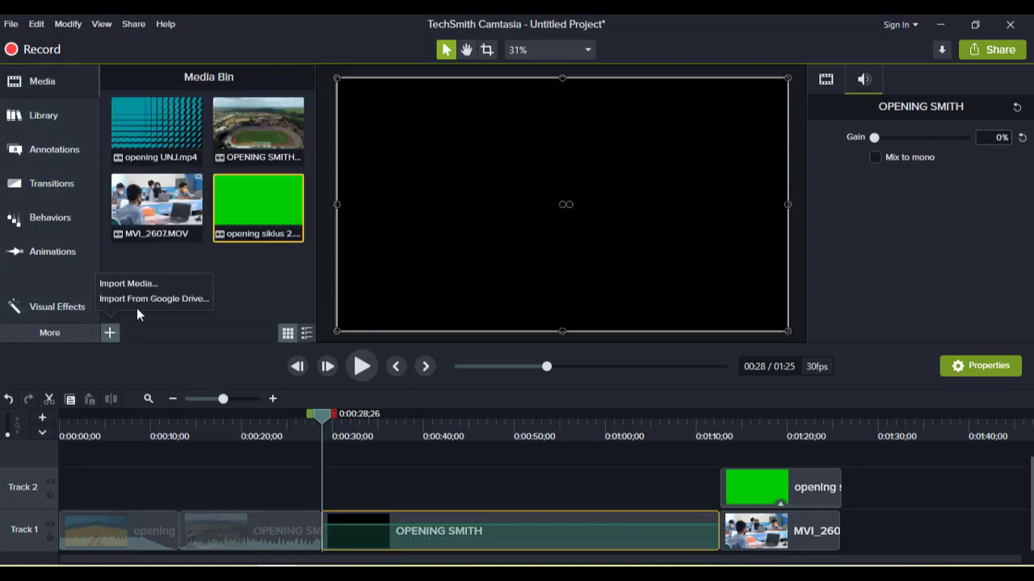
{"action": "left_click", "coordinate": [142, 281]}
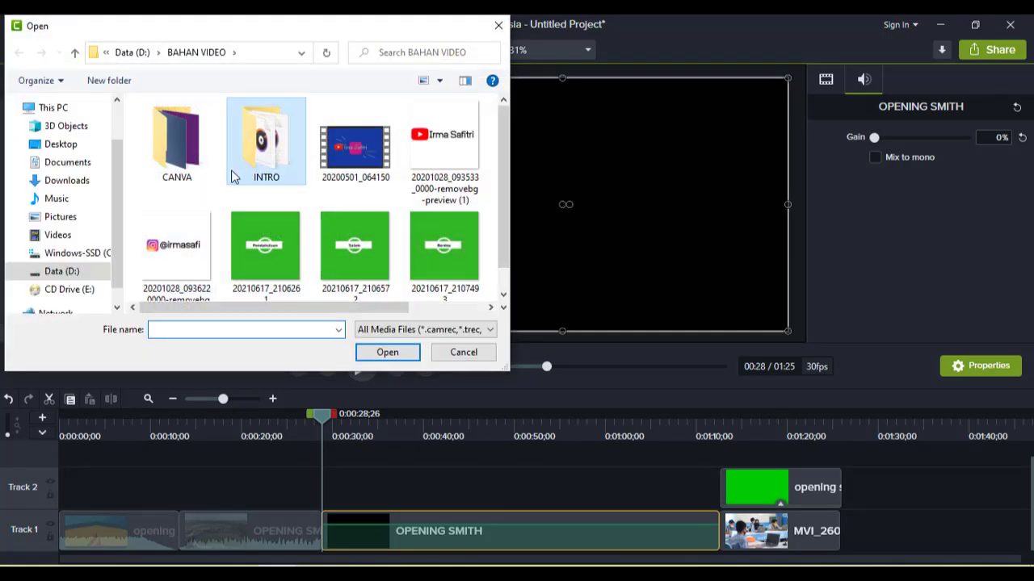
{"action": "double_click", "coordinate": [236, 172]}
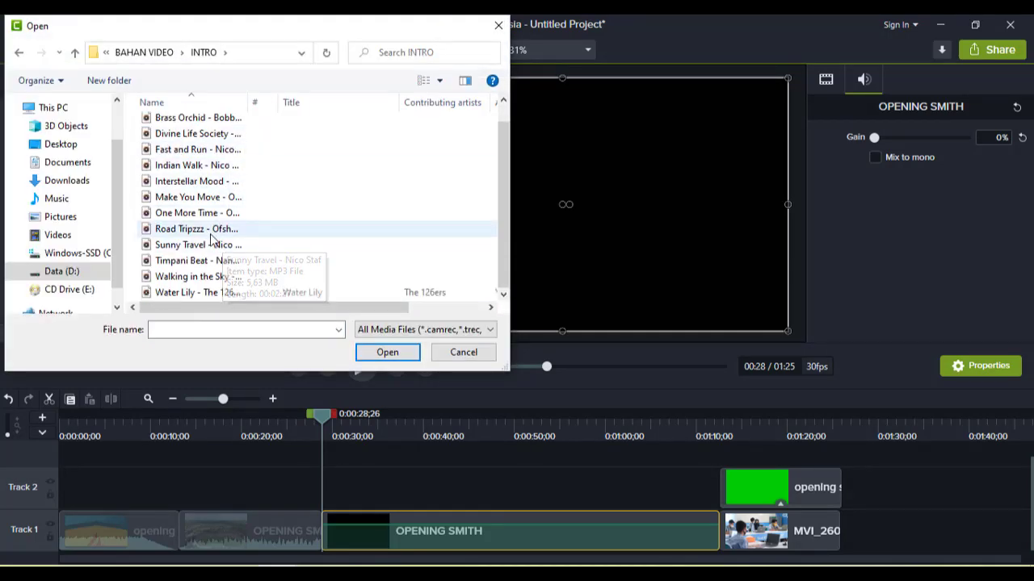
{"action": "scroll", "coordinate": [242, 219], "scroll_direction": "up", "scroll_amount": 2}
{"action": "scroll", "coordinate": [211, 208], "scroll_direction": "down", "scroll_amount": 1}
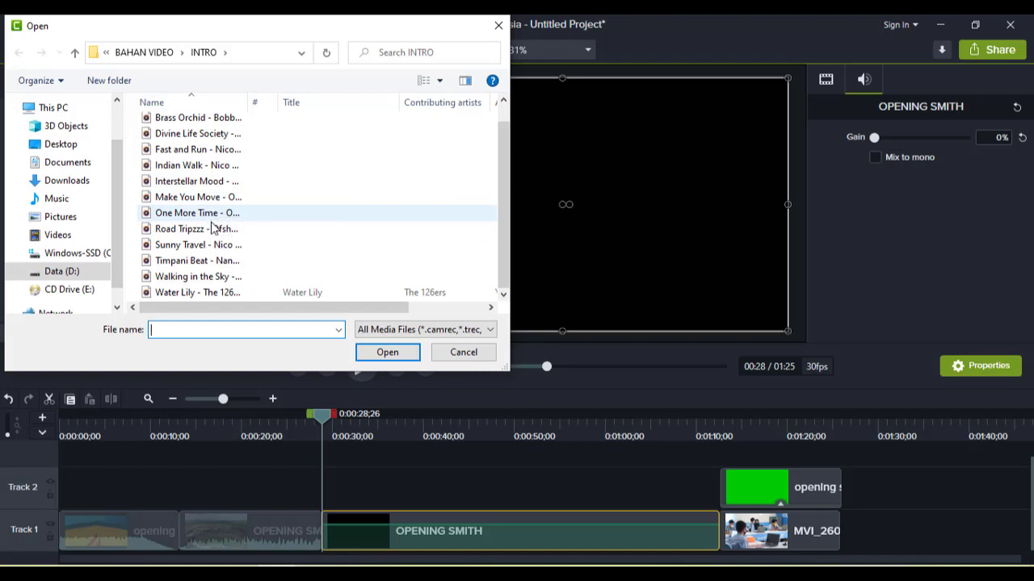
{"action": "left_click", "coordinate": [215, 247]}
{"action": "left_click", "coordinate": [387, 352]}
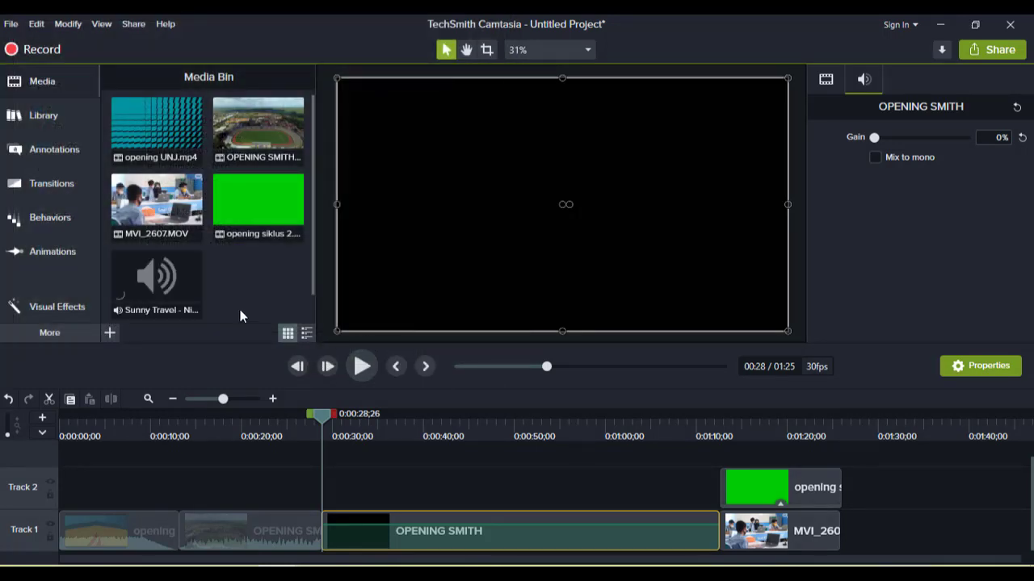
- Add the Sunny Travel audio to a new track starting at about 0:28
{"action": "left_click", "coordinate": [147, 280]}
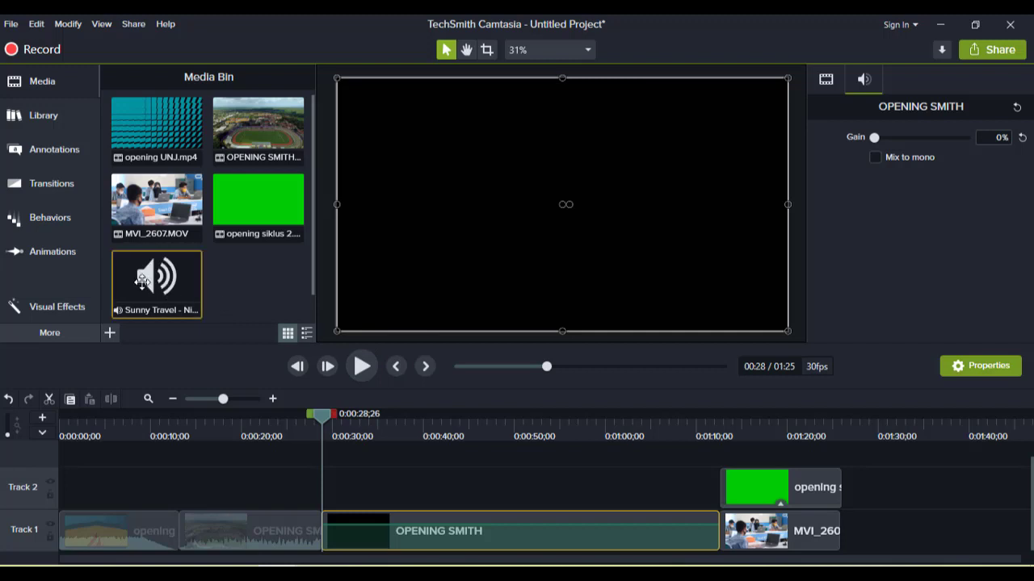
{"action": "left_click_drag", "start_coordinate": [146, 280], "coordinate": [357, 469]}
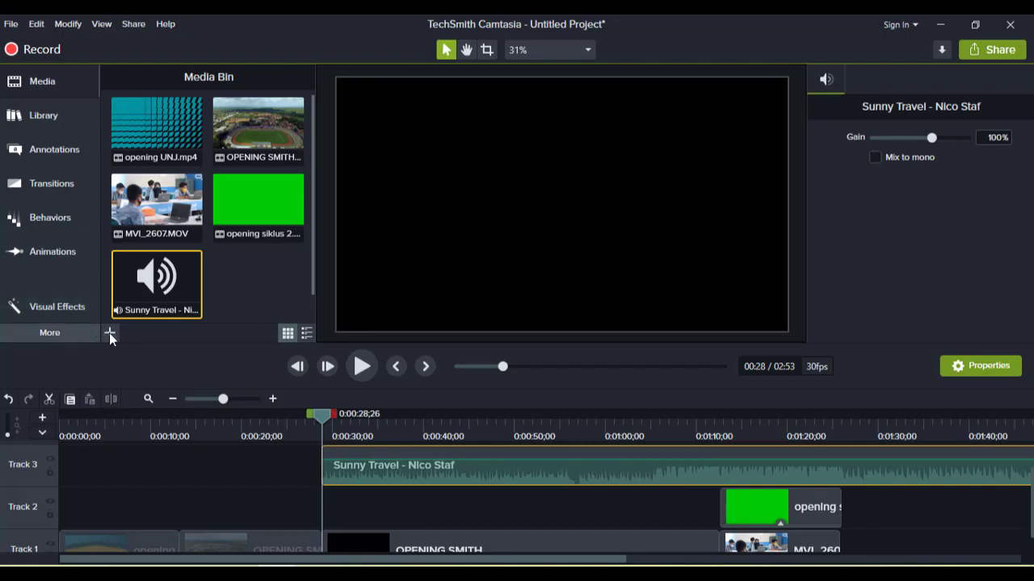
{"action": "left_click", "coordinate": [110, 333]}
{"action": "left_click", "coordinate": [137, 284]}
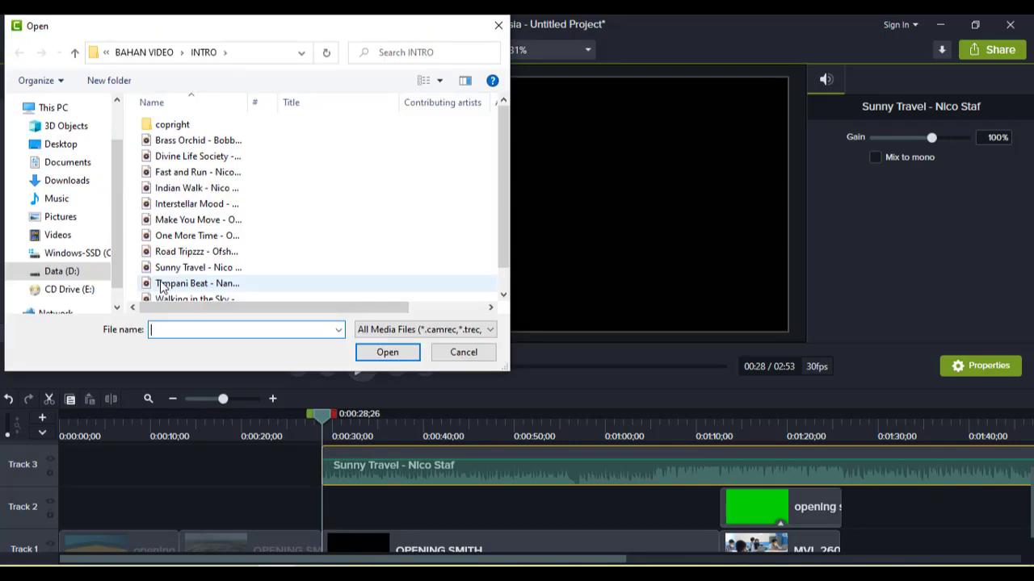
{"action": "left_click", "coordinate": [498, 25]}
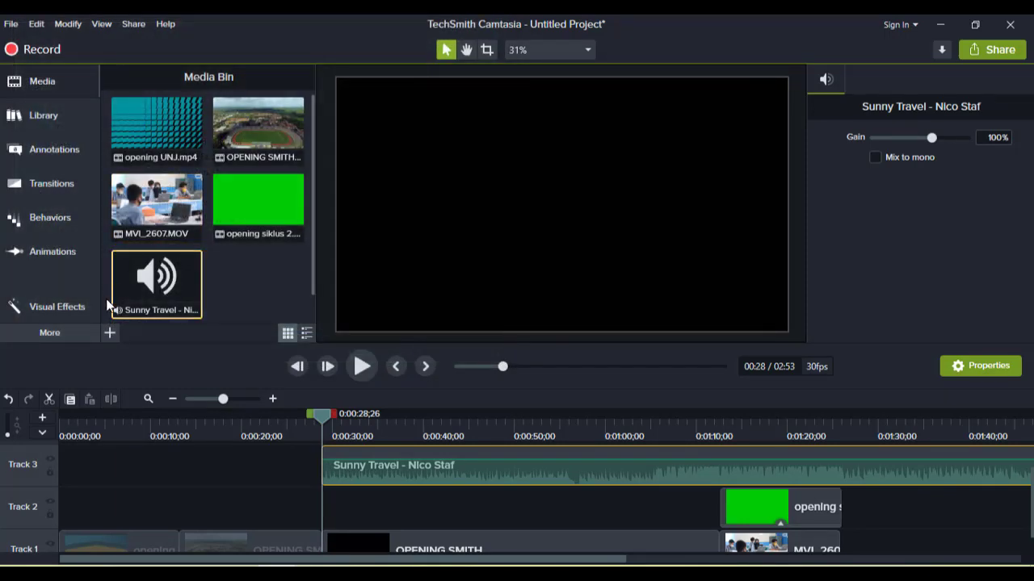
- Apply the Fade In audio effect to the Sunny Travel clip
{"action": "left_click", "coordinate": [55, 340]}
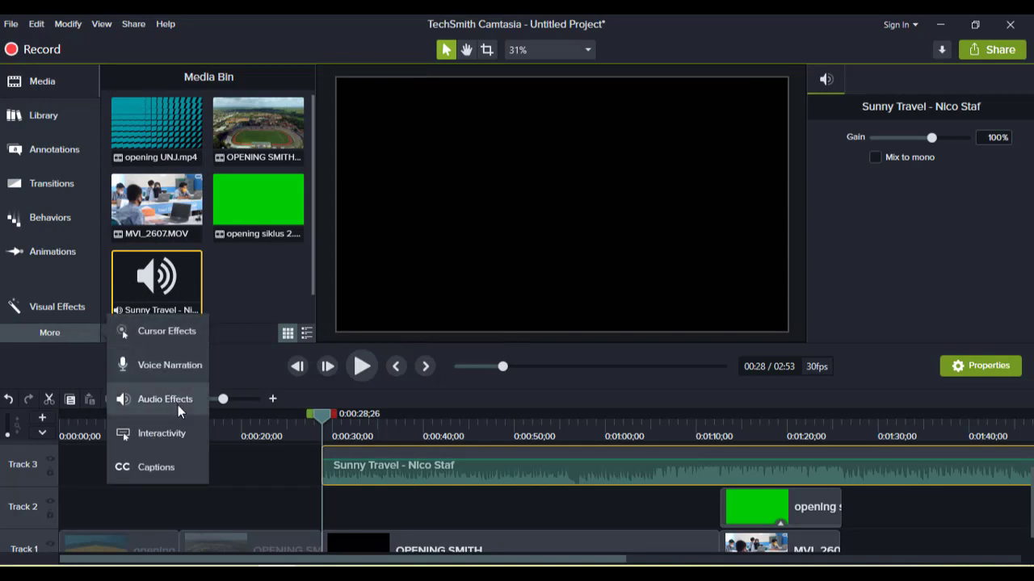
{"action": "left_click", "coordinate": [143, 401]}
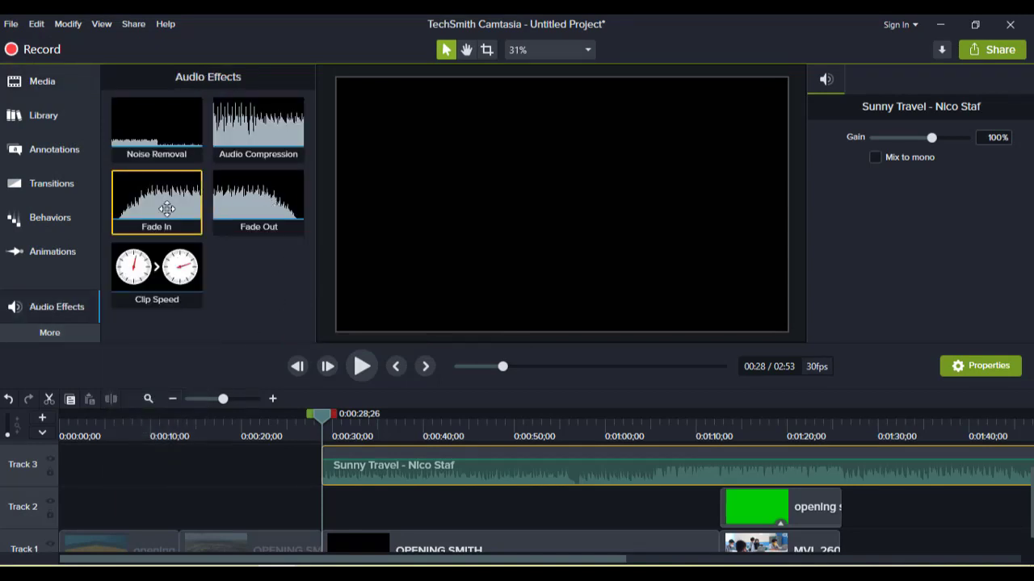
{"action": "left_click_drag", "start_coordinate": [165, 202], "coordinate": [360, 471]}
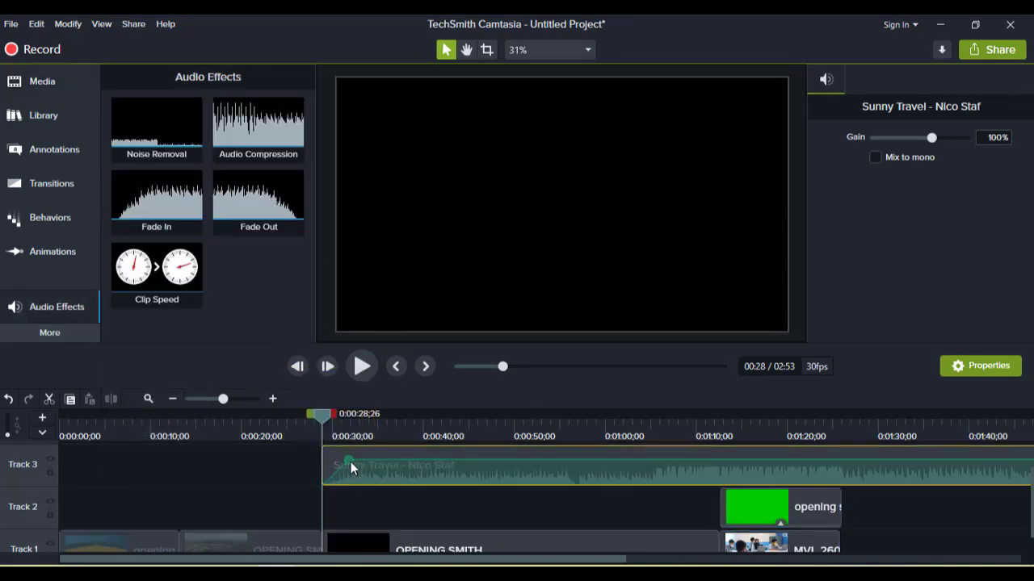
- Play the project from about 0:28 to preview the music fade-in
{"action": "left_click", "coordinate": [362, 366]}
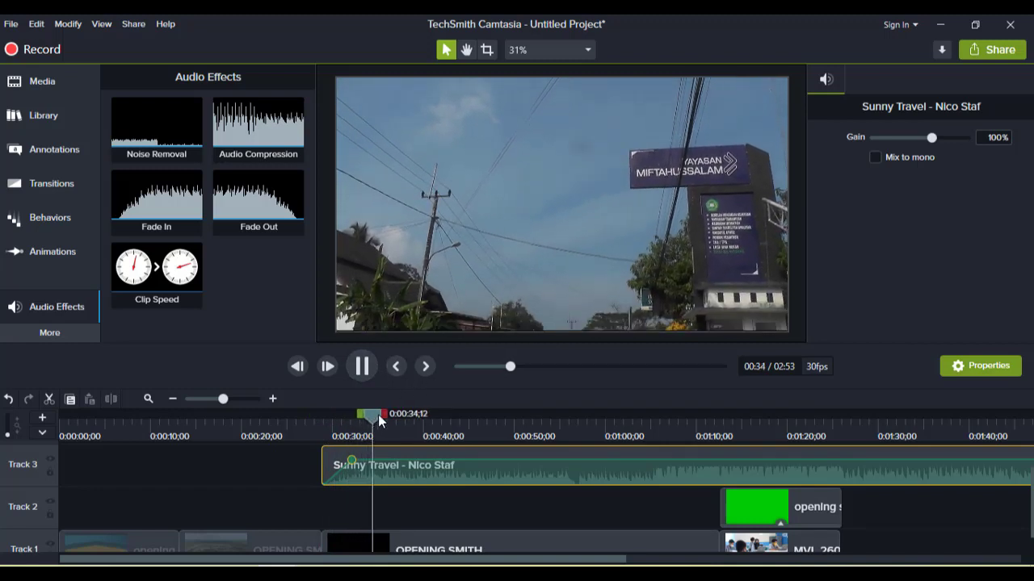
{"action": "mouse_move", "coordinate": [414, 417]}
{"action": "left_mouse_down"}
{"action": "mouse_move", "coordinate": [374, 412]}
{"action": "mouse_move", "coordinate": [408, 420]}
{"action": "left_mouse_up"}
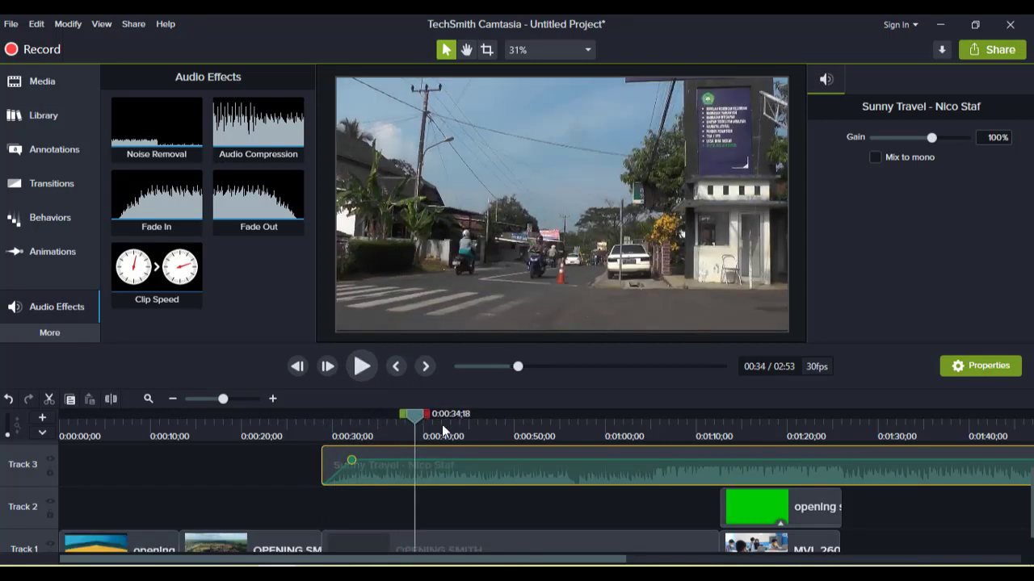
{"action": "left_click", "coordinate": [847, 435]}
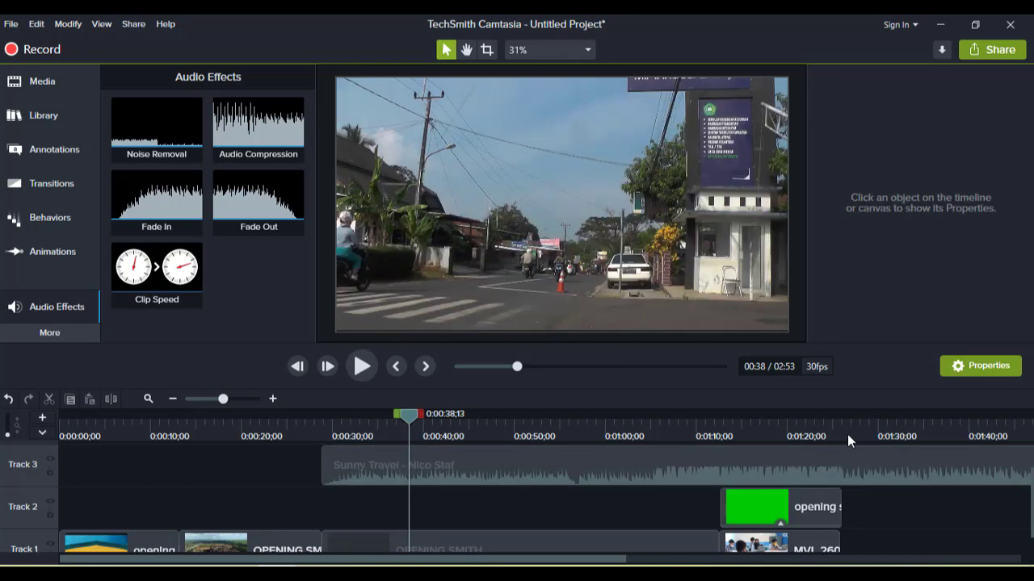
- Split the Sunny Travel audio at about 1:26, where the video ends, and delete the part after the split
{"action": "left_click_drag", "start_coordinate": [849, 425], "coordinate": [844, 420]}
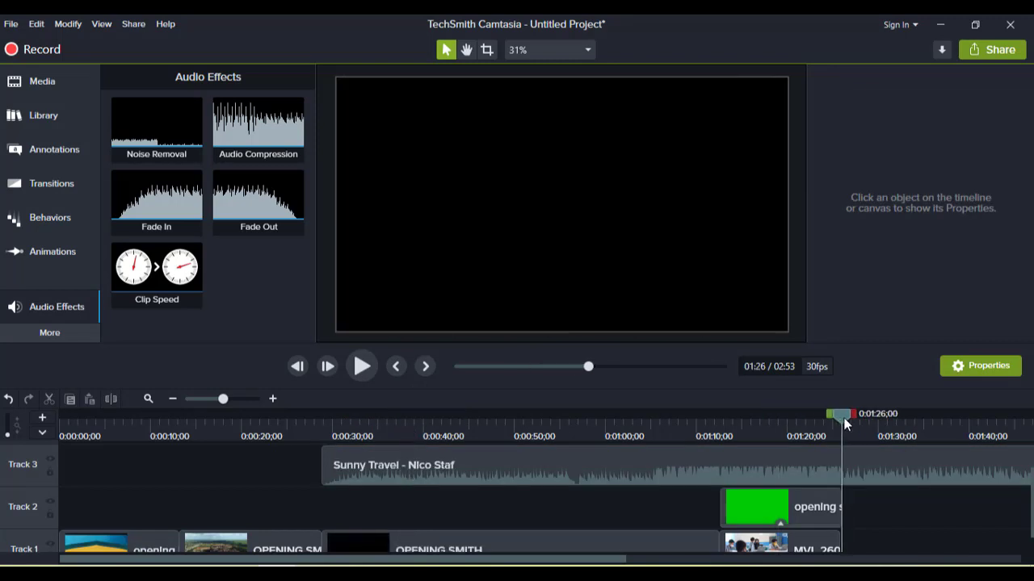
{"action": "left_click", "coordinate": [828, 544]}
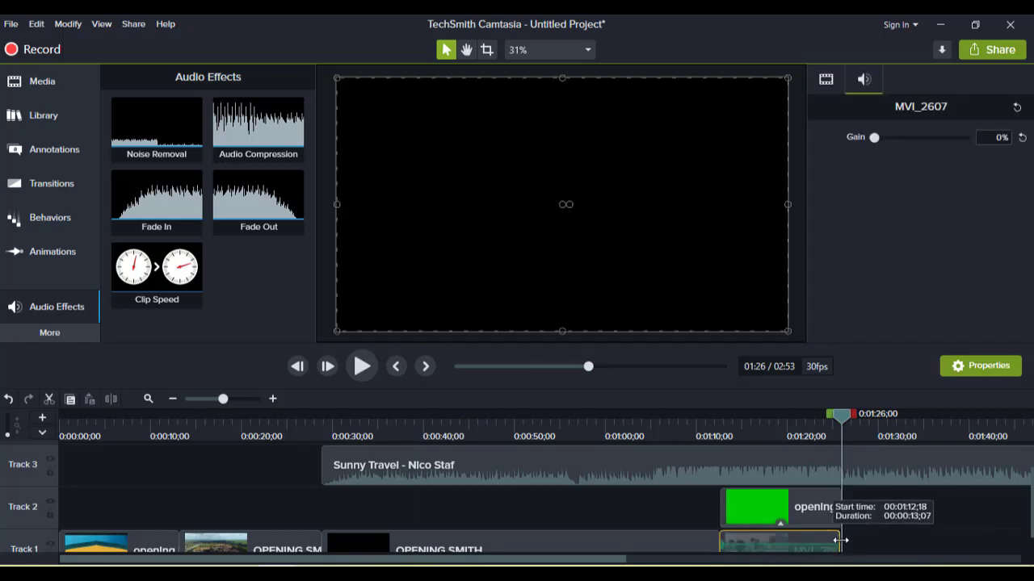
{"action": "left_click", "coordinate": [861, 498]}
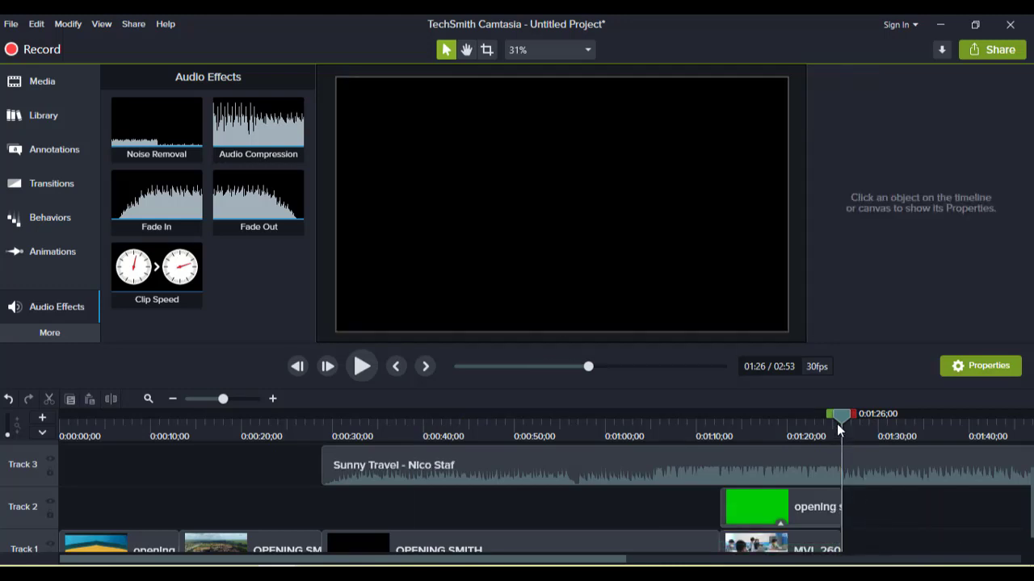
{"action": "left_click", "coordinate": [881, 473]}
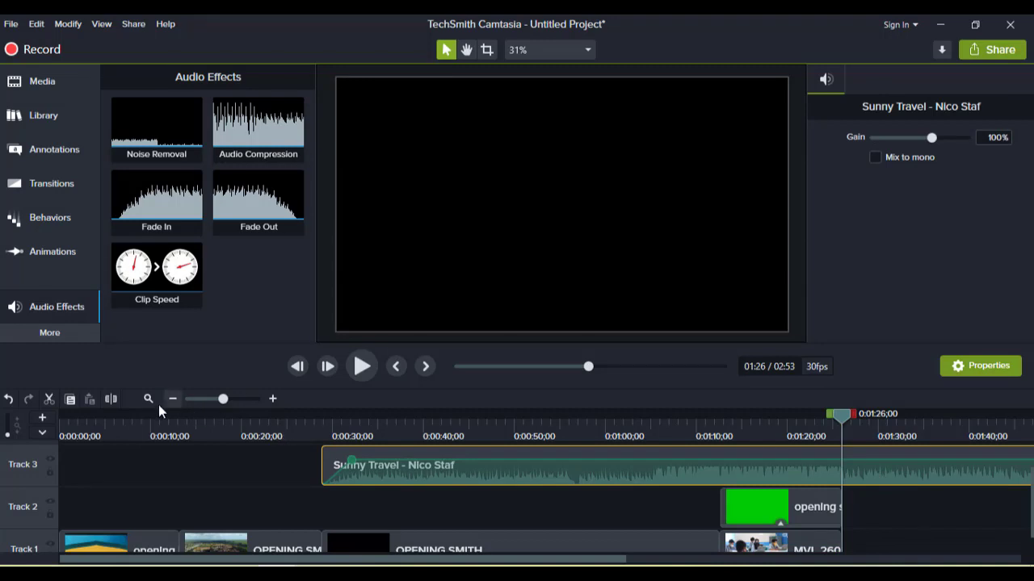
{"action": "left_click", "coordinate": [113, 400]}
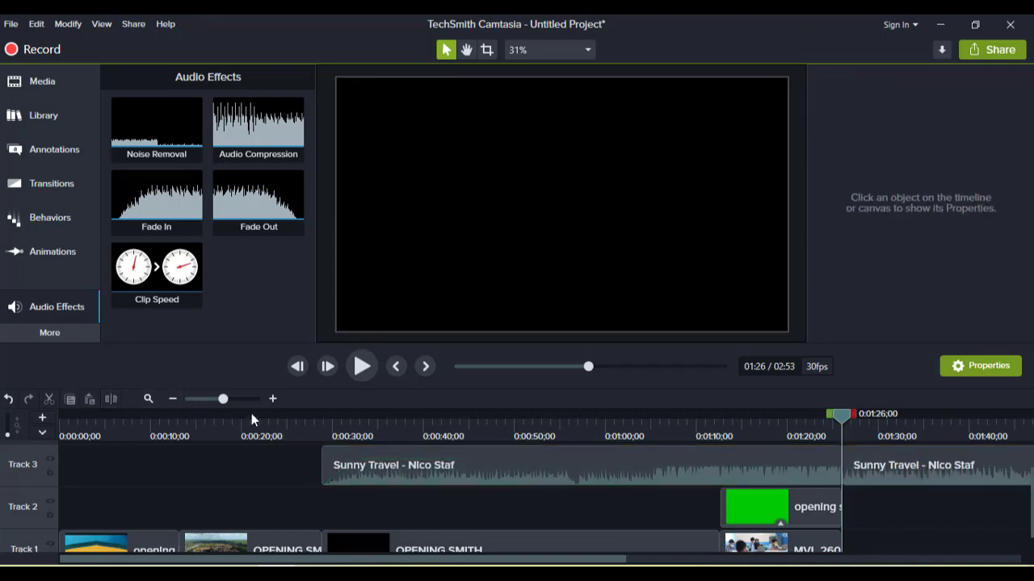
{"action": "left_click", "coordinate": [928, 463]}
{"action": "key", "text": "Delete"}
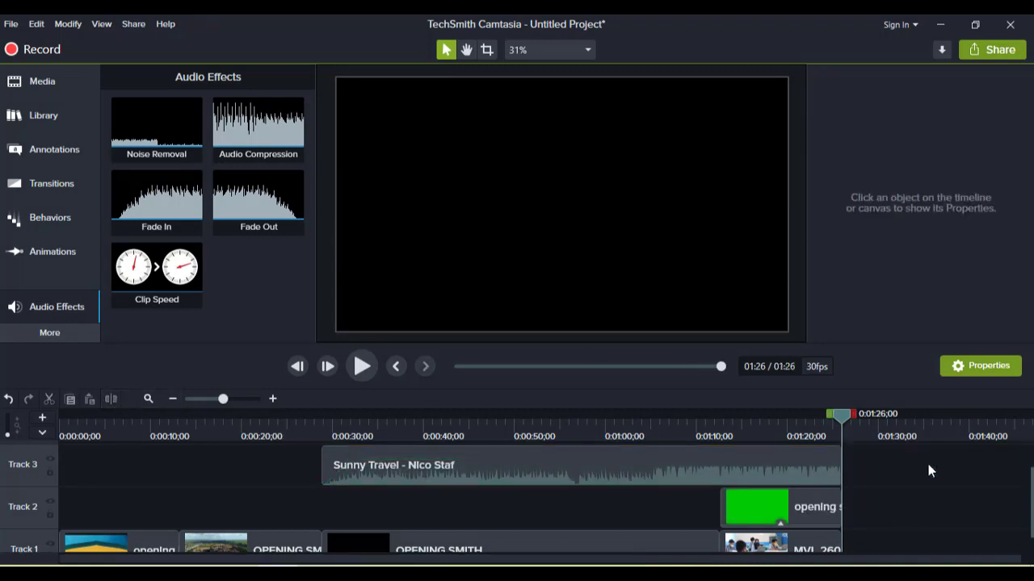
- Set the Sunny Travel clip's gain to 80% and apply the Fade Out audio effect to it
{"action": "left_click", "coordinate": [537, 473]}
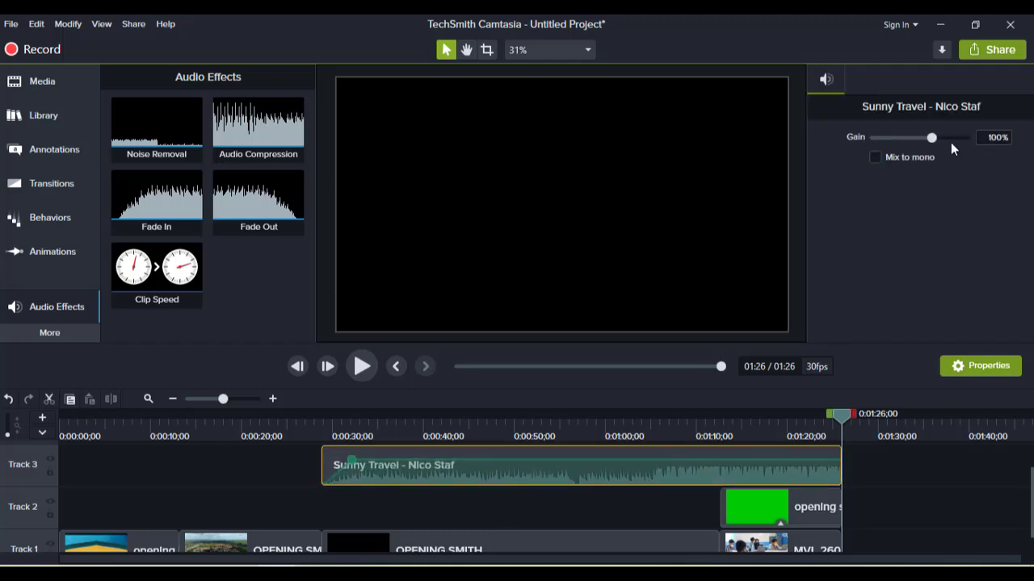
{"action": "left_click", "coordinate": [1003, 140]}
{"action": "key", "text": "Return"}
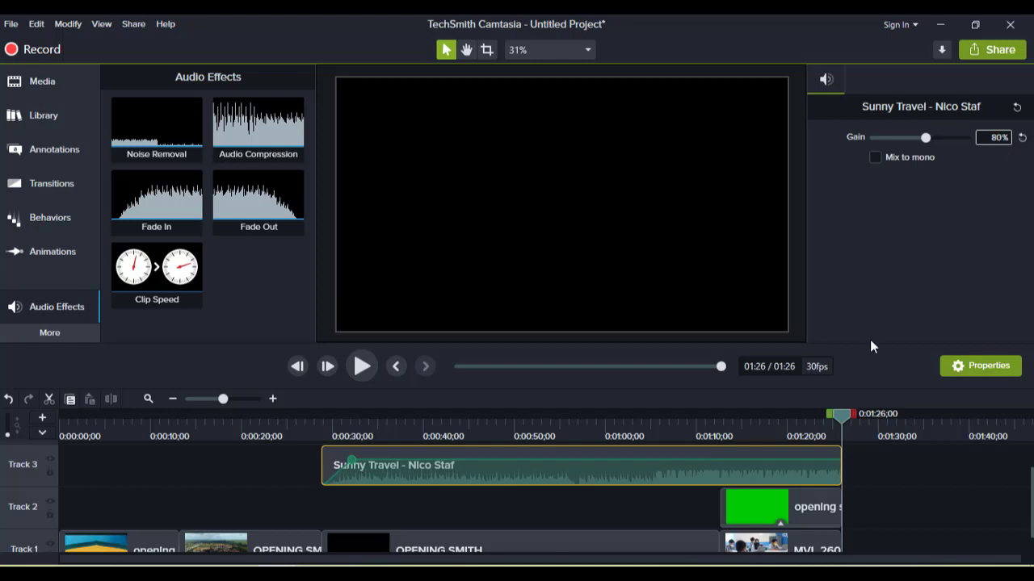
{"action": "left_click_drag", "start_coordinate": [307, 203], "coordinate": [823, 466]}
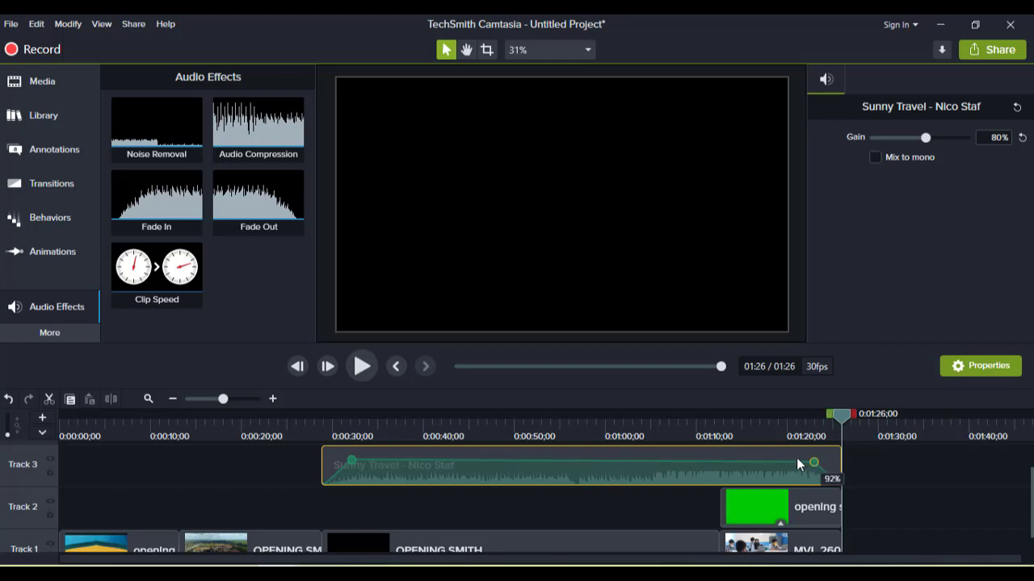
- Play back the project from about 0:28 through to the end to check the music and video together
{"action": "left_click", "coordinate": [323, 418]}
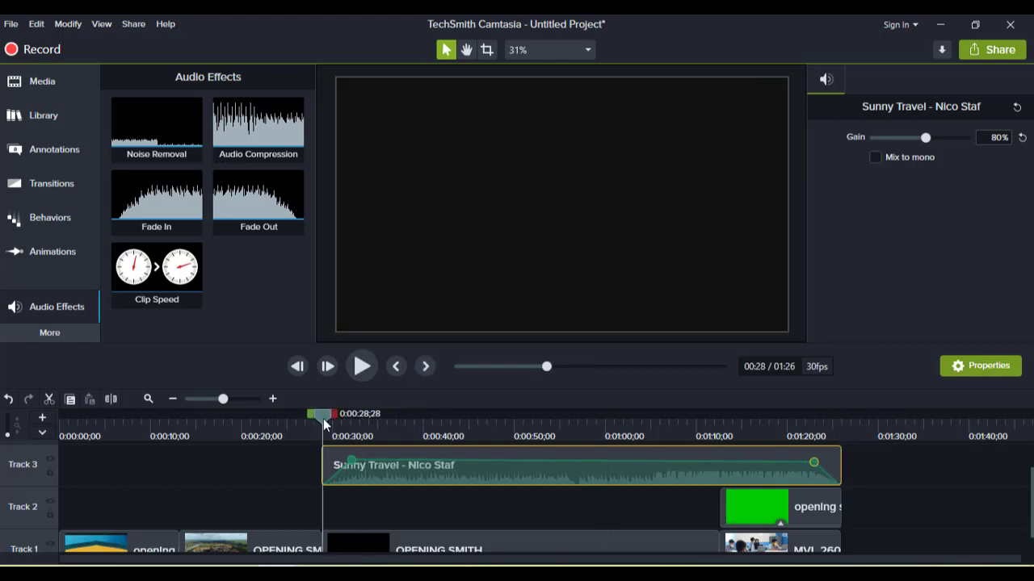
{"action": "left_click", "coordinate": [361, 366]}
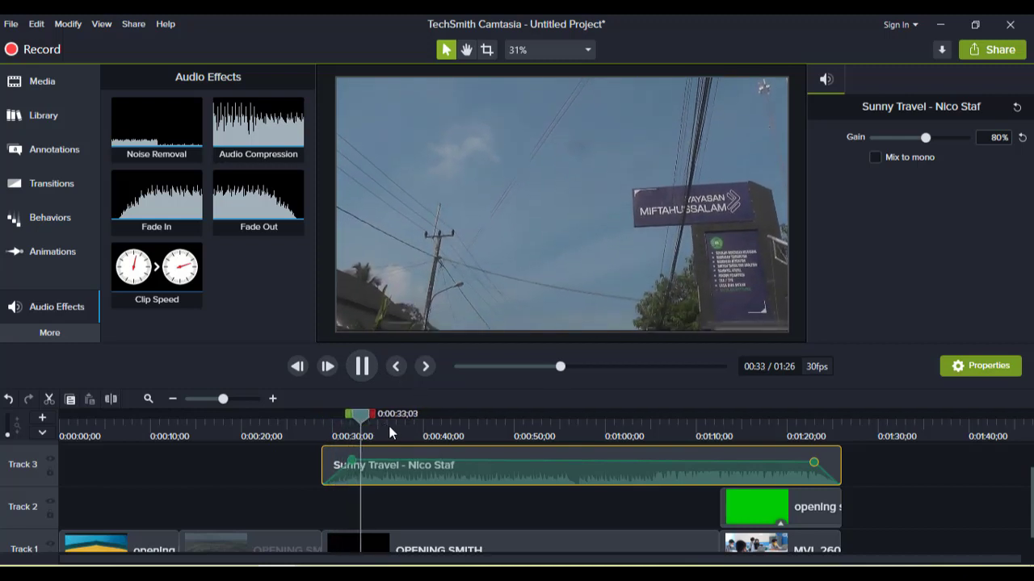
{"action": "key", "text": "space"}
{"action": "left_click_drag", "start_coordinate": [457, 432], "coordinate": [712, 458]}
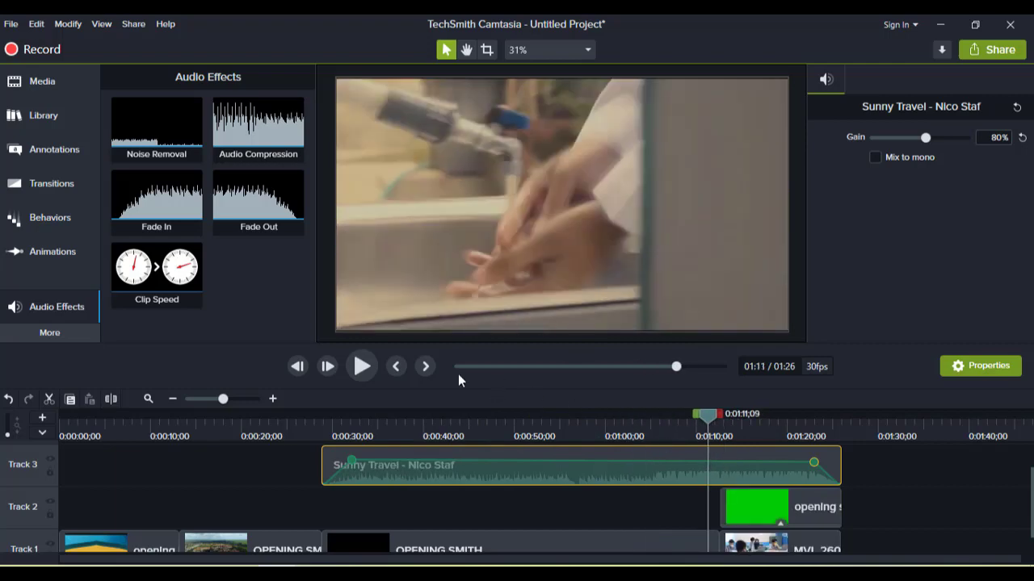
{"action": "left_click", "coordinate": [359, 369]}
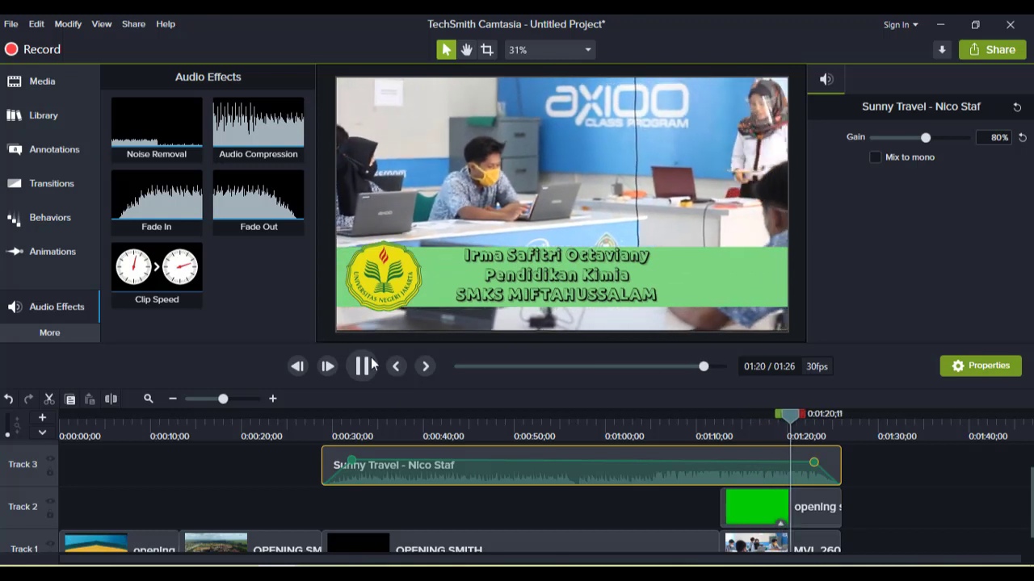
{"action": "left_click", "coordinate": [367, 365]}
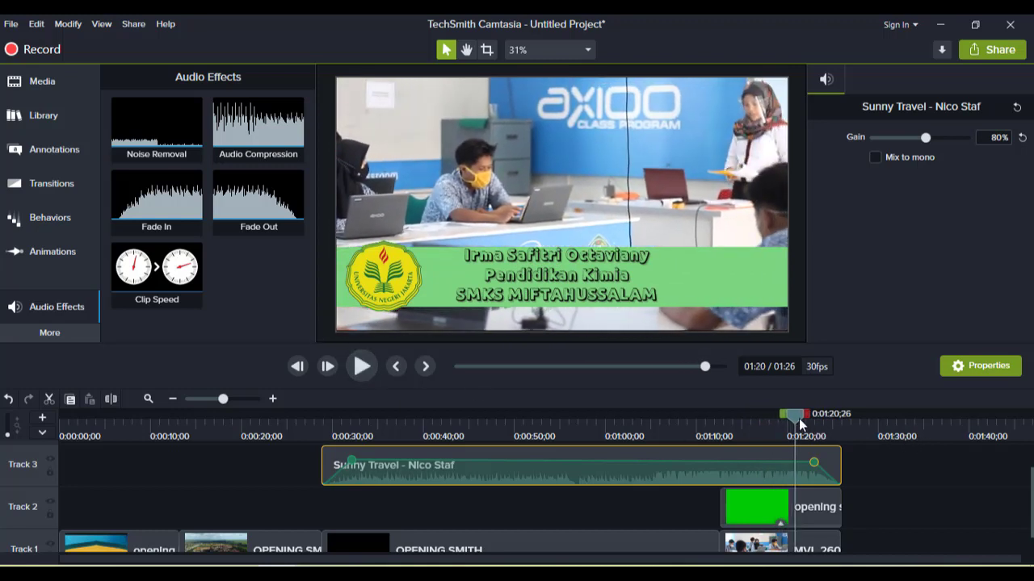
{"action": "left_click_drag", "start_coordinate": [815, 420], "coordinate": [845, 420]}
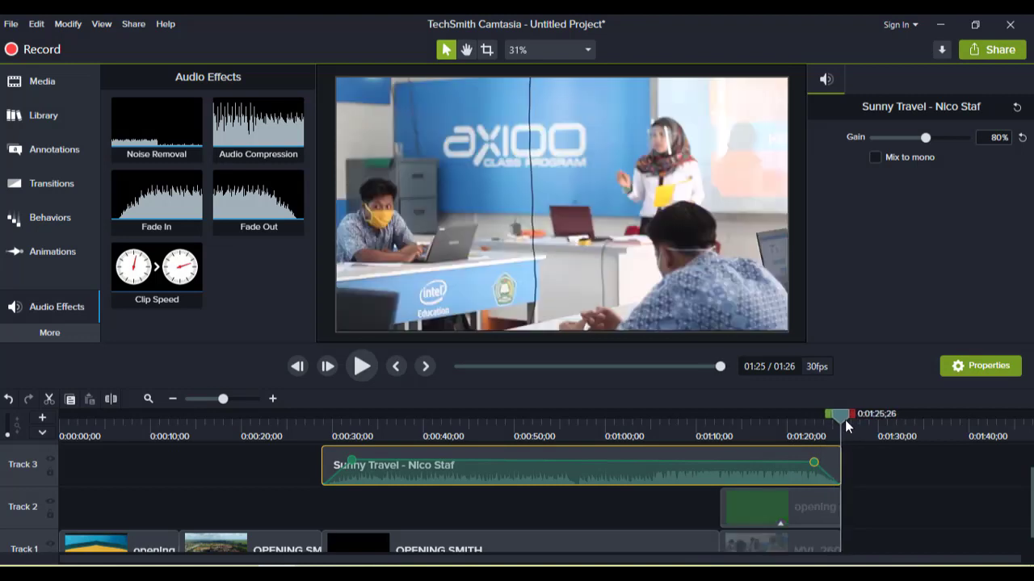
{"action": "left_click", "coordinate": [56, 89]}
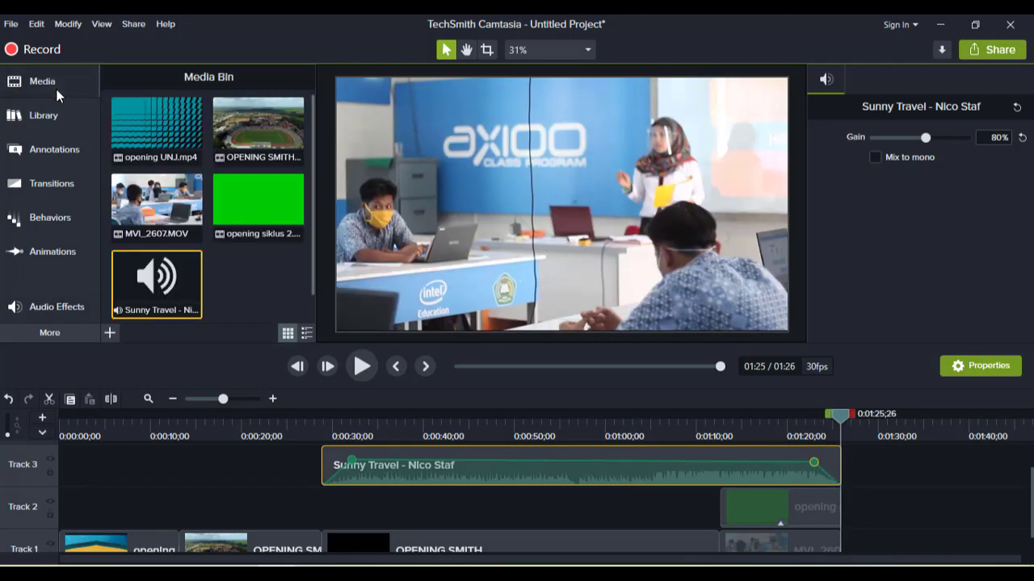
- Import MVI_2611 from the PPG > PPL > SIKLUS 1 > video folder into the media bin
{"action": "left_click", "coordinate": [110, 332]}
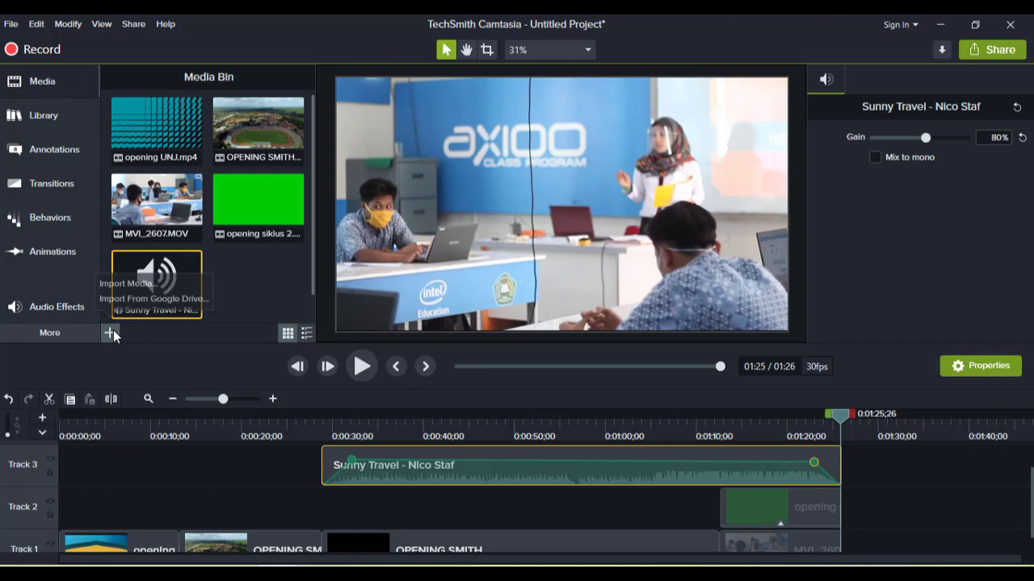
{"action": "left_click", "coordinate": [151, 286]}
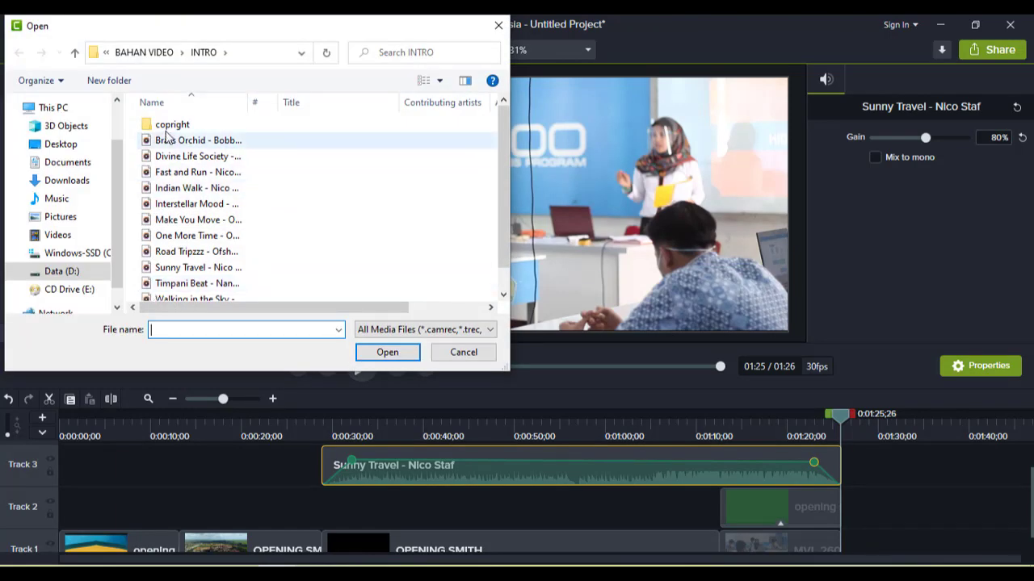
{"action": "left_click", "coordinate": [95, 55]}
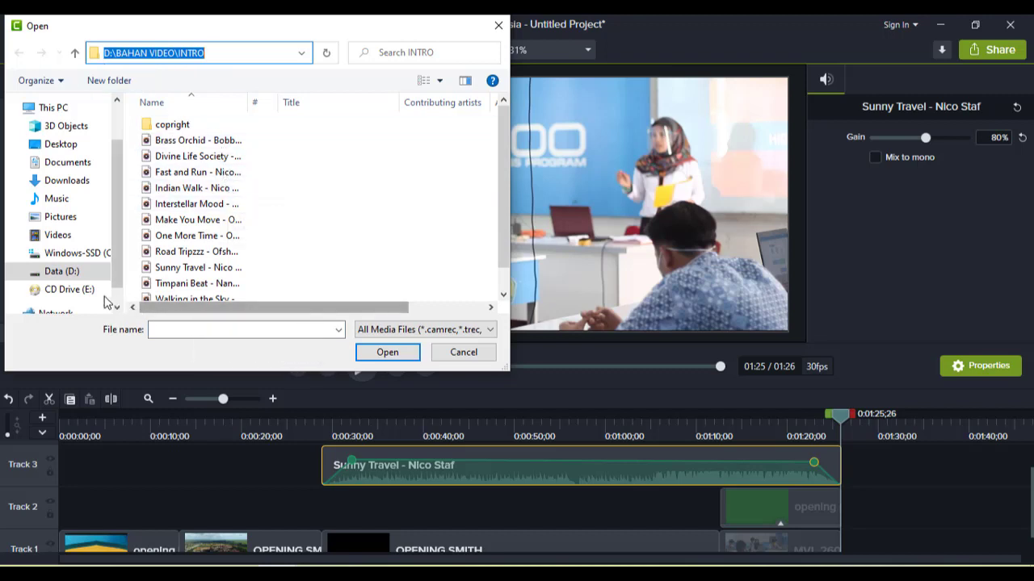
{"action": "left_click", "coordinate": [80, 275]}
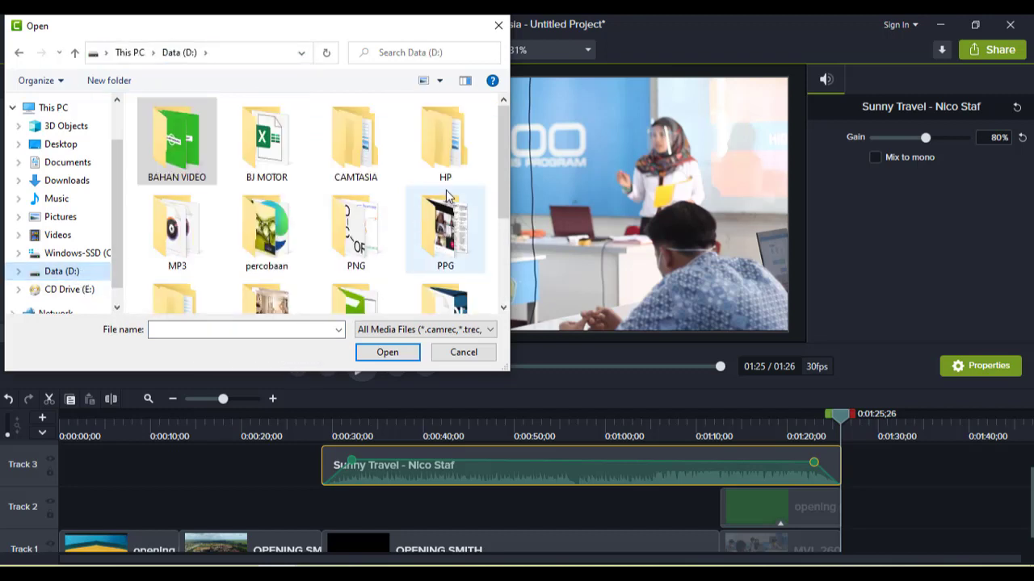
{"action": "double_click", "coordinate": [450, 235]}
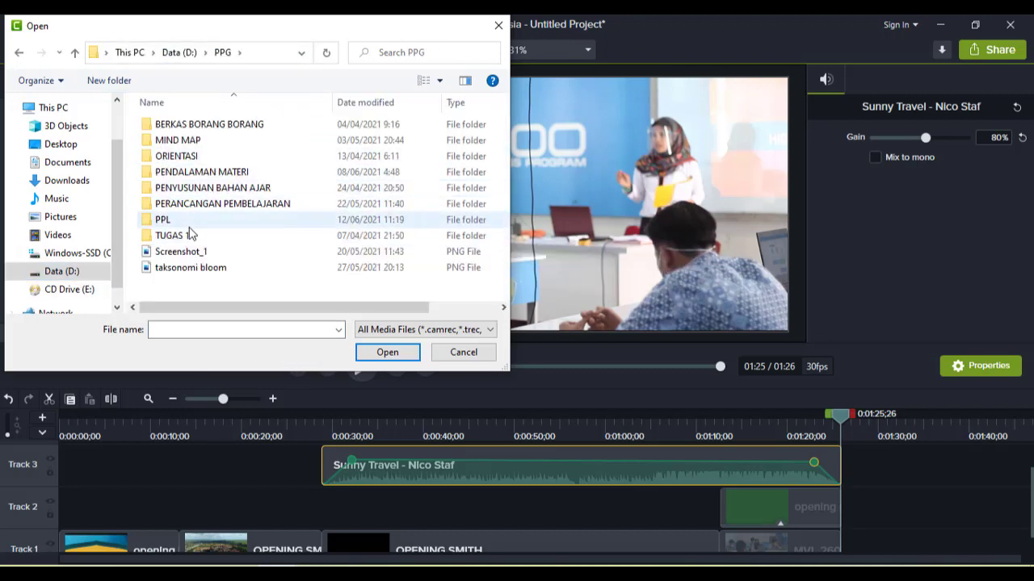
{"action": "double_click", "coordinate": [186, 224]}
{"action": "double_click", "coordinate": [202, 126]}
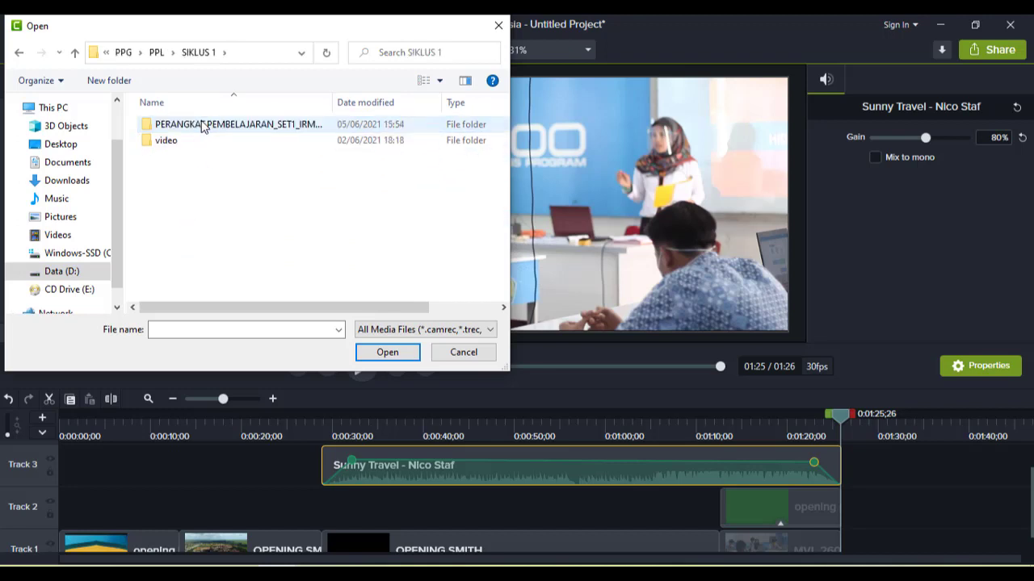
{"action": "double_click", "coordinate": [171, 141]}
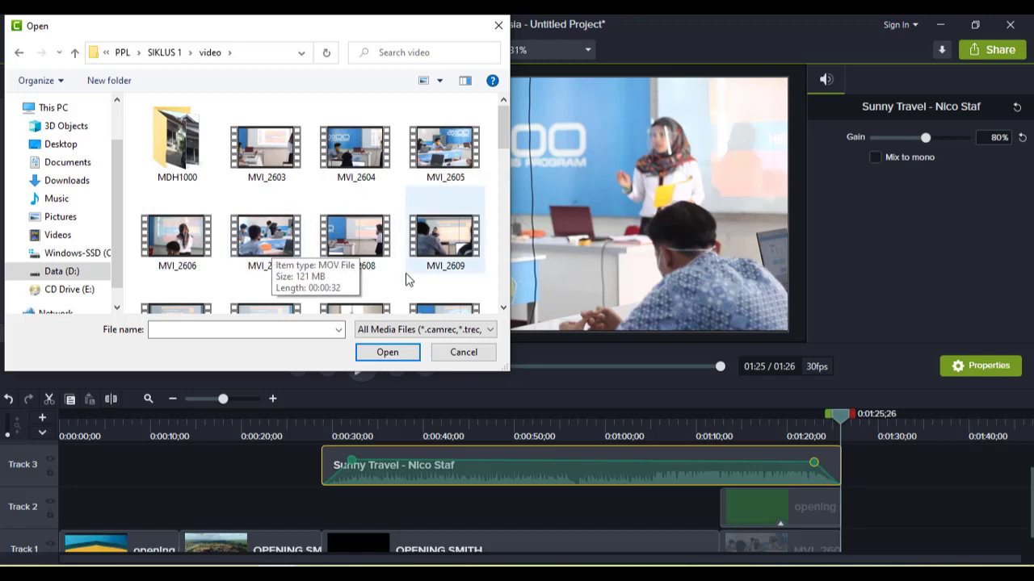
{"action": "scroll", "coordinate": [396, 267], "scroll_direction": "down", "scroll_amount": 3}
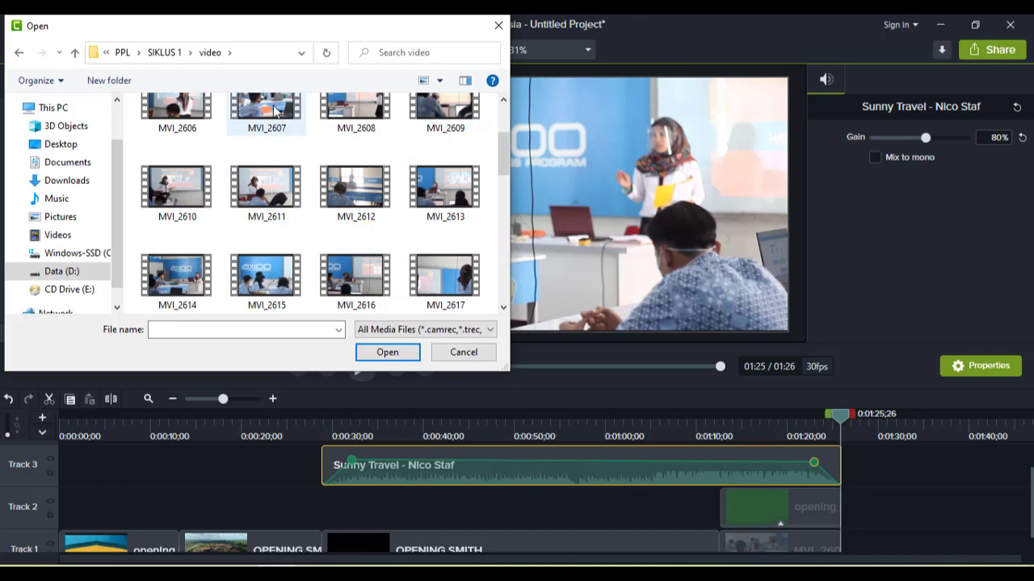
{"action": "left_click", "coordinate": [275, 109]}
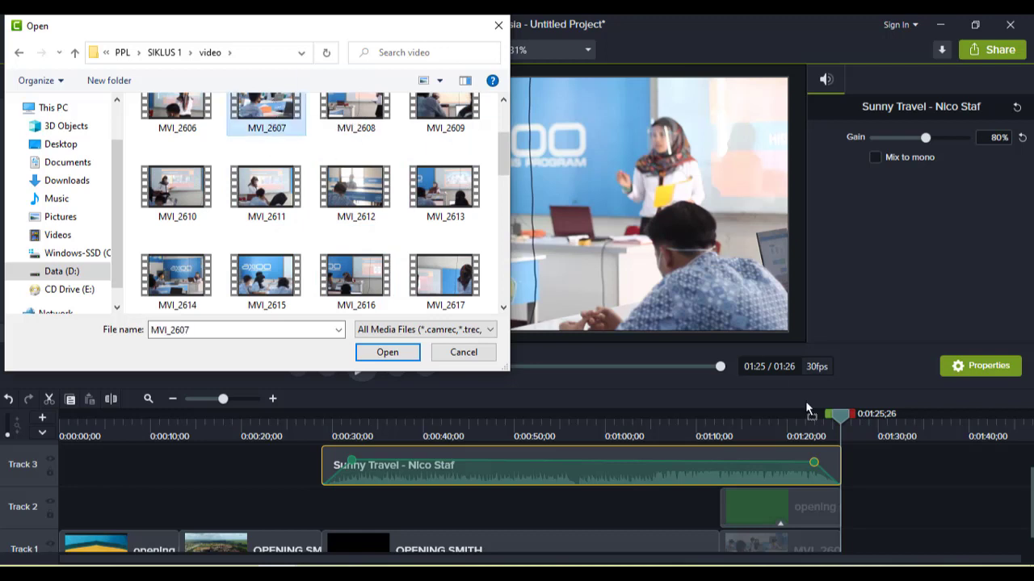
{"action": "left_click", "coordinate": [264, 189]}
{"action": "left_click", "coordinate": [386, 352]}
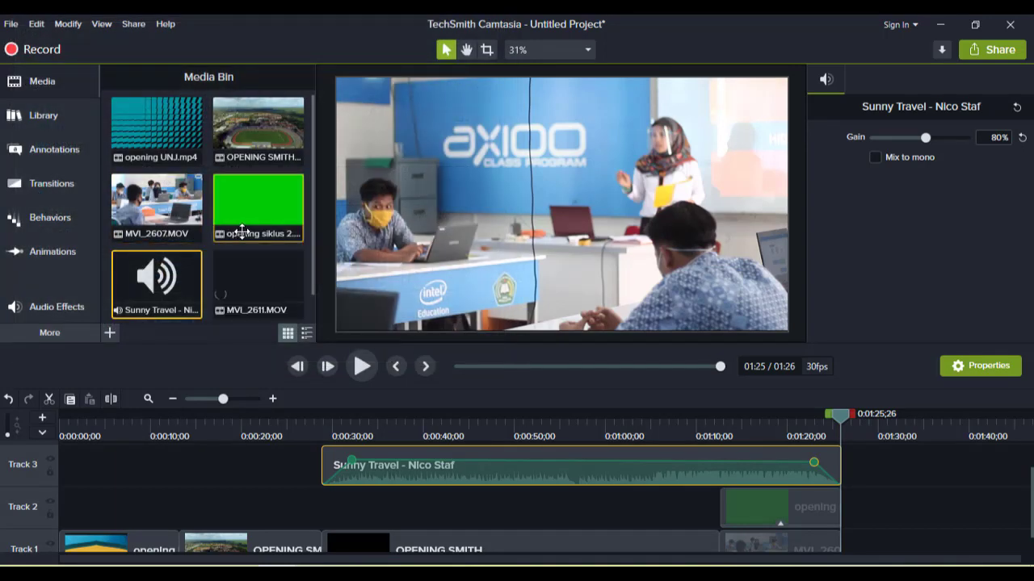
- Add MVI_2611 to Track 1 right after the MVI_2607 clip at about 1:26
{"action": "left_click", "coordinate": [277, 313]}
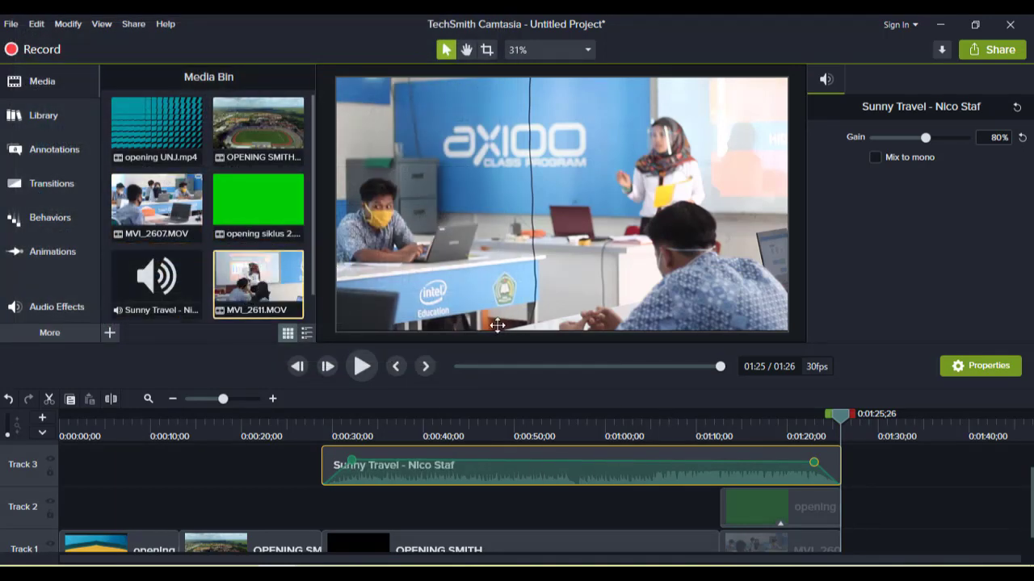
{"action": "left_click", "coordinate": [877, 554]}
{"action": "left_click_drag", "start_coordinate": [858, 526], "coordinate": [860, 543]}
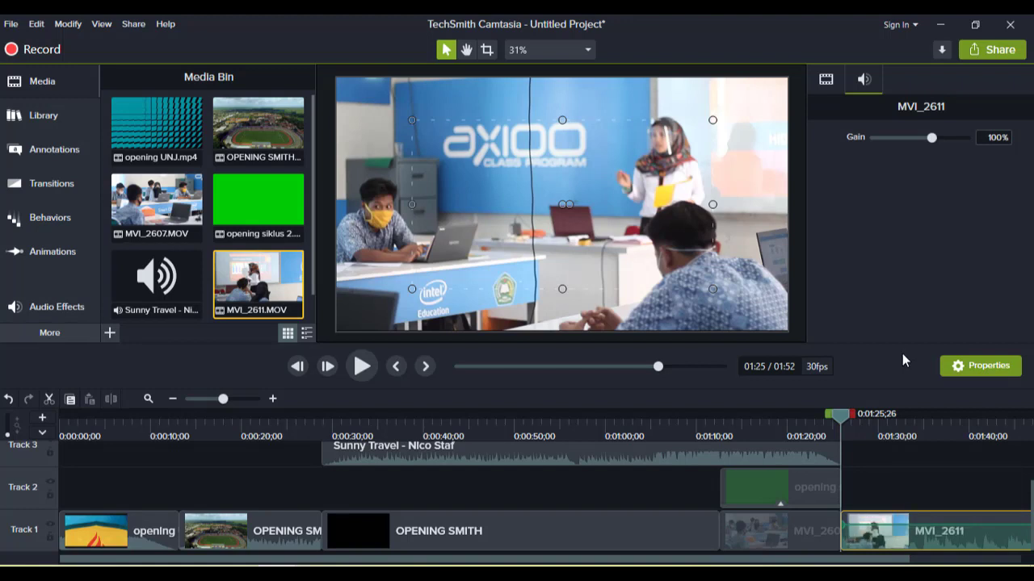
- Scale the MVI_2611 clip on the canvas so it fills the whole frame
{"action": "left_click_drag", "start_coordinate": [840, 420], "coordinate": [854, 420]}
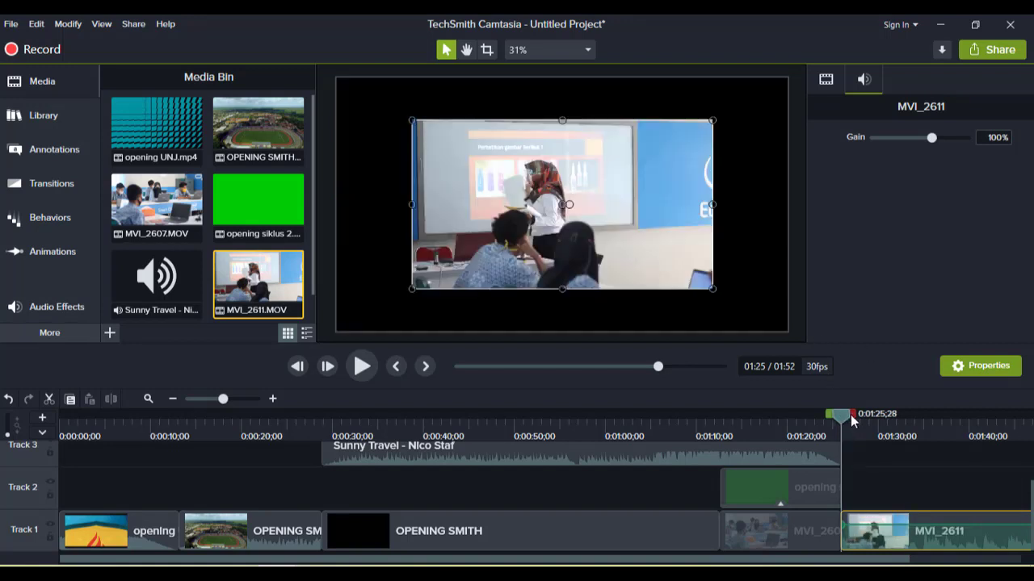
{"action": "left_click_drag", "start_coordinate": [412, 288], "coordinate": [337, 331]}
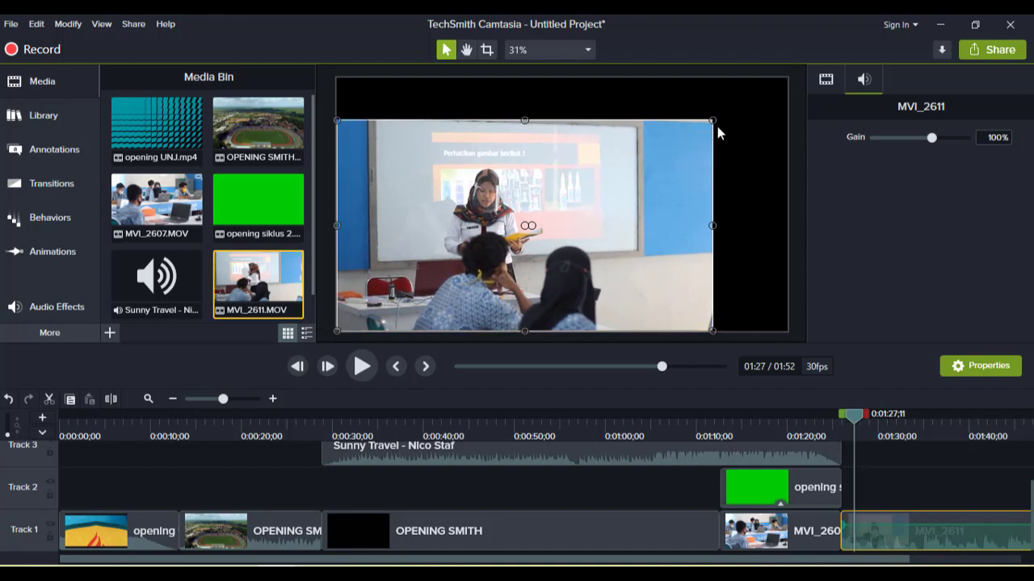
{"action": "left_click_drag", "start_coordinate": [714, 119], "coordinate": [789, 109]}
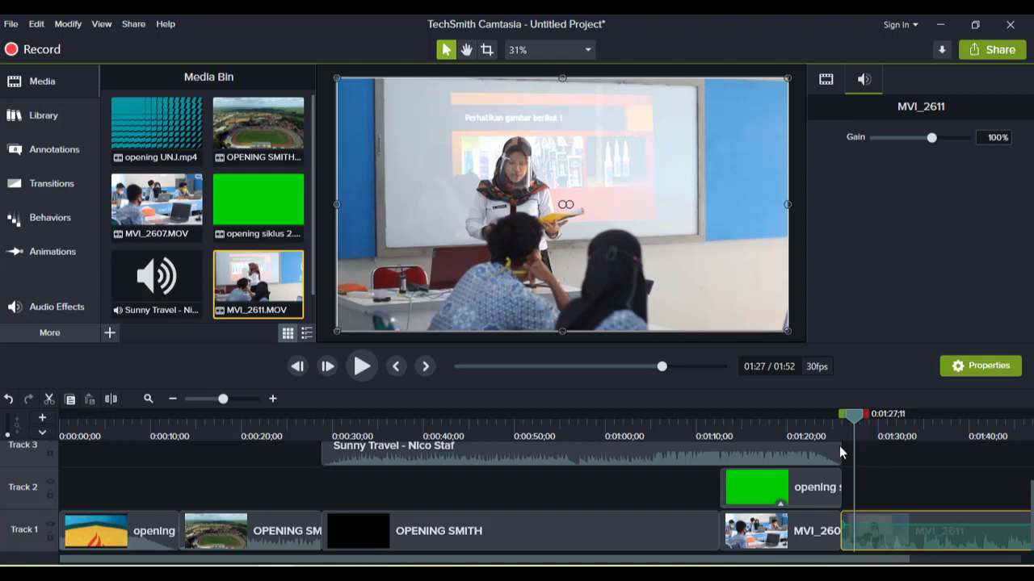
- Preview MVI_2611 and set its gain to 250%
{"action": "left_click", "coordinate": [362, 366]}
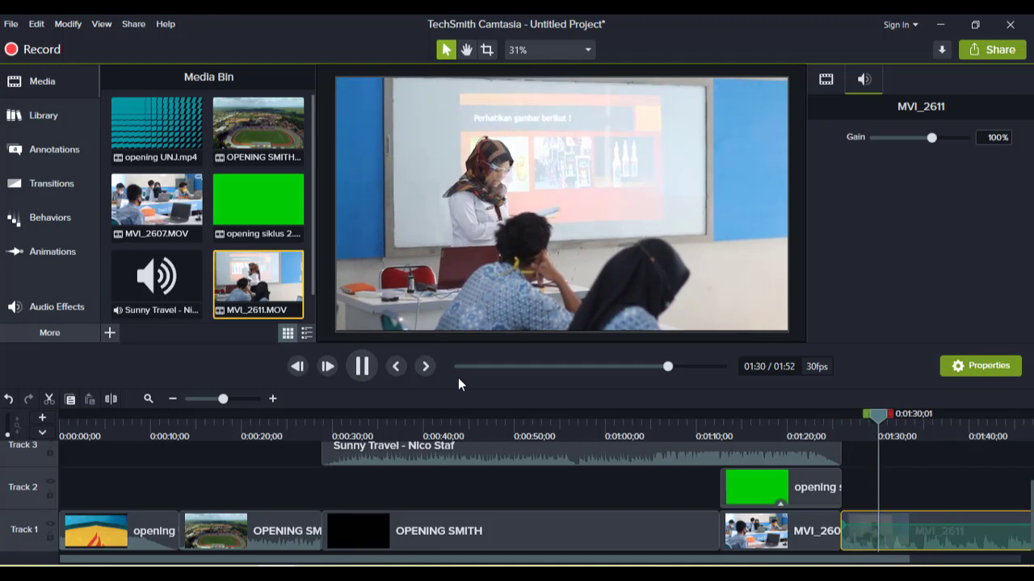
{"action": "left_click", "coordinate": [363, 368]}
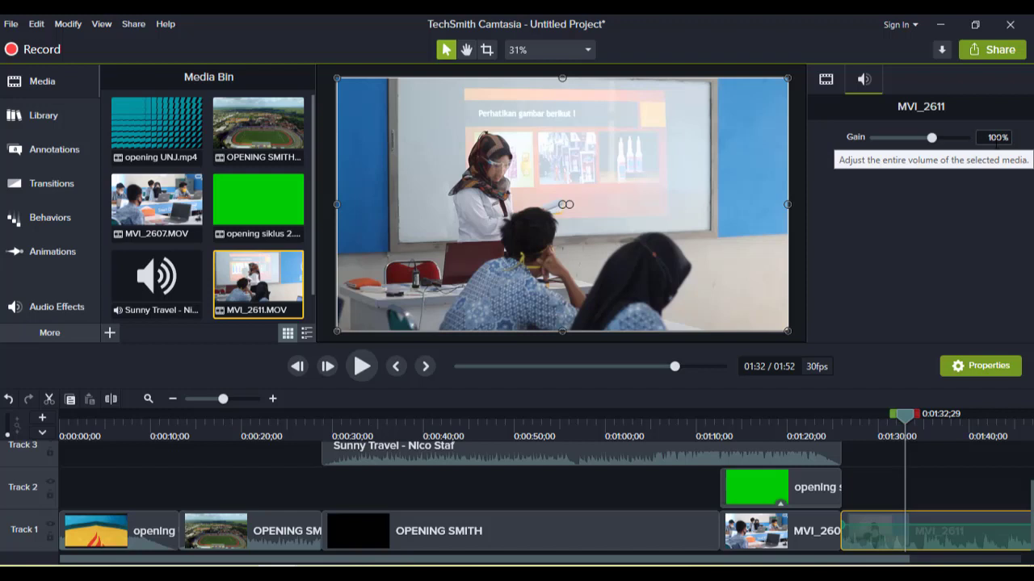
{"action": "double_click", "coordinate": [996, 142]}
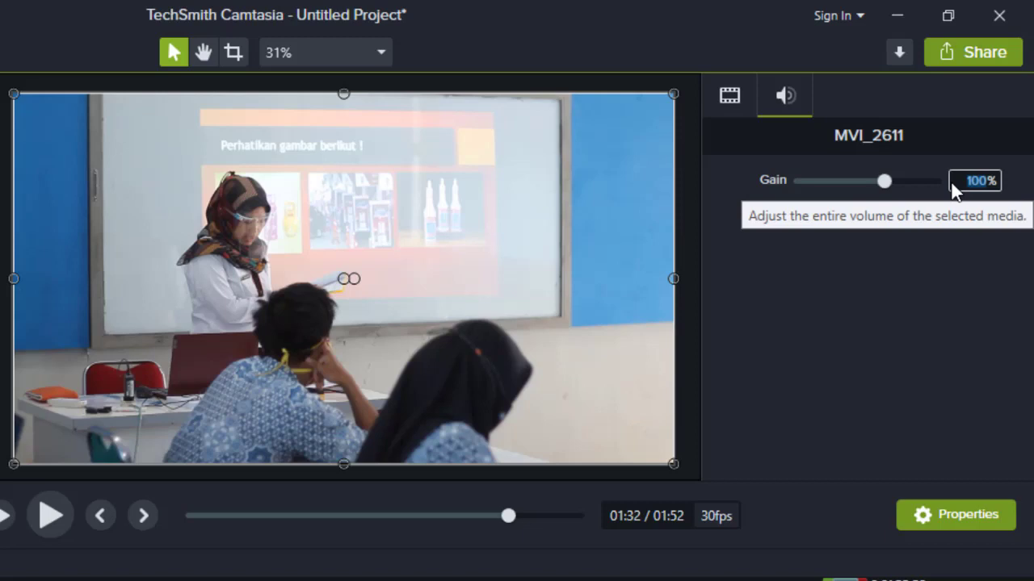
{"action": "type", "text": "250"}
{"action": "key", "text": "Return"}
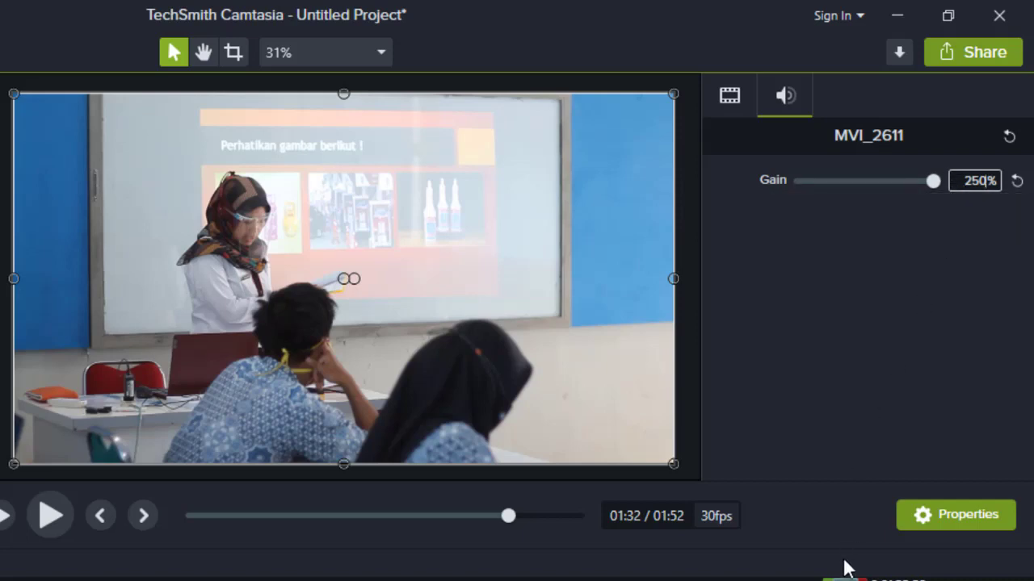
- Replay from about 1:29 and set MVI_2611's gain to 200%, then preview it again
{"action": "left_click_drag", "start_coordinate": [844, 580], "coordinate": [721, 578]}
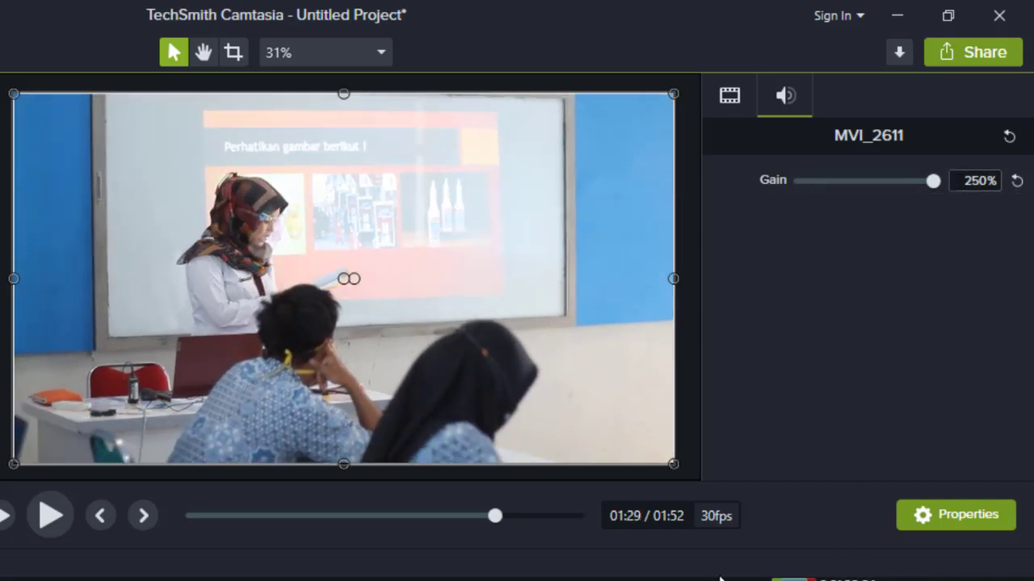
{"action": "left_click", "coordinate": [53, 518]}
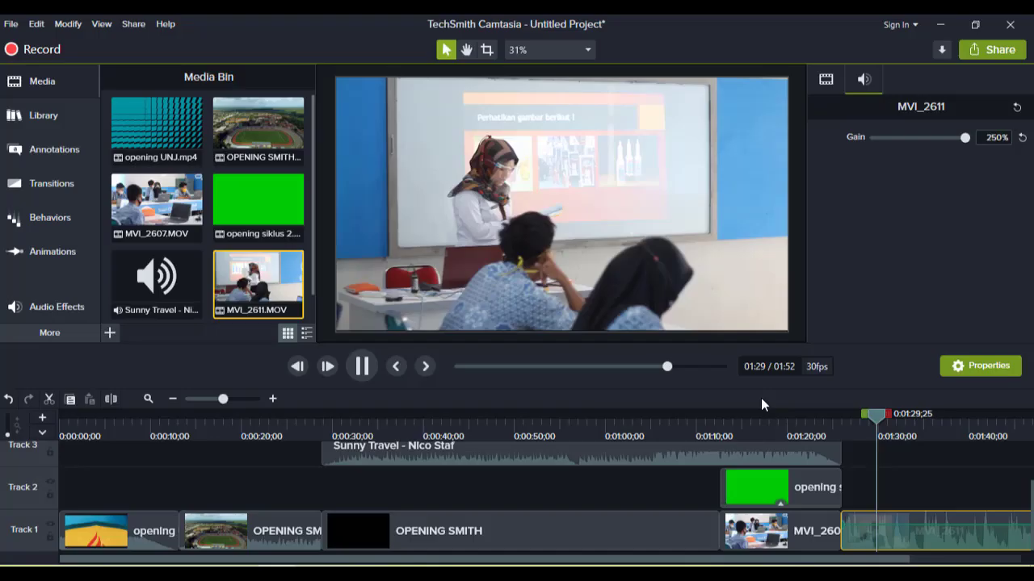
{"action": "key", "text": "space"}
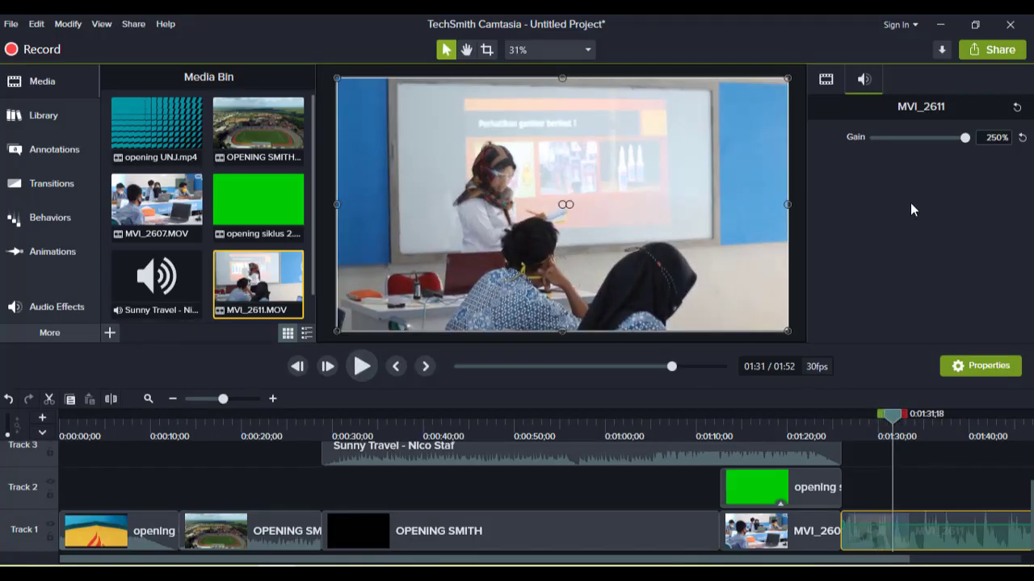
{"action": "left_click", "coordinate": [993, 138]}
{"action": "type", "text": "200"}
{"action": "key", "text": "Return"}
{"action": "left_click", "coordinate": [361, 367]}
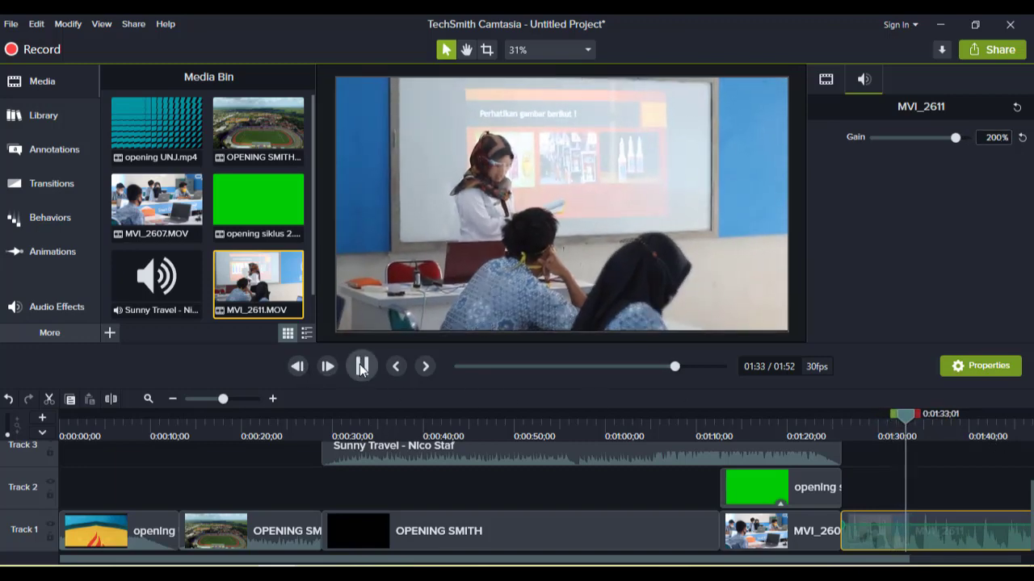
{"action": "left_click", "coordinate": [362, 367]}
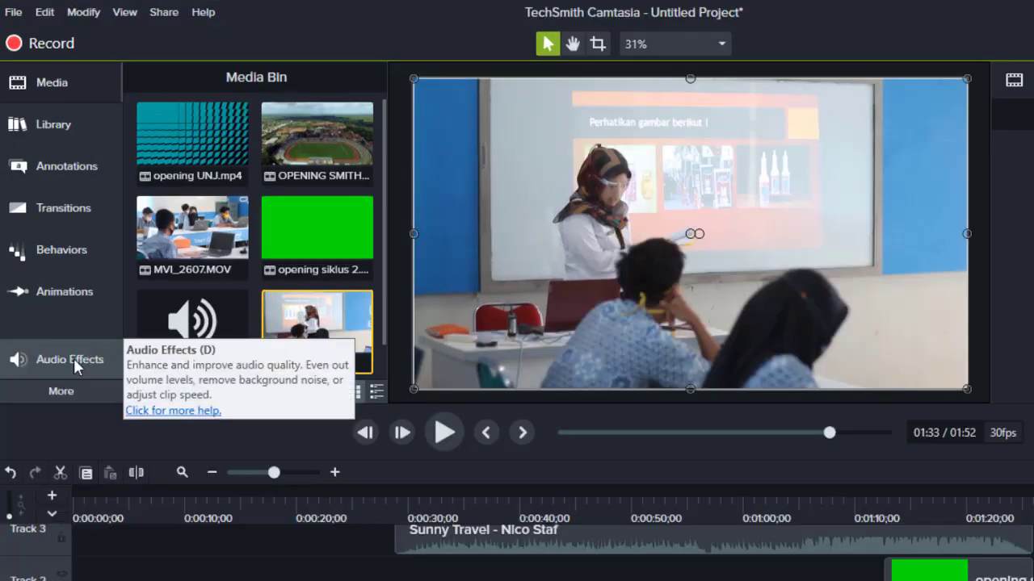
- Apply the Audio Compression audio effect to the MVI_2611 clip on Track 1
{"action": "left_click", "coordinate": [59, 311]}
{"action": "left_click", "coordinate": [343, 122]}
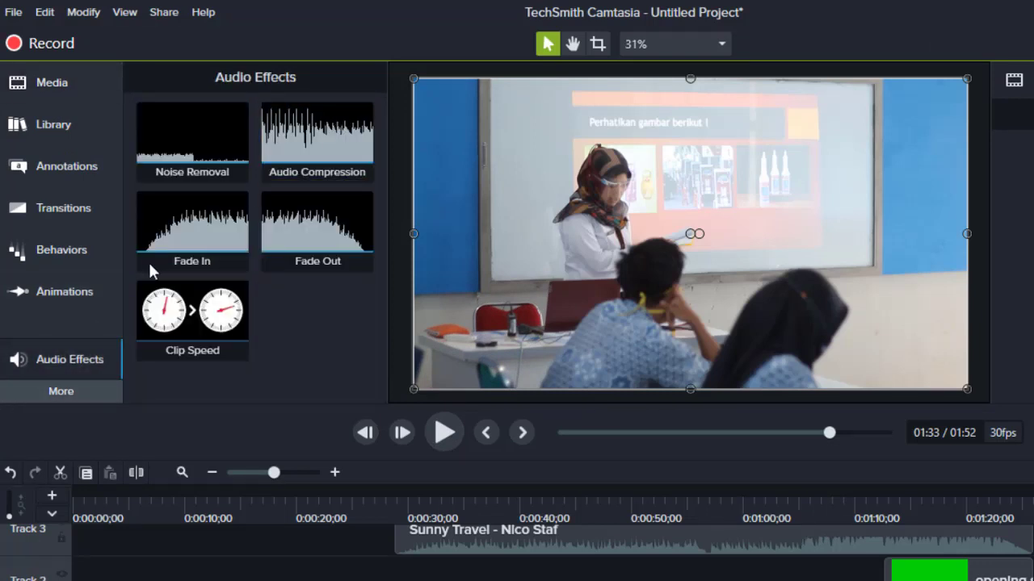
{"action": "left_click_drag", "start_coordinate": [383, 176], "coordinate": [1033, 580]}
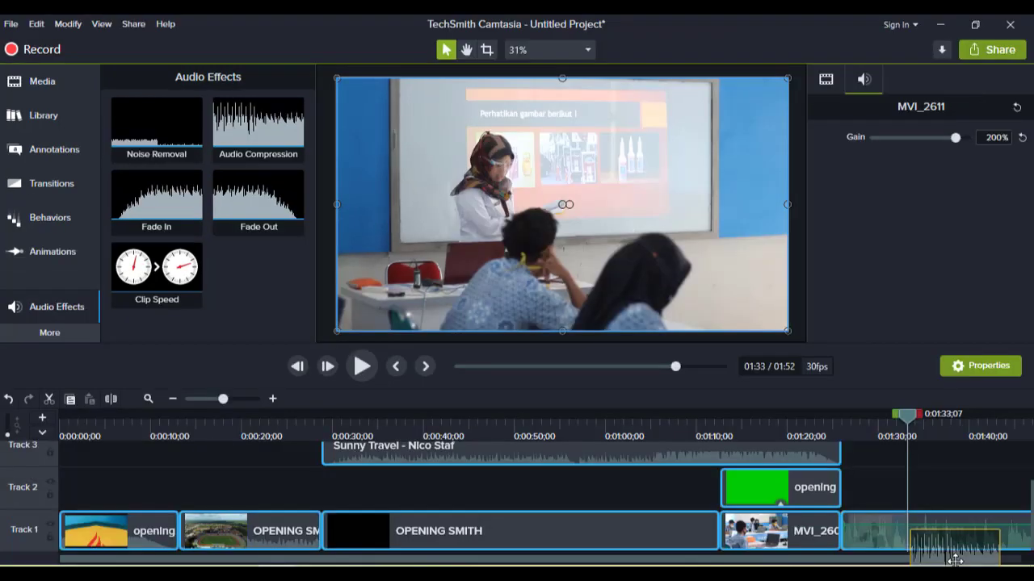
{"action": "left_click_drag", "start_coordinate": [955, 559], "coordinate": [960, 557]}
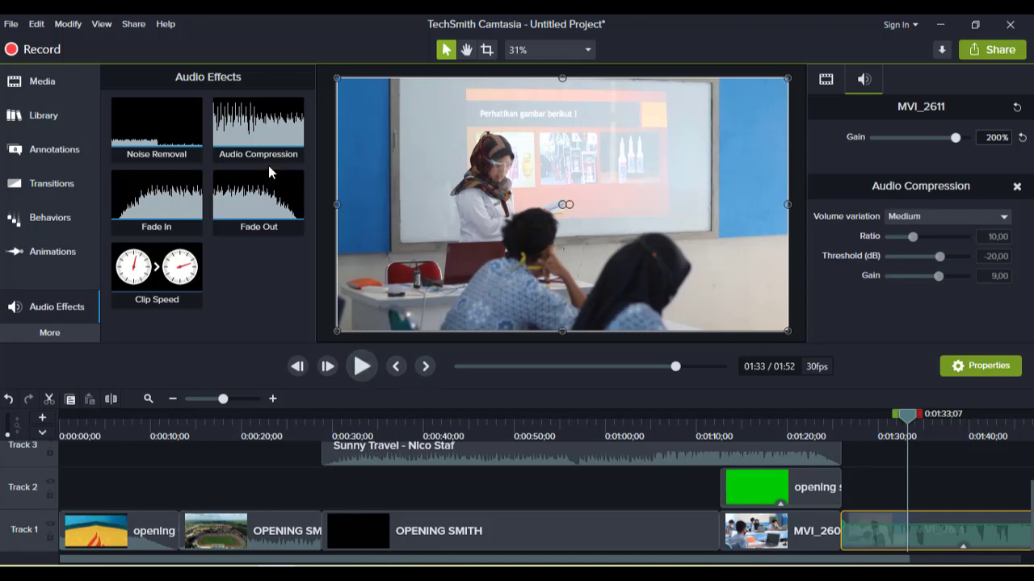
- Play back MVI_2611 with compression and scrub the playhead to the end of the project
{"action": "left_click", "coordinate": [361, 369]}
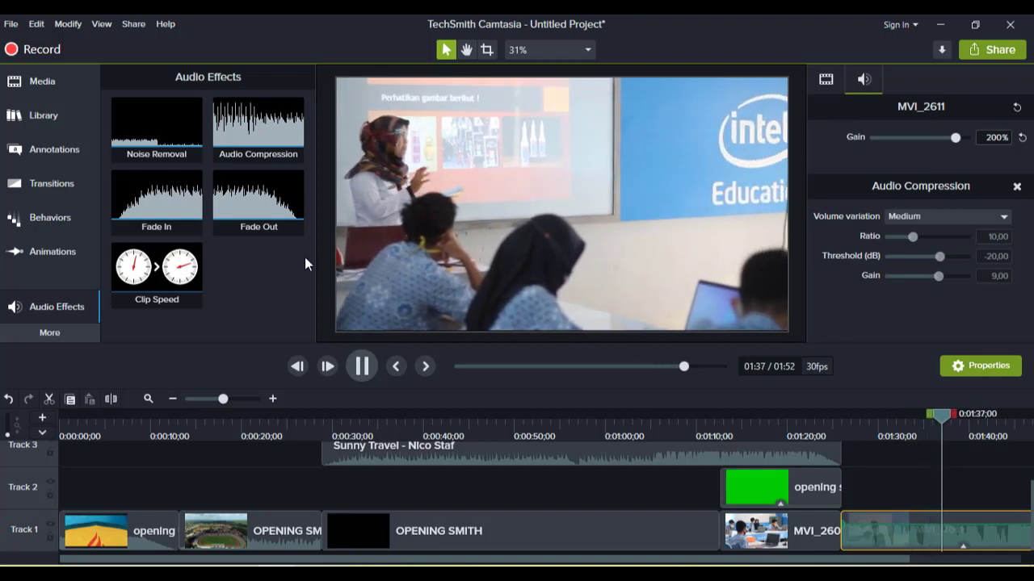
{"action": "left_click", "coordinate": [361, 370]}
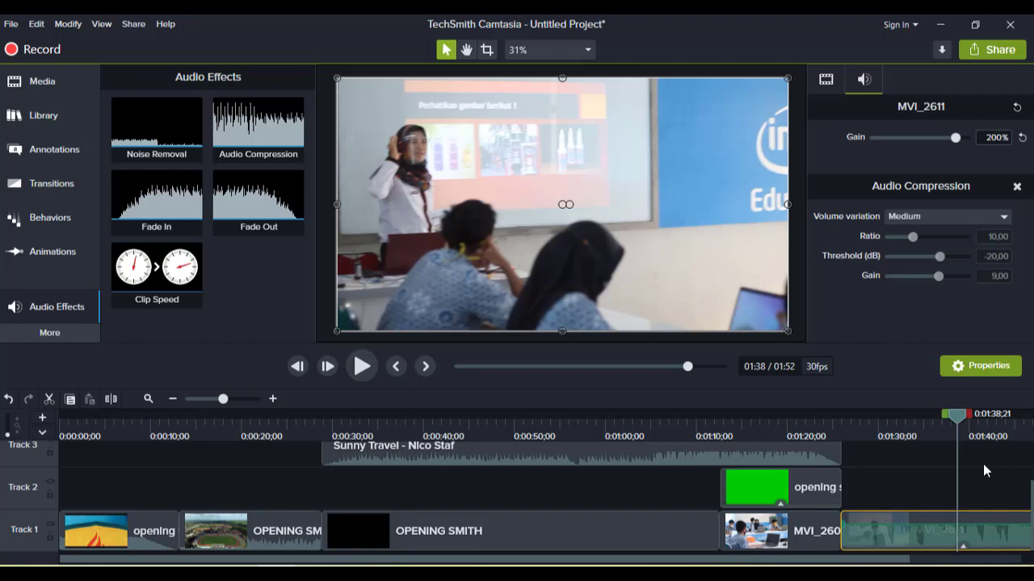
{"action": "left_click_drag", "start_coordinate": [760, 563], "coordinate": [874, 563]}
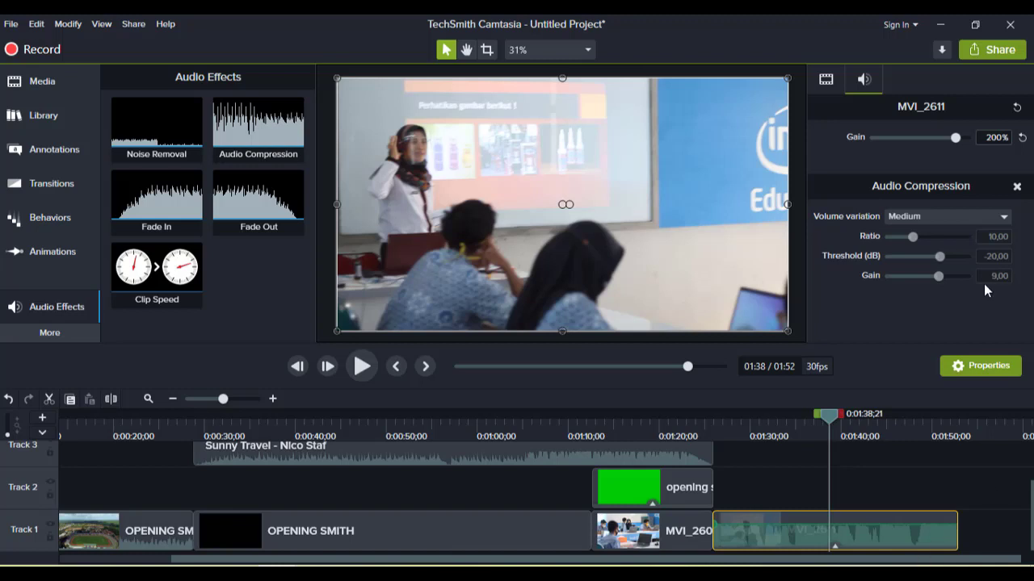
{"action": "left_click", "coordinate": [824, 417]}
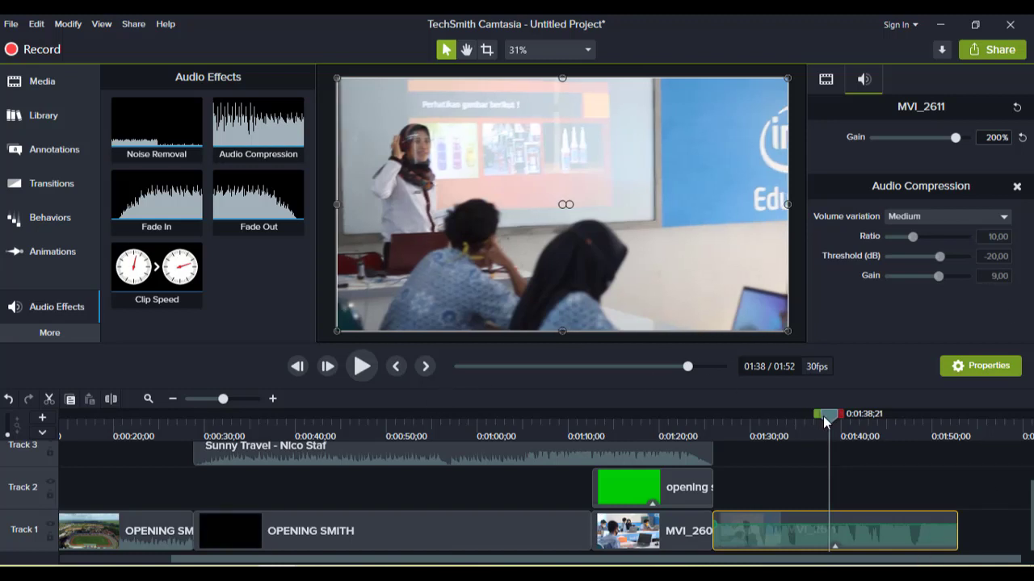
{"action": "left_click_drag", "start_coordinate": [824, 417], "coordinate": [950, 425]}
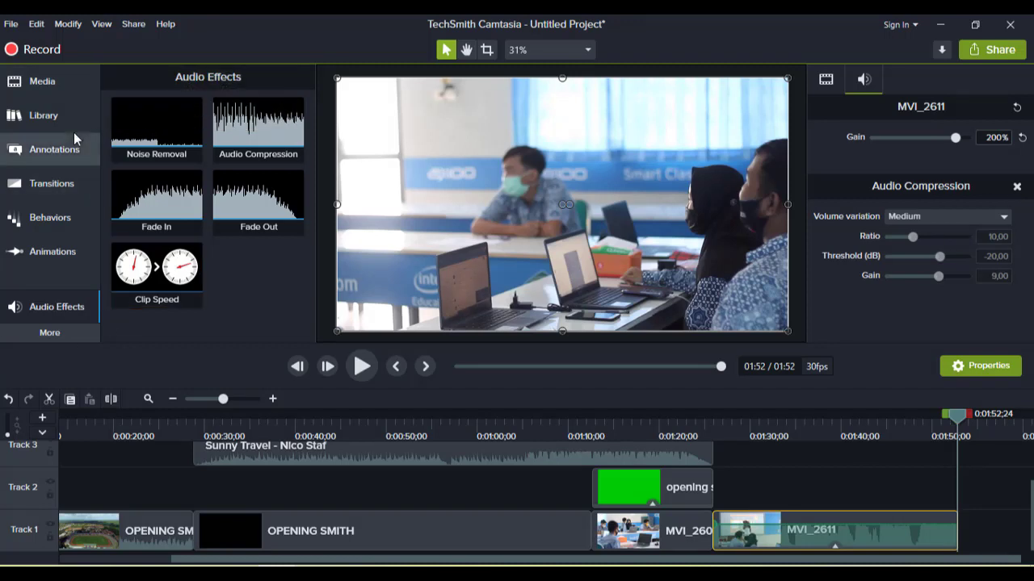
- Place MVI_2607 from the media bin on Track 2 above MVI_2611, starting at about 1:26
{"action": "left_click", "coordinate": [44, 87]}
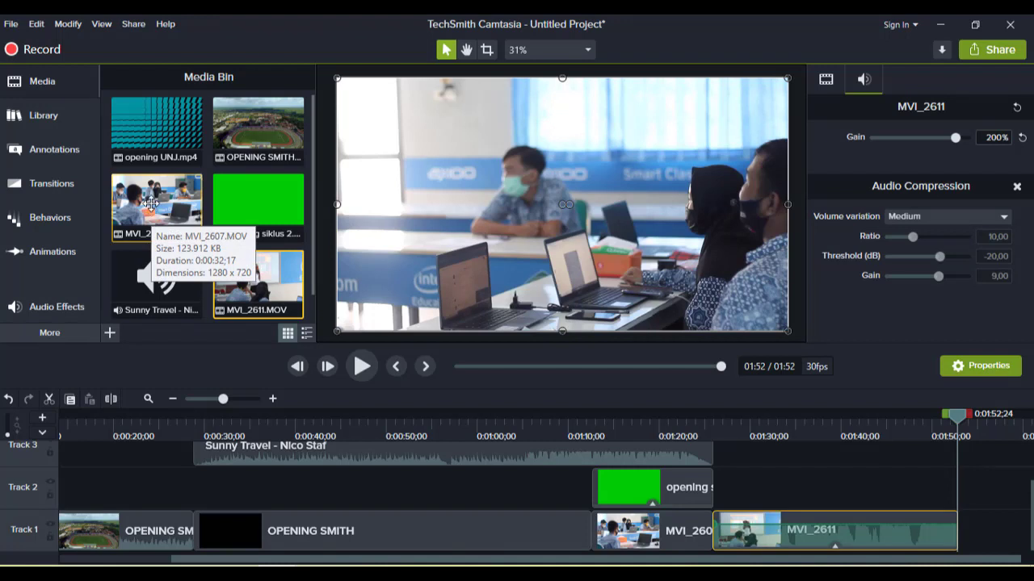
{"action": "left_click_drag", "start_coordinate": [151, 204], "coordinate": [707, 494]}
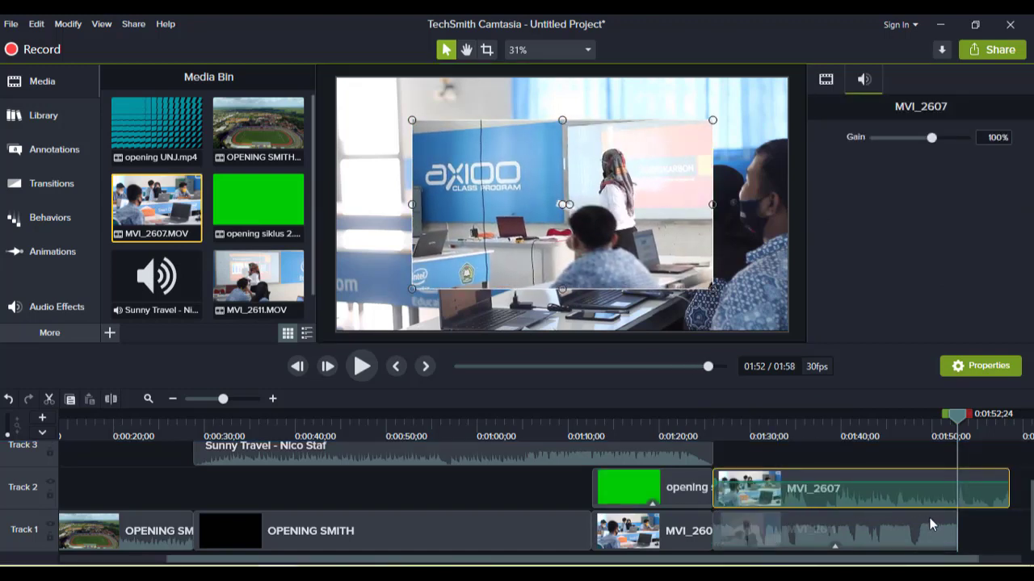
{"action": "left_click", "coordinate": [915, 535]}
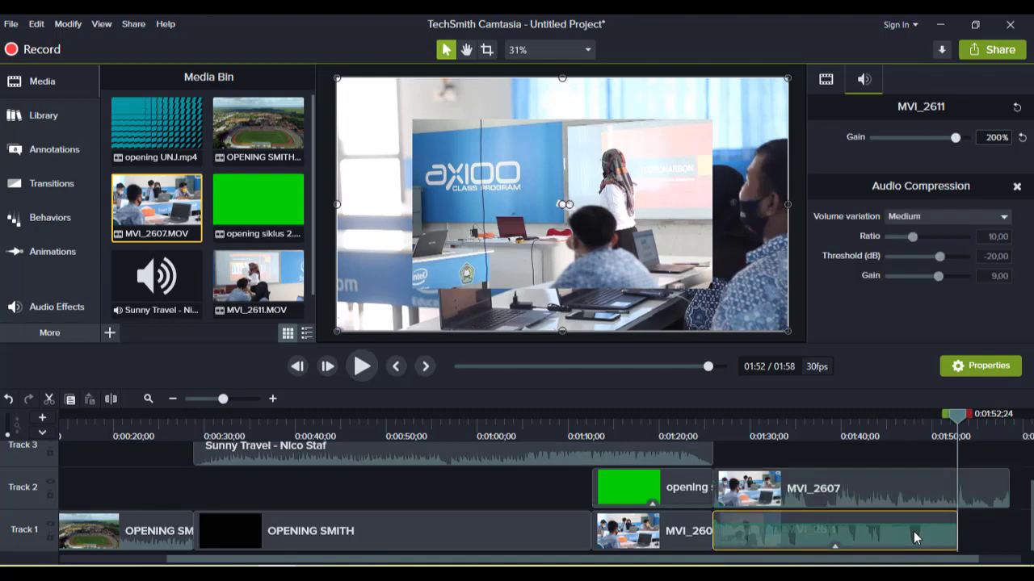
{"action": "left_click_drag", "start_coordinate": [905, 537], "coordinate": [816, 536]}
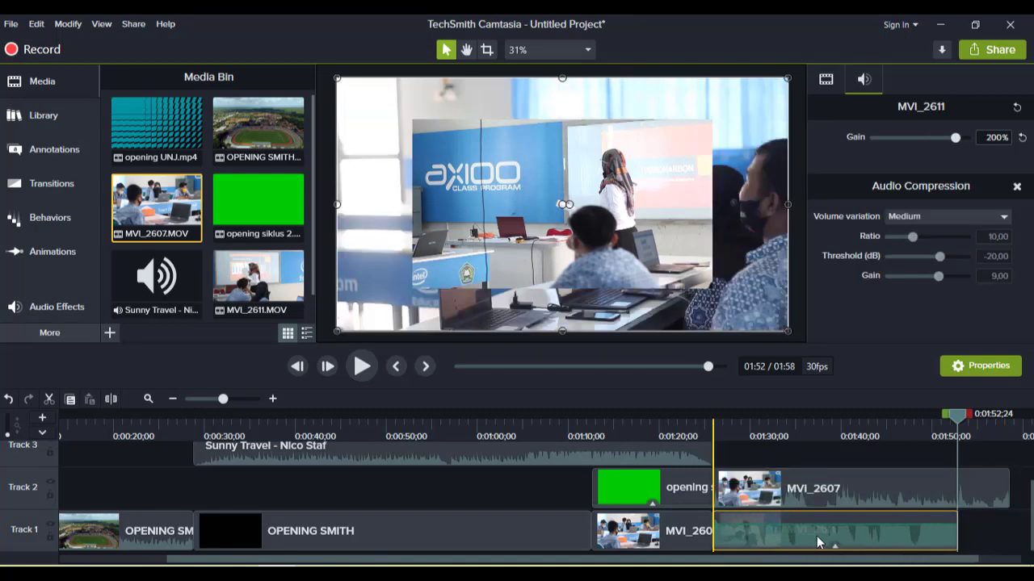
{"action": "left_click", "coordinate": [703, 491]}
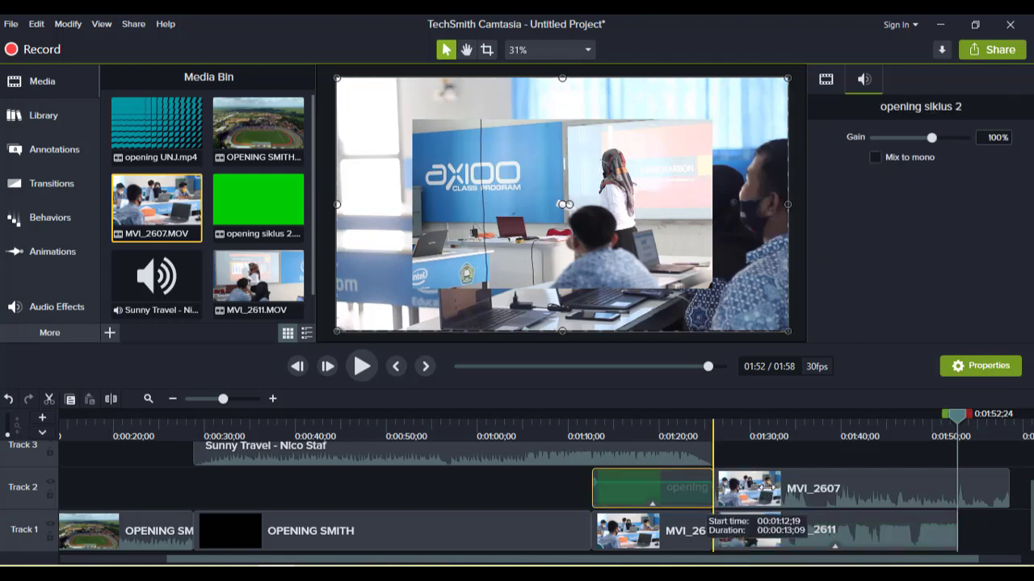
{"action": "left_click", "coordinate": [807, 496]}
{"action": "left_click", "coordinate": [701, 491]}
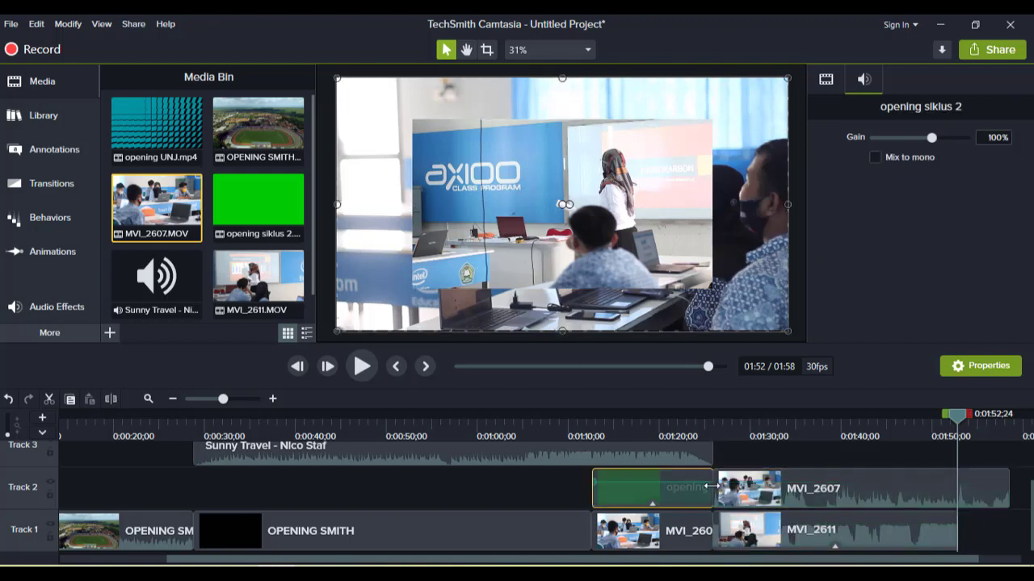
{"action": "left_click", "coordinate": [742, 492]}
{"action": "left_click", "coordinate": [711, 489]}
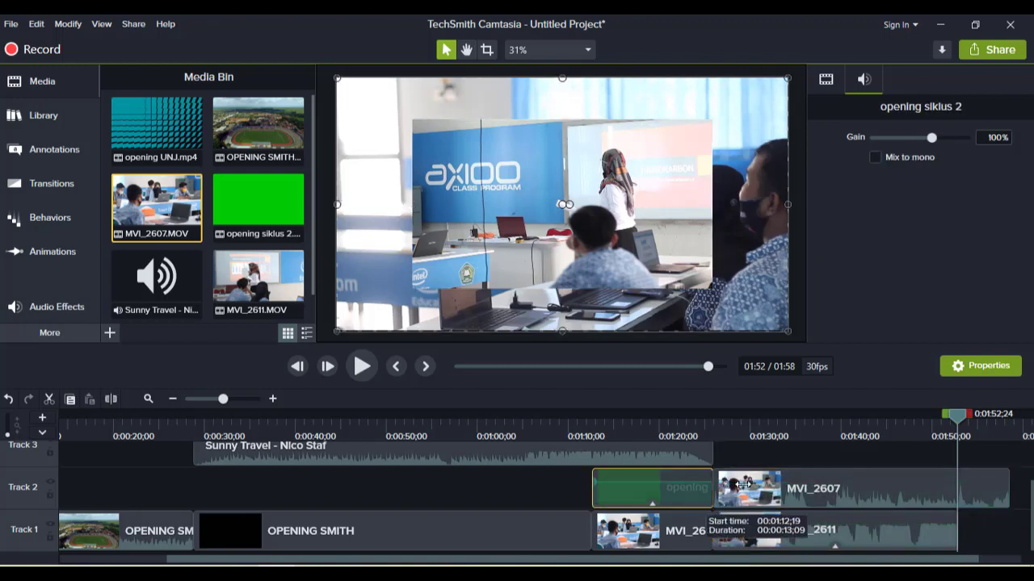
- Split the MVI_2607 clip at the playhead near 1:50 and delete the portion before the split
{"action": "left_click", "coordinate": [993, 487]}
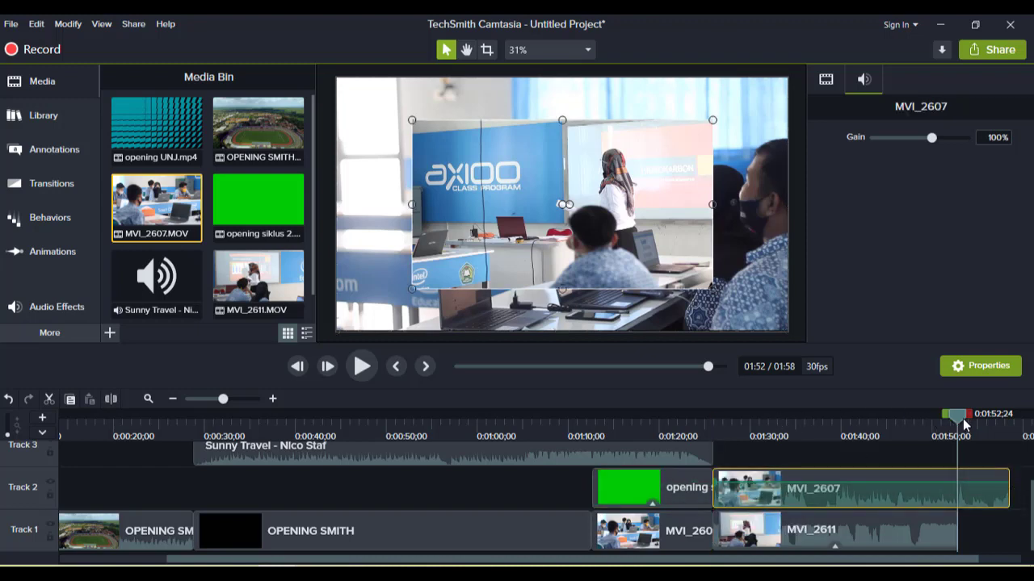
{"action": "left_click", "coordinate": [1010, 487]}
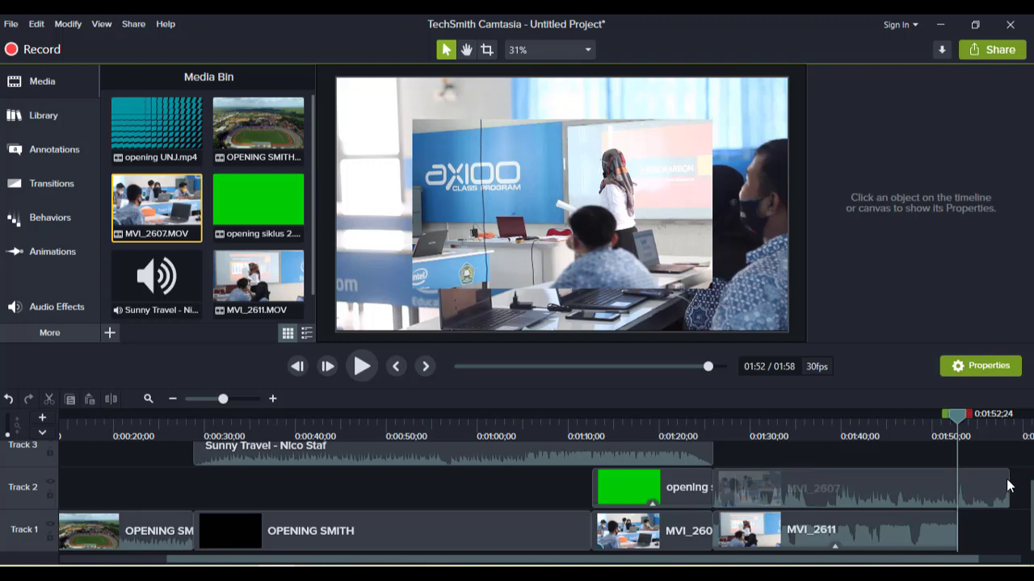
{"action": "left_click", "coordinate": [1009, 479]}
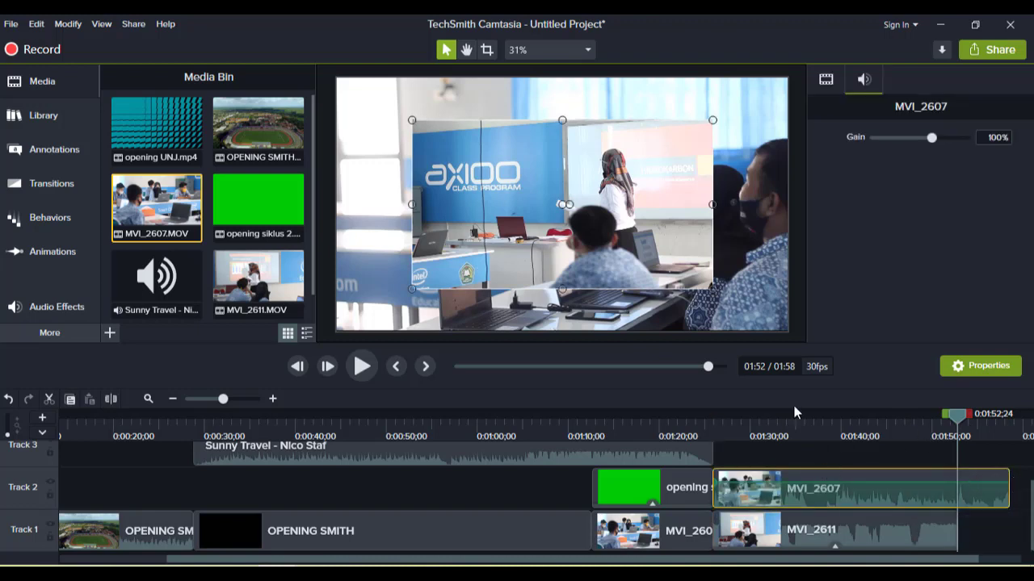
{"action": "left_click", "coordinate": [121, 399]}
{"action": "left_click", "coordinate": [892, 486]}
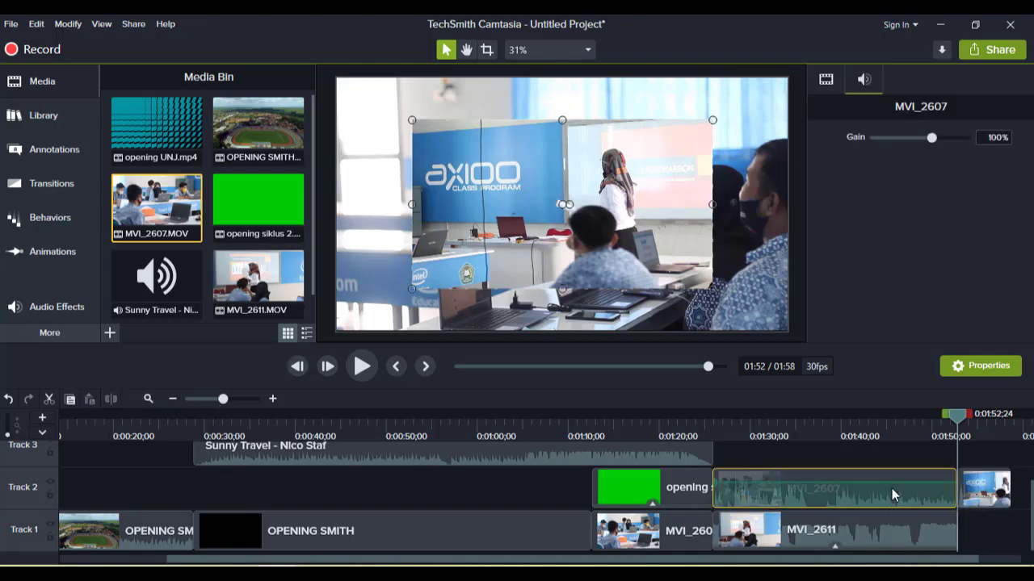
{"action": "key", "text": "Delete"}
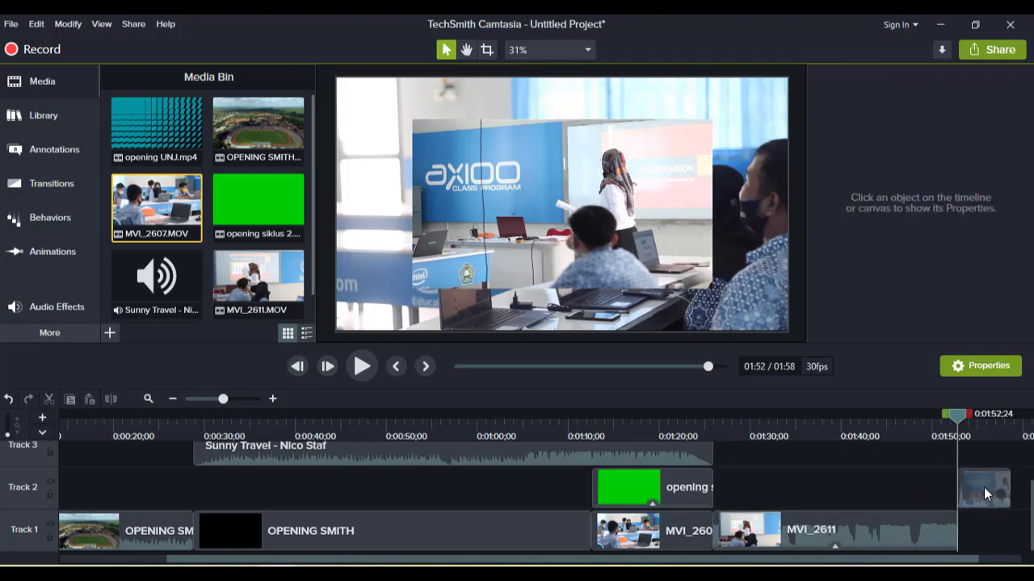
- Move the remaining MVI_2607 piece to start around 1:31 on Track 2 and scale it to fill the canvas
{"action": "left_click_drag", "start_coordinate": [984, 487], "coordinate": [800, 491]}
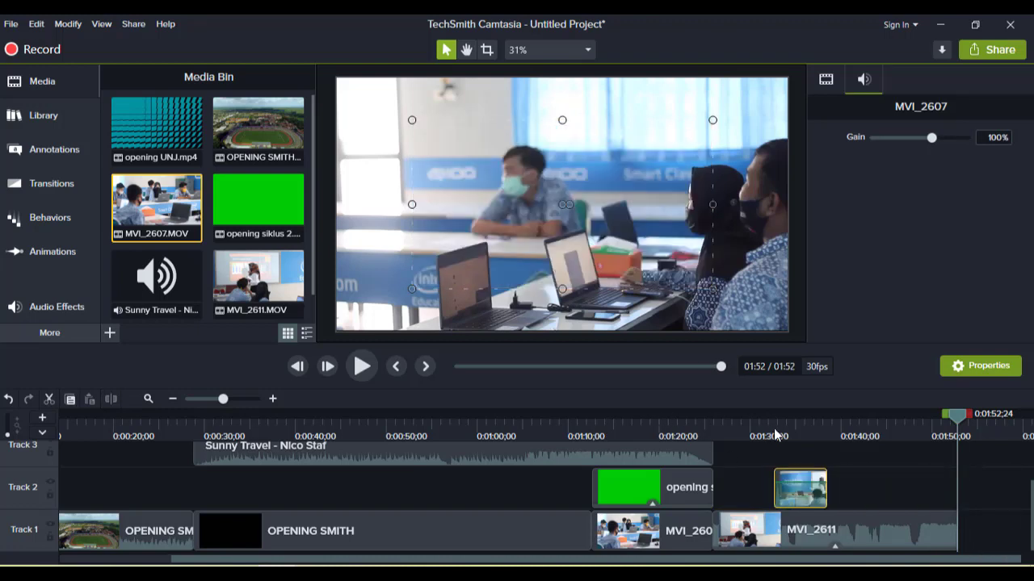
{"action": "left_click", "coordinate": [796, 429]}
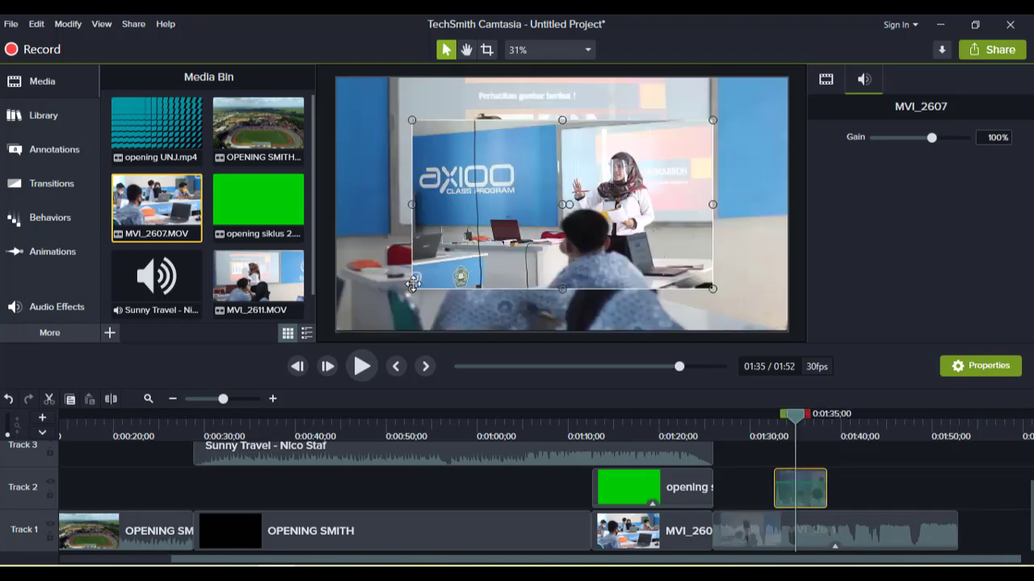
{"action": "left_click_drag", "start_coordinate": [413, 284], "coordinate": [337, 331]}
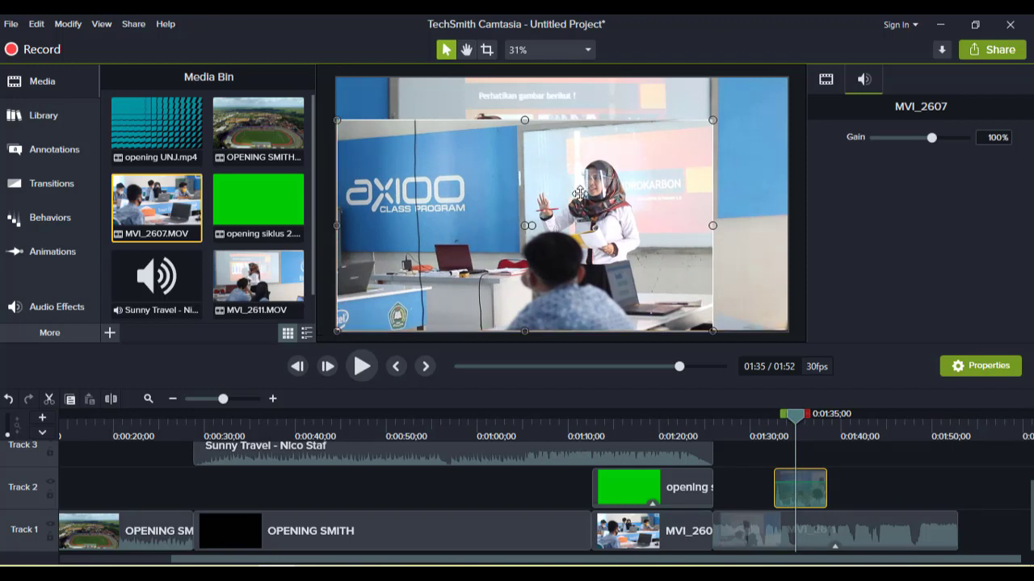
{"action": "left_click_drag", "start_coordinate": [715, 120], "coordinate": [788, 77]}
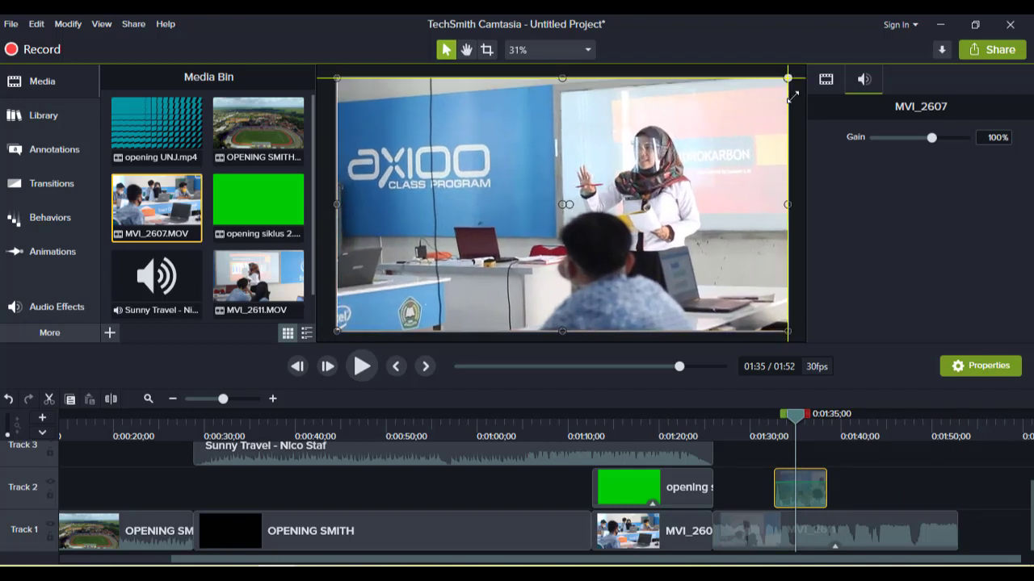
- Set the MVI_2607 clip's audio gain to 0%
{"action": "left_click_drag", "start_coordinate": [795, 422], "coordinate": [753, 421]}
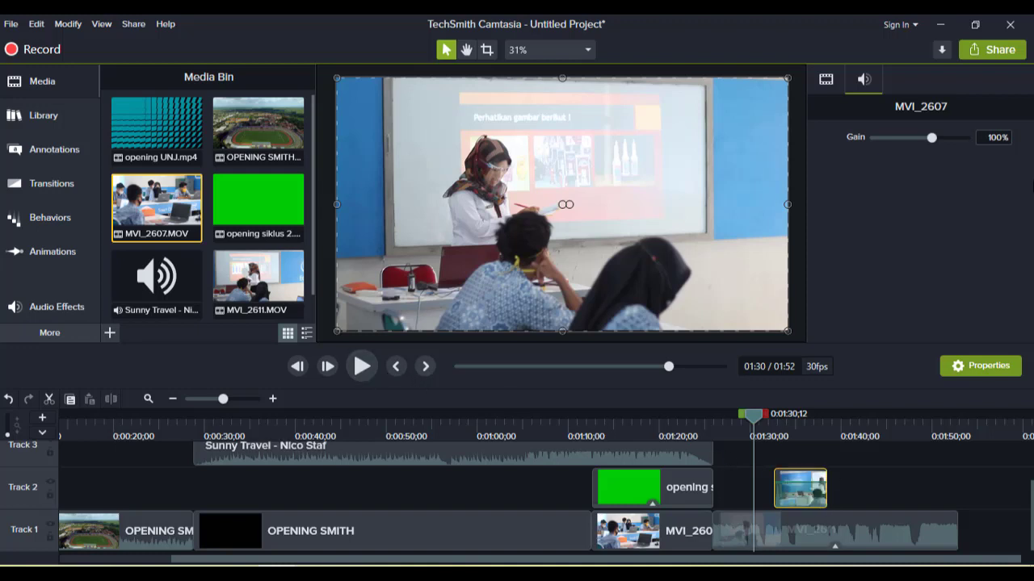
{"action": "left_click", "coordinate": [998, 137]}
{"action": "type", "text": "0"}
{"action": "key", "text": "Return"}
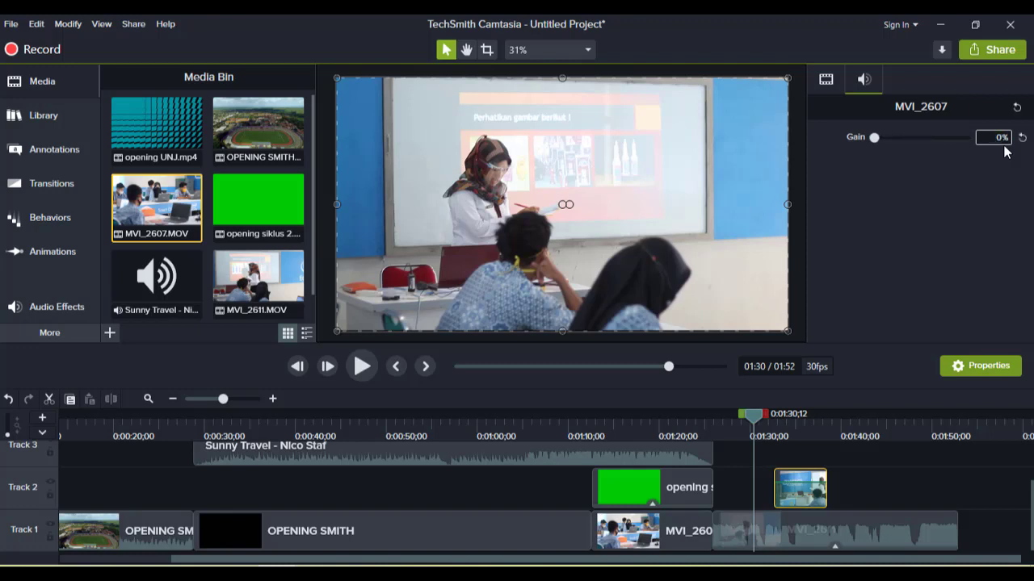
- Preview the project from about 1:30 and review the clips near the end of the timeline
{"action": "left_click", "coordinate": [362, 367]}
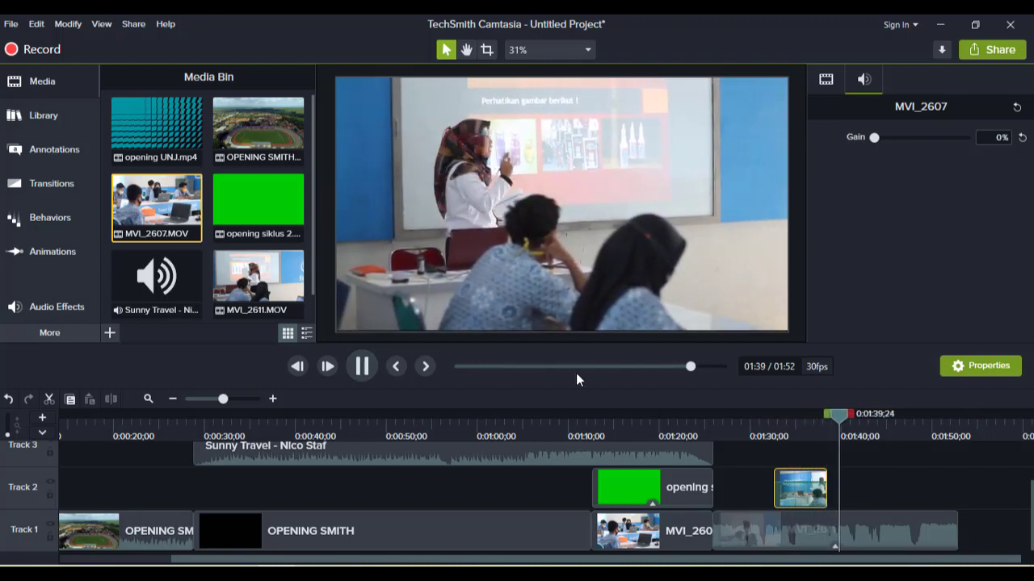
{"action": "left_click", "coordinate": [371, 368]}
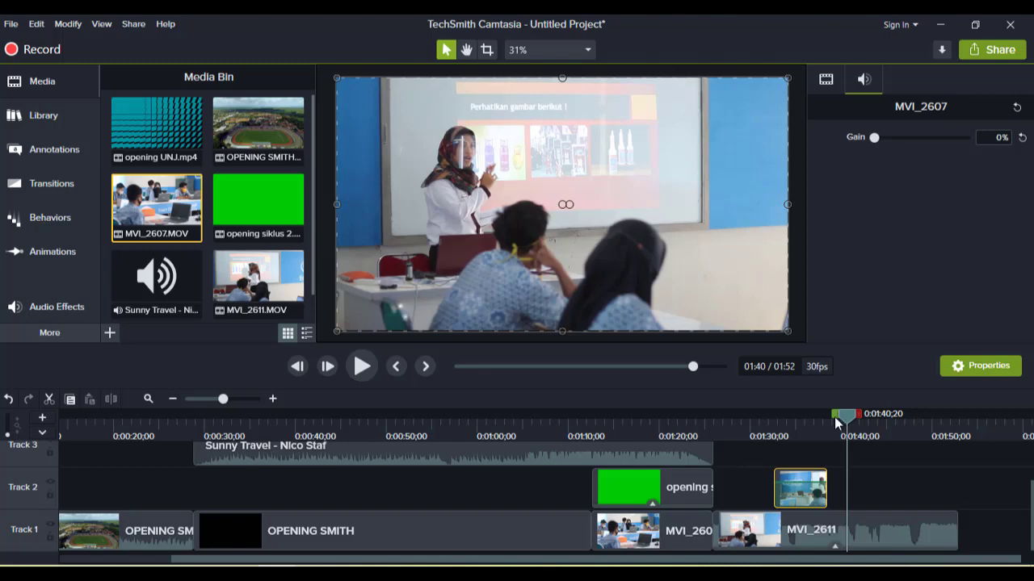
{"action": "left_click_drag", "start_coordinate": [834, 416], "coordinate": [803, 445]}
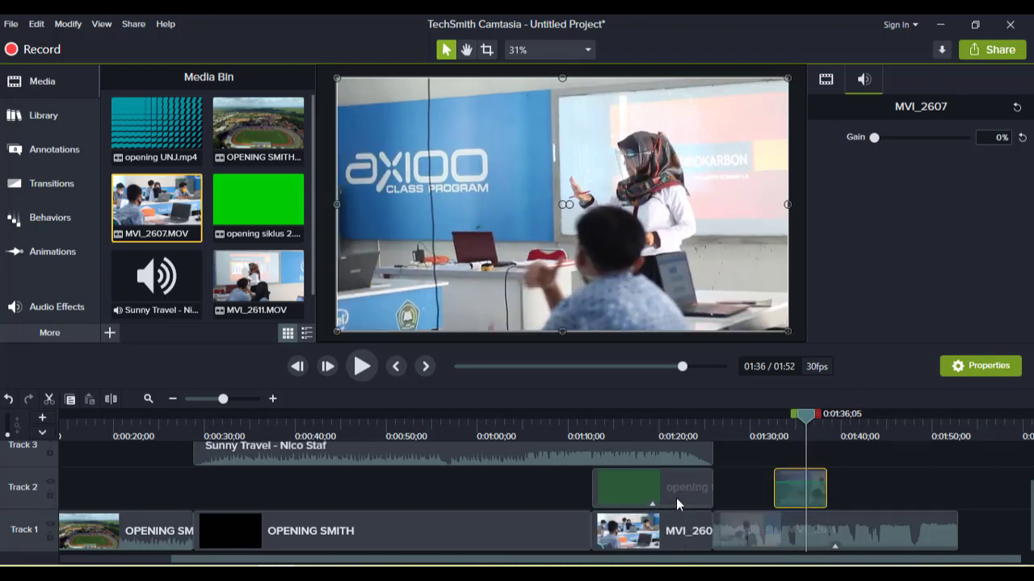
{"action": "left_click", "coordinate": [685, 498]}
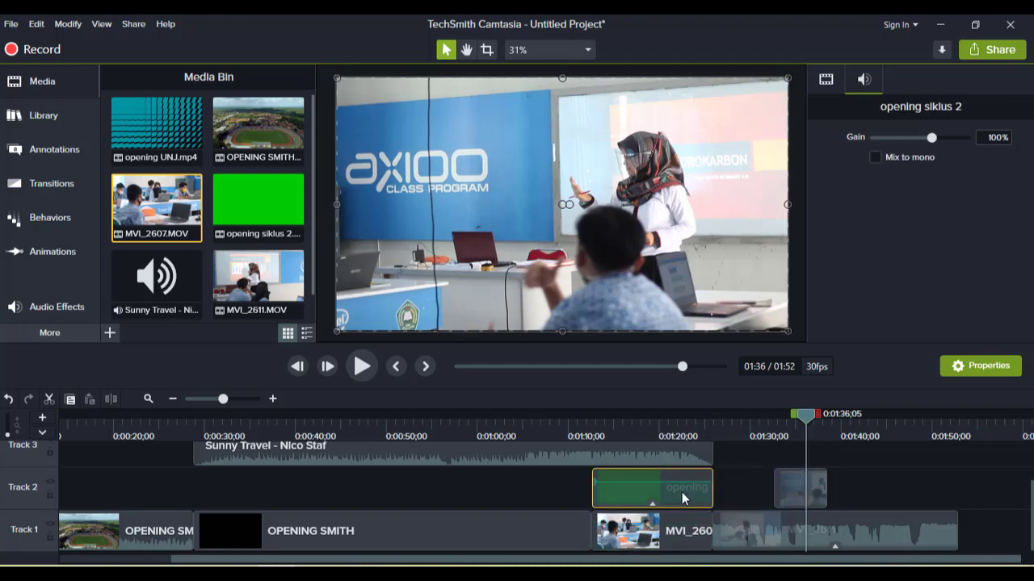
{"action": "left_click", "coordinate": [668, 457]}
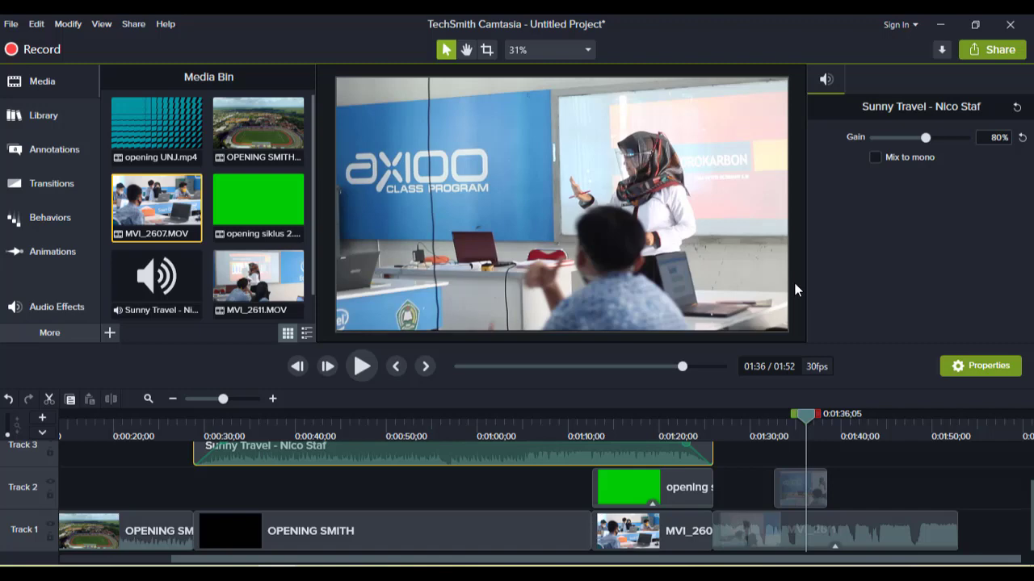
{"action": "left_click_drag", "start_coordinate": [807, 416], "coordinate": [947, 431]}
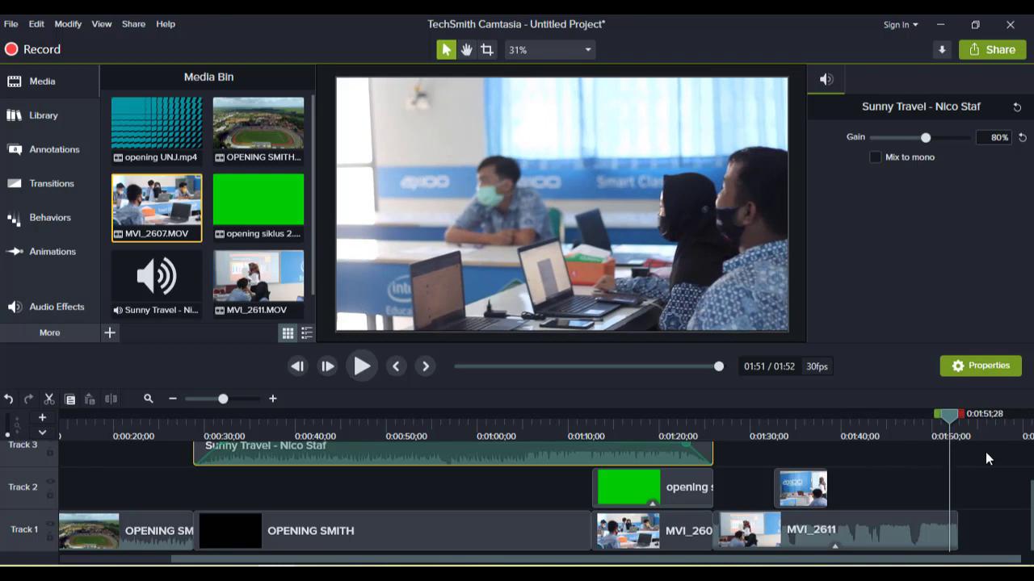
- Start sharing the project to a local file using the MP4 only (up to 720p) preset
{"action": "left_click", "coordinate": [995, 51]}
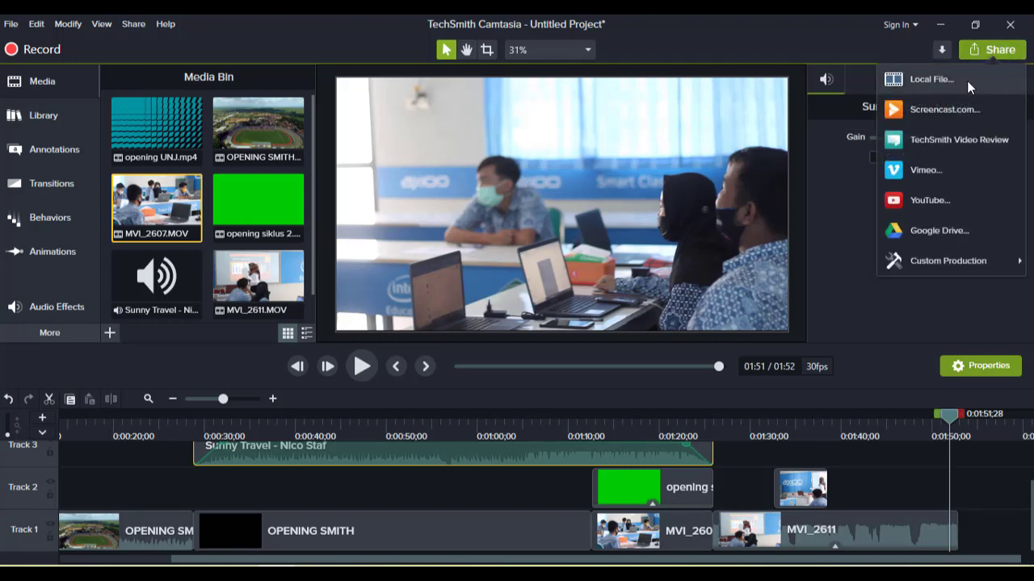
{"action": "left_click", "coordinate": [967, 80]}
{"action": "left_click", "coordinate": [658, 164]}
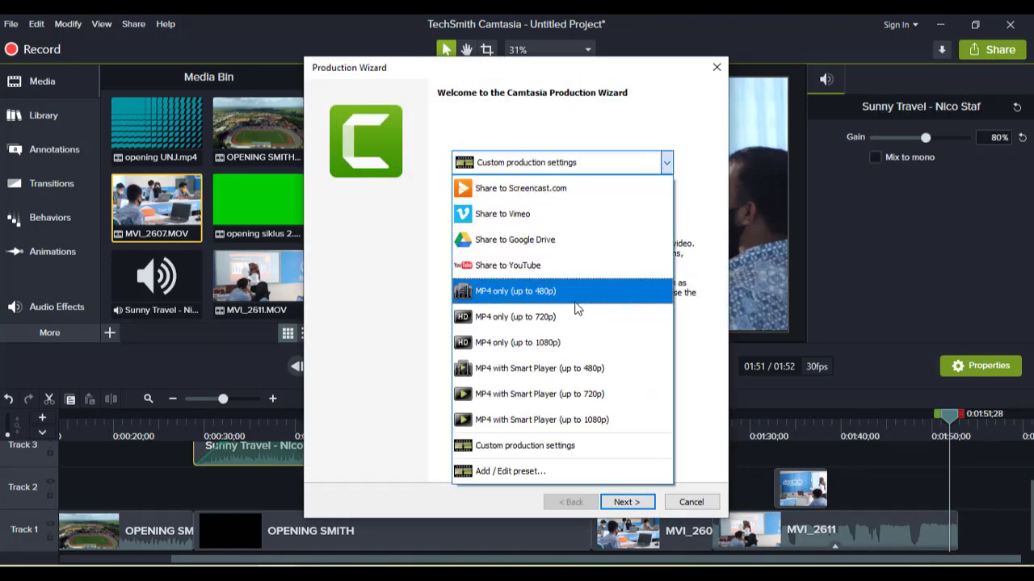
{"action": "left_click", "coordinate": [569, 315]}
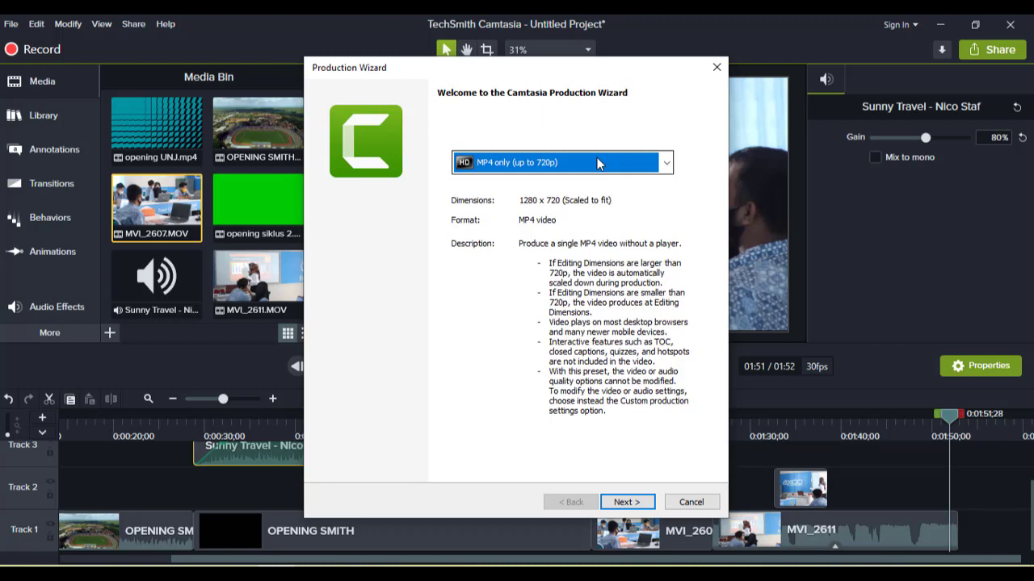
{"action": "left_click", "coordinate": [634, 502]}
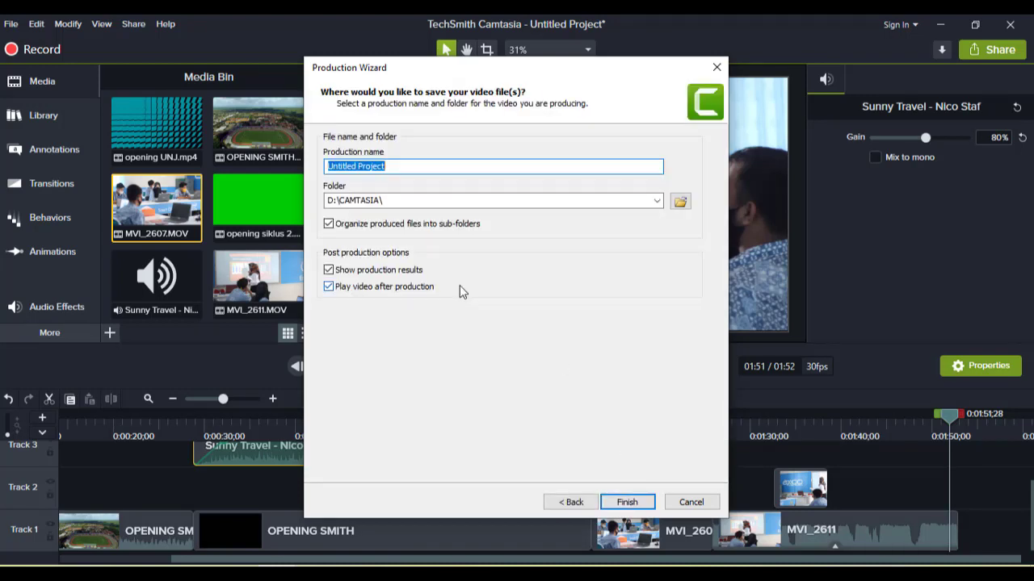
- Name the production TUTORIAL CAMTASIA and finish the wizard to render the video
{"action": "type", "text": "proj"}
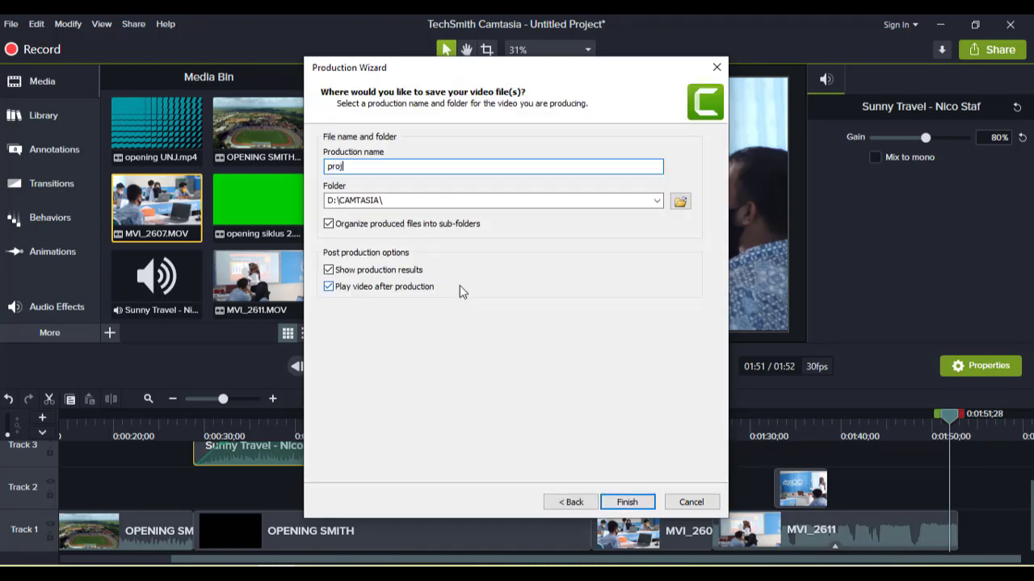
{"action": "key", "text": "BackSpace"}
{"action": "key", "text": "BackSpace"}
{"action": "key", "text": "BackSpace"}
{"action": "key", "text": "Caps_Lock"}
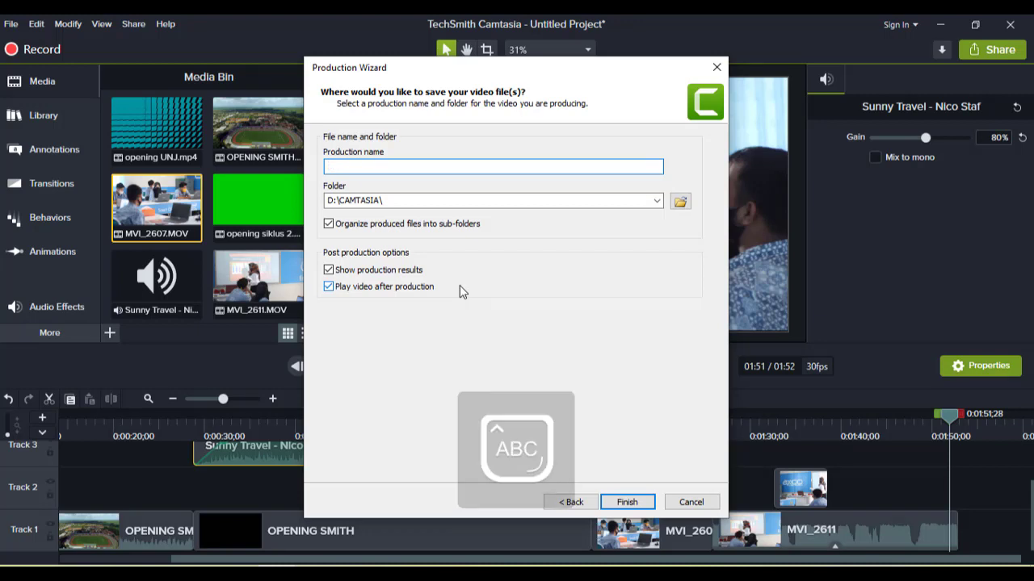
{"action": "type", "text": "TUTORI"}
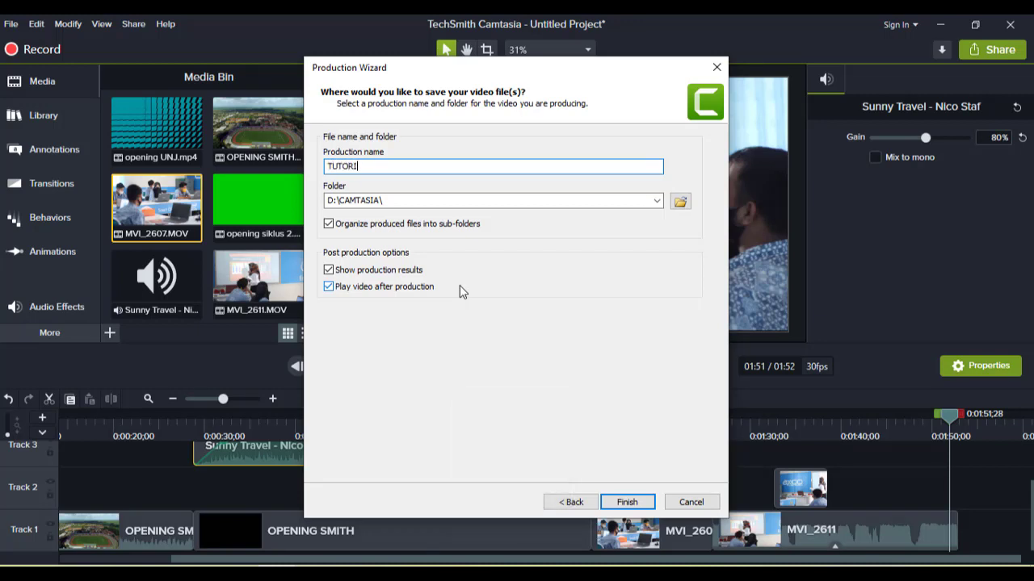
{"action": "type", "text": "AL CAMTASIA"}
{"action": "left_click", "coordinate": [648, 501]}
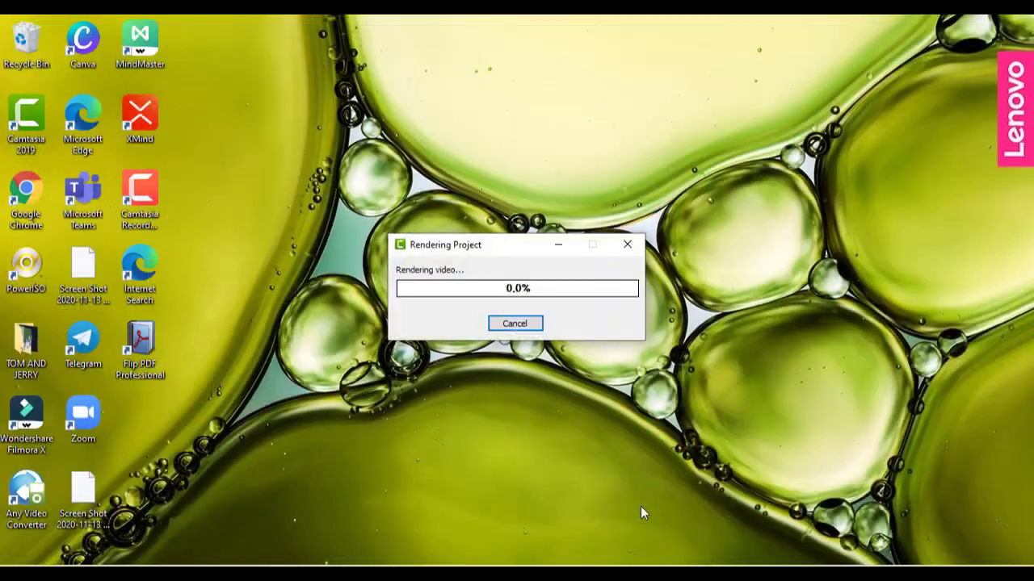